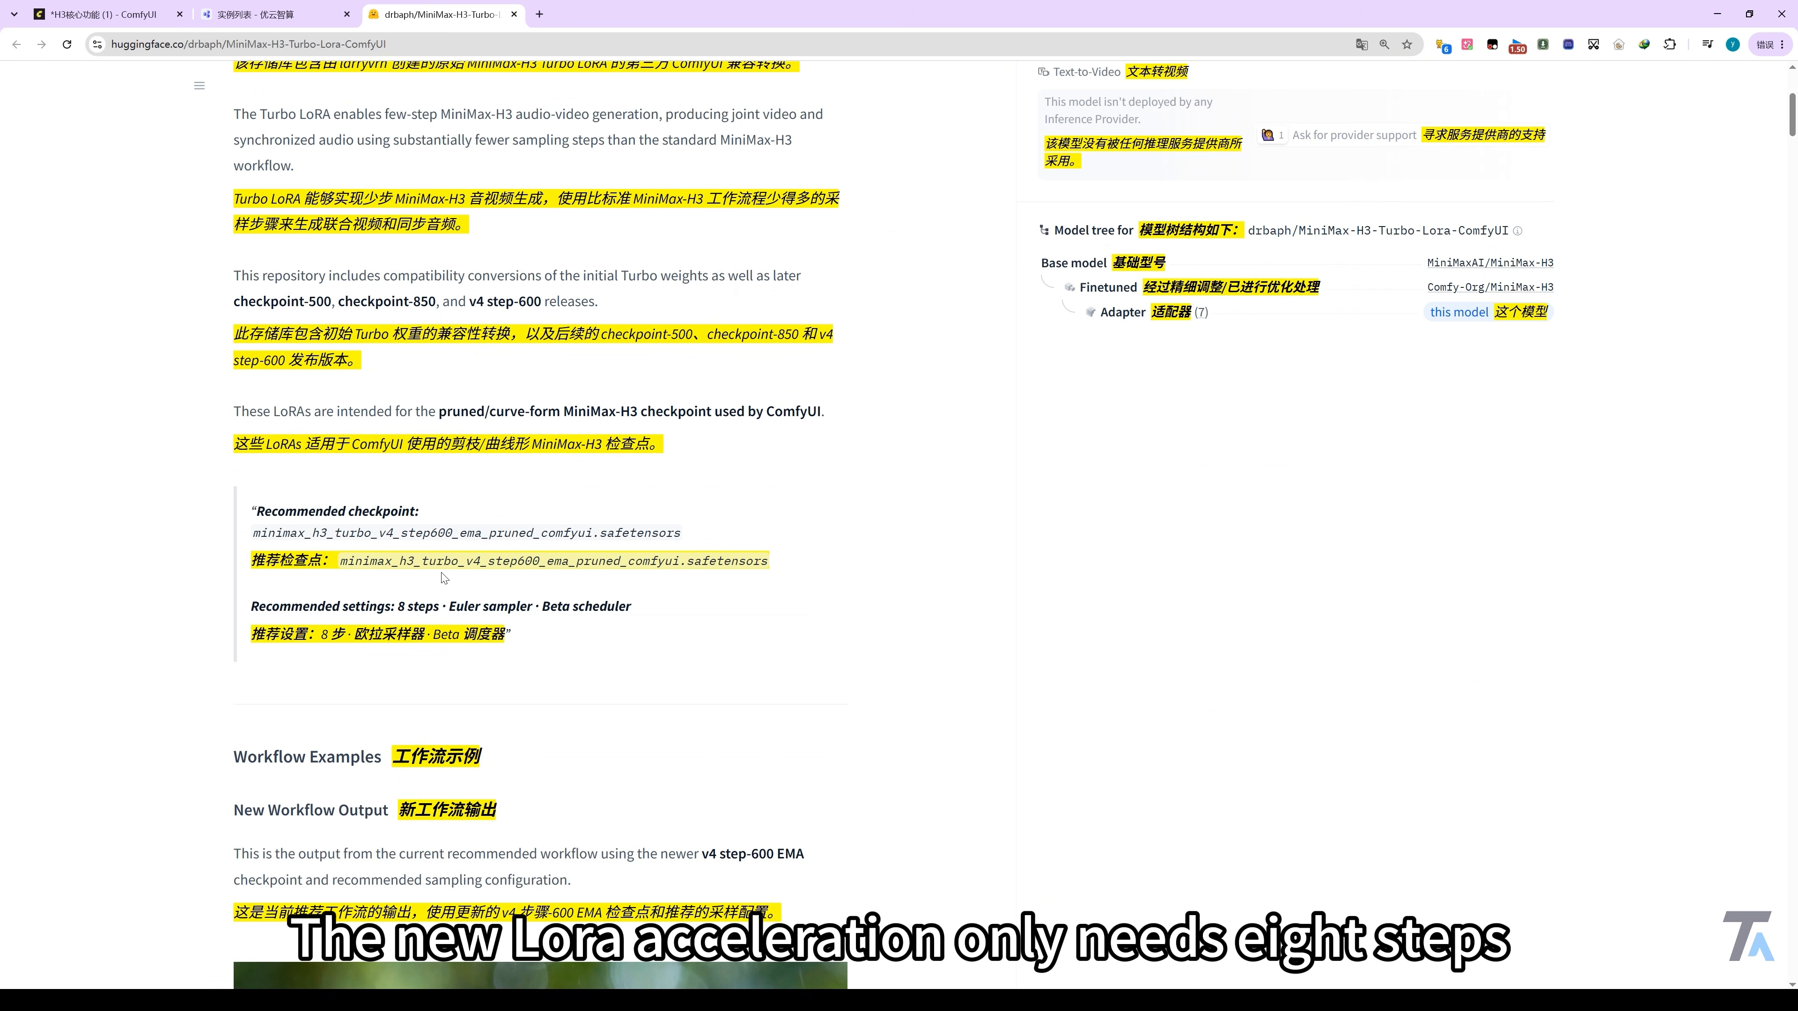
Review the Turbo LoRA's recommended sampling settings on its model page and the workflow's Model Preview Override node.
left_click_drag(321, 634, 346, 636)
left_click(346, 641)
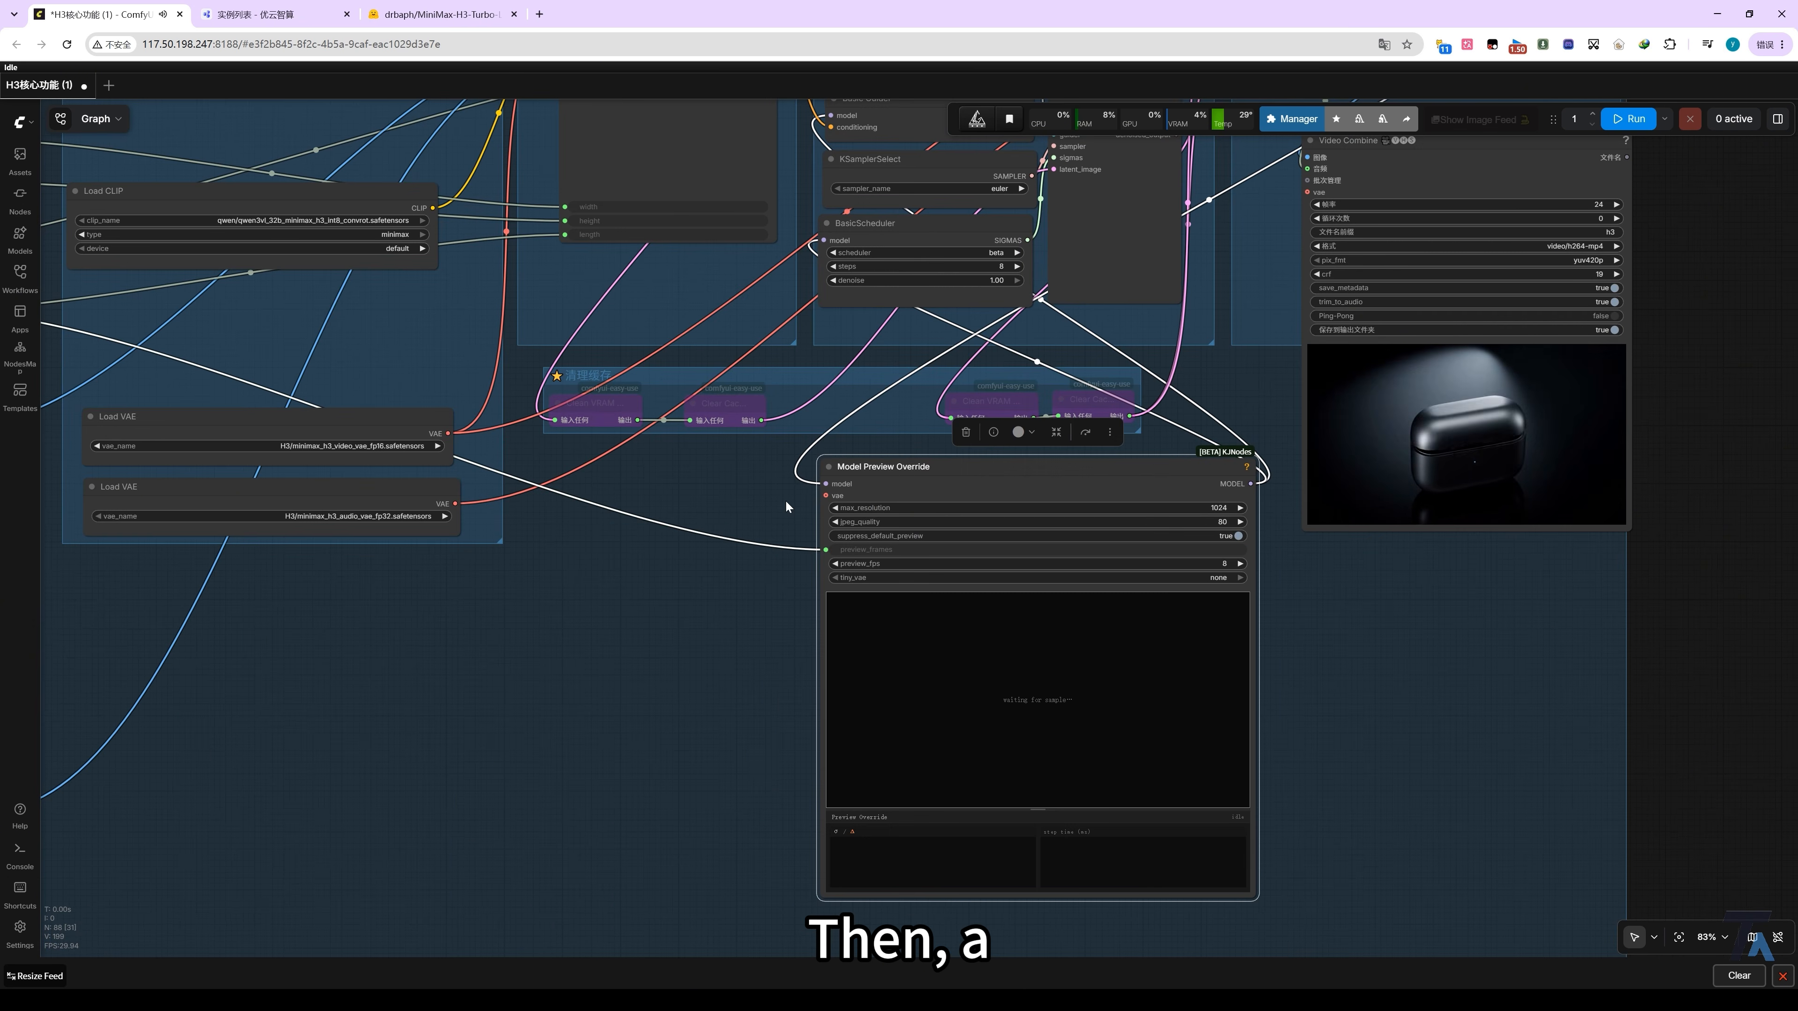
left_click_drag(924, 522, 949, 556)
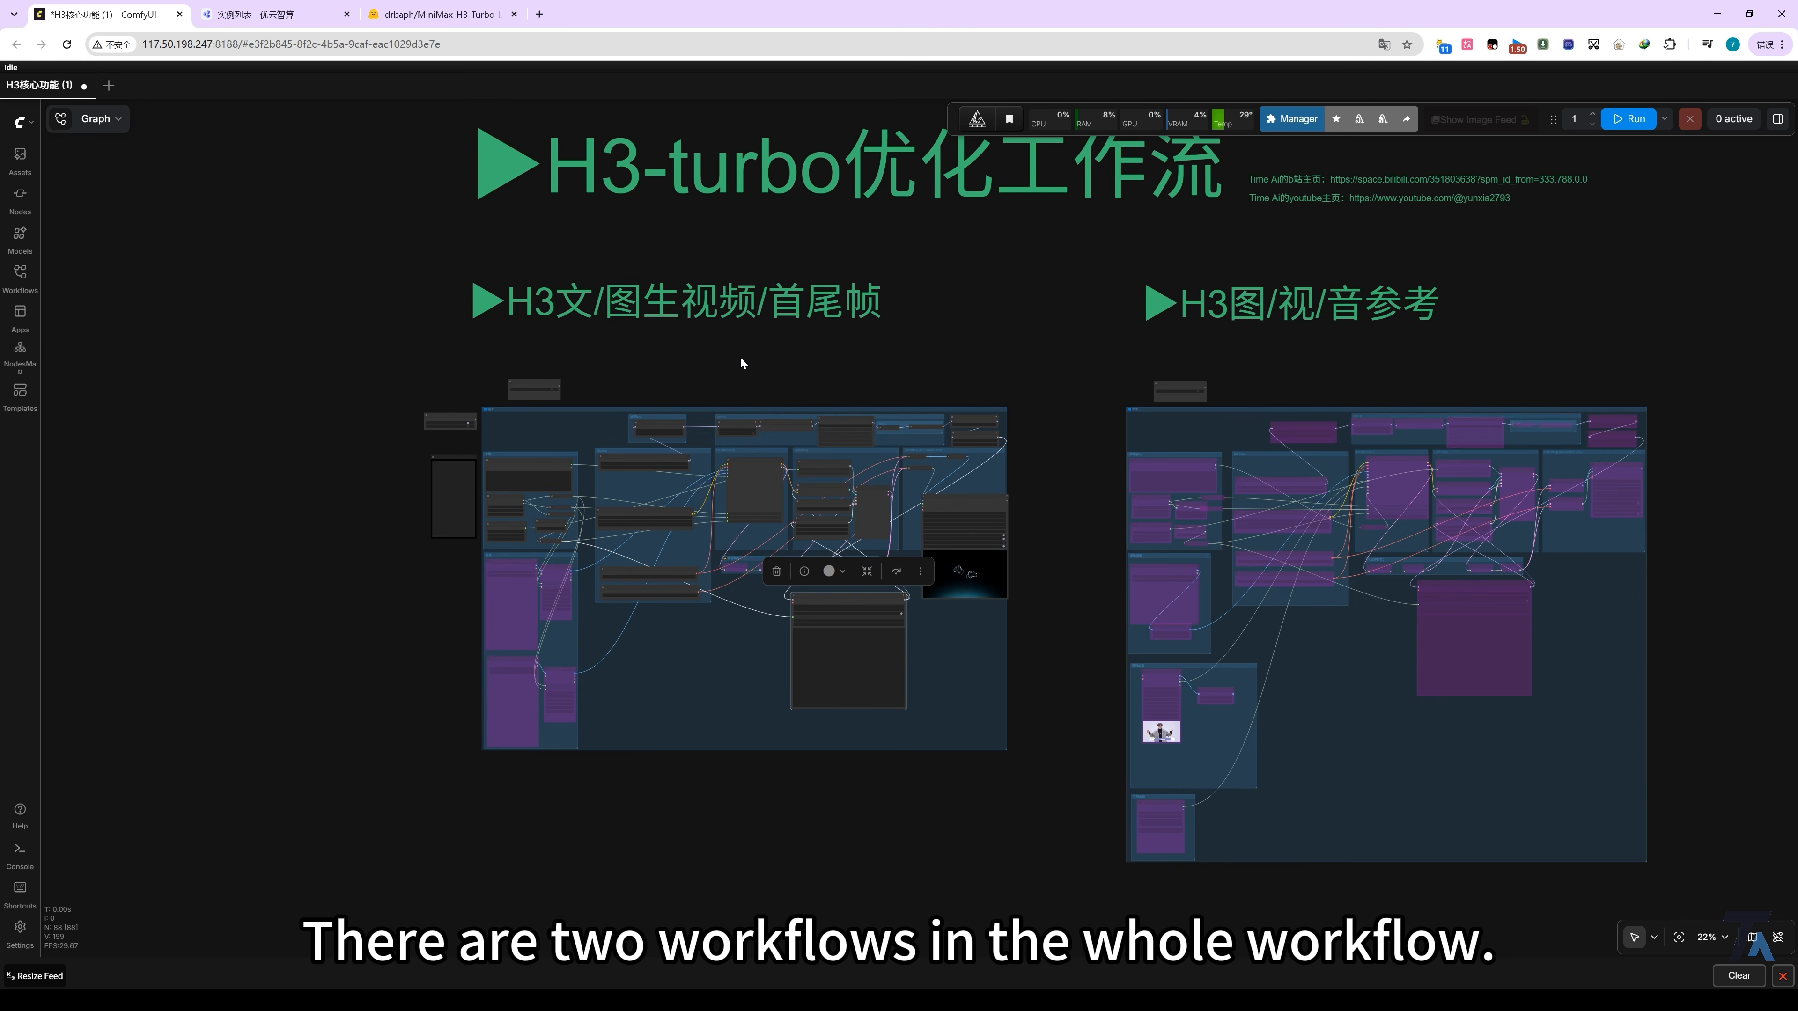
Examine the text/image-to-video workflow's layout, covering the user parameters, first and last frame images, model loading, and memory-cleaning groups.
scroll(637, 340, "up", 8)
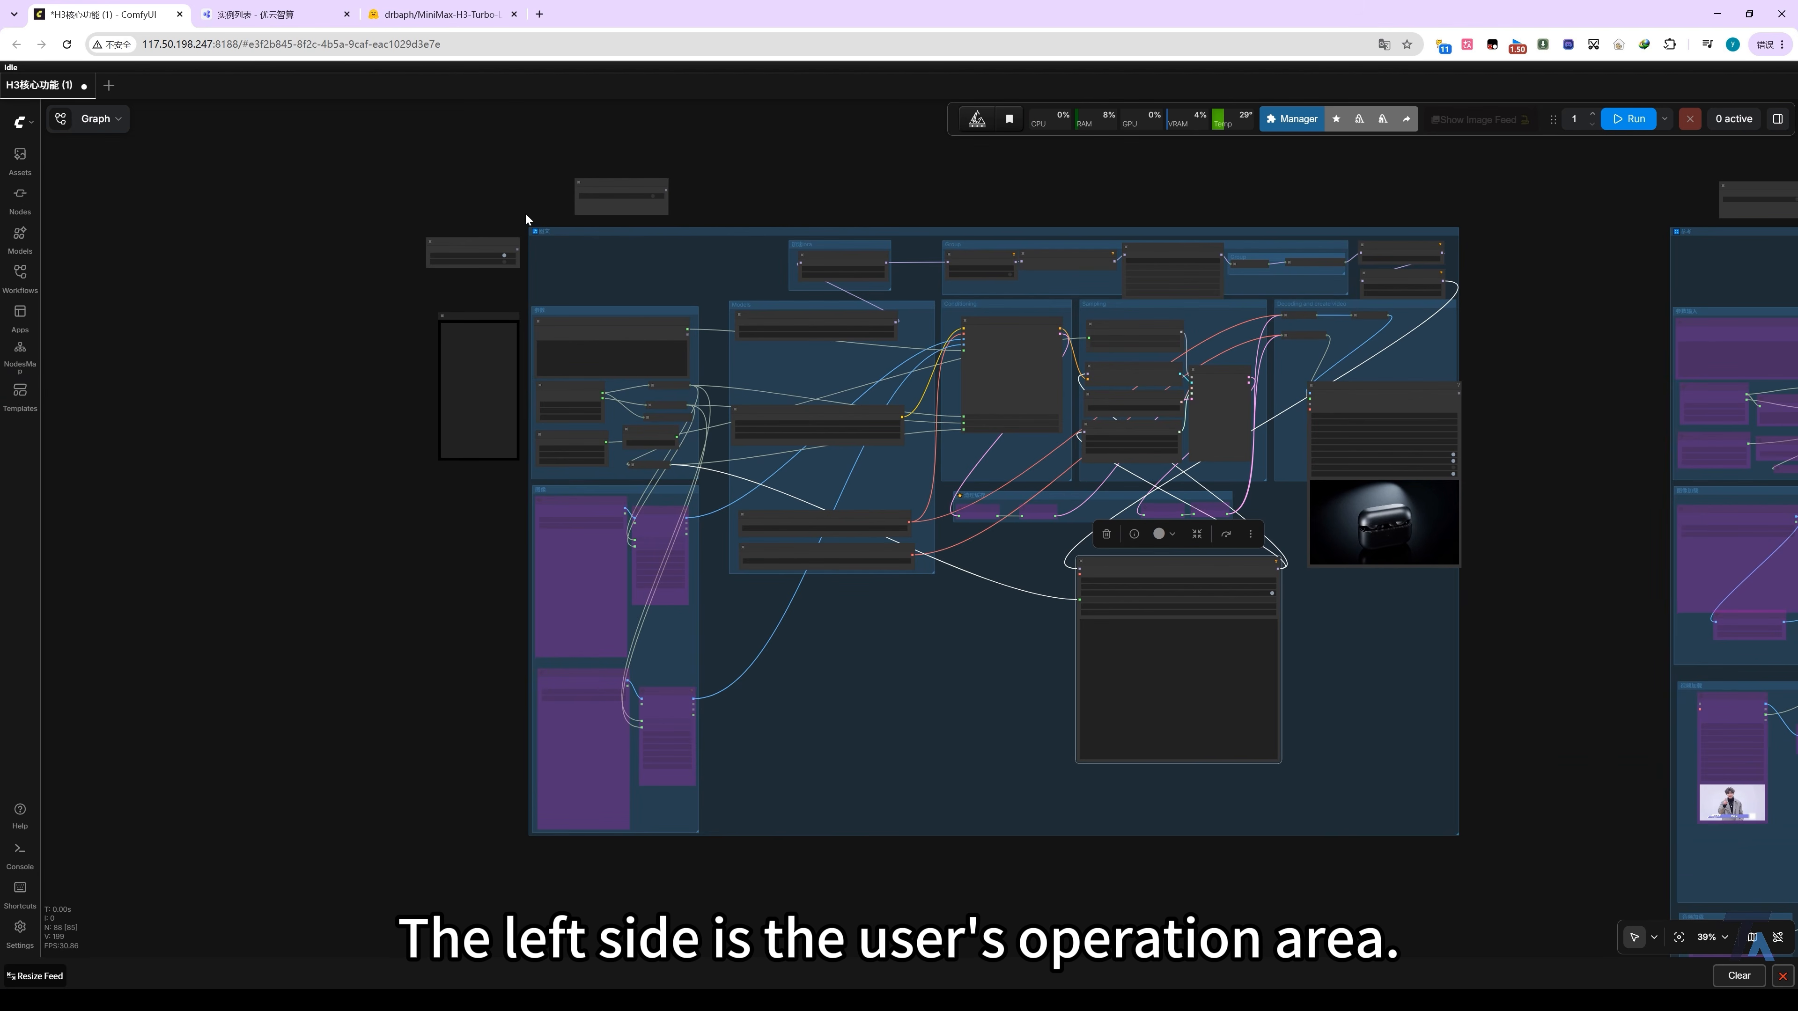
left_click_drag(525, 213, 700, 854)
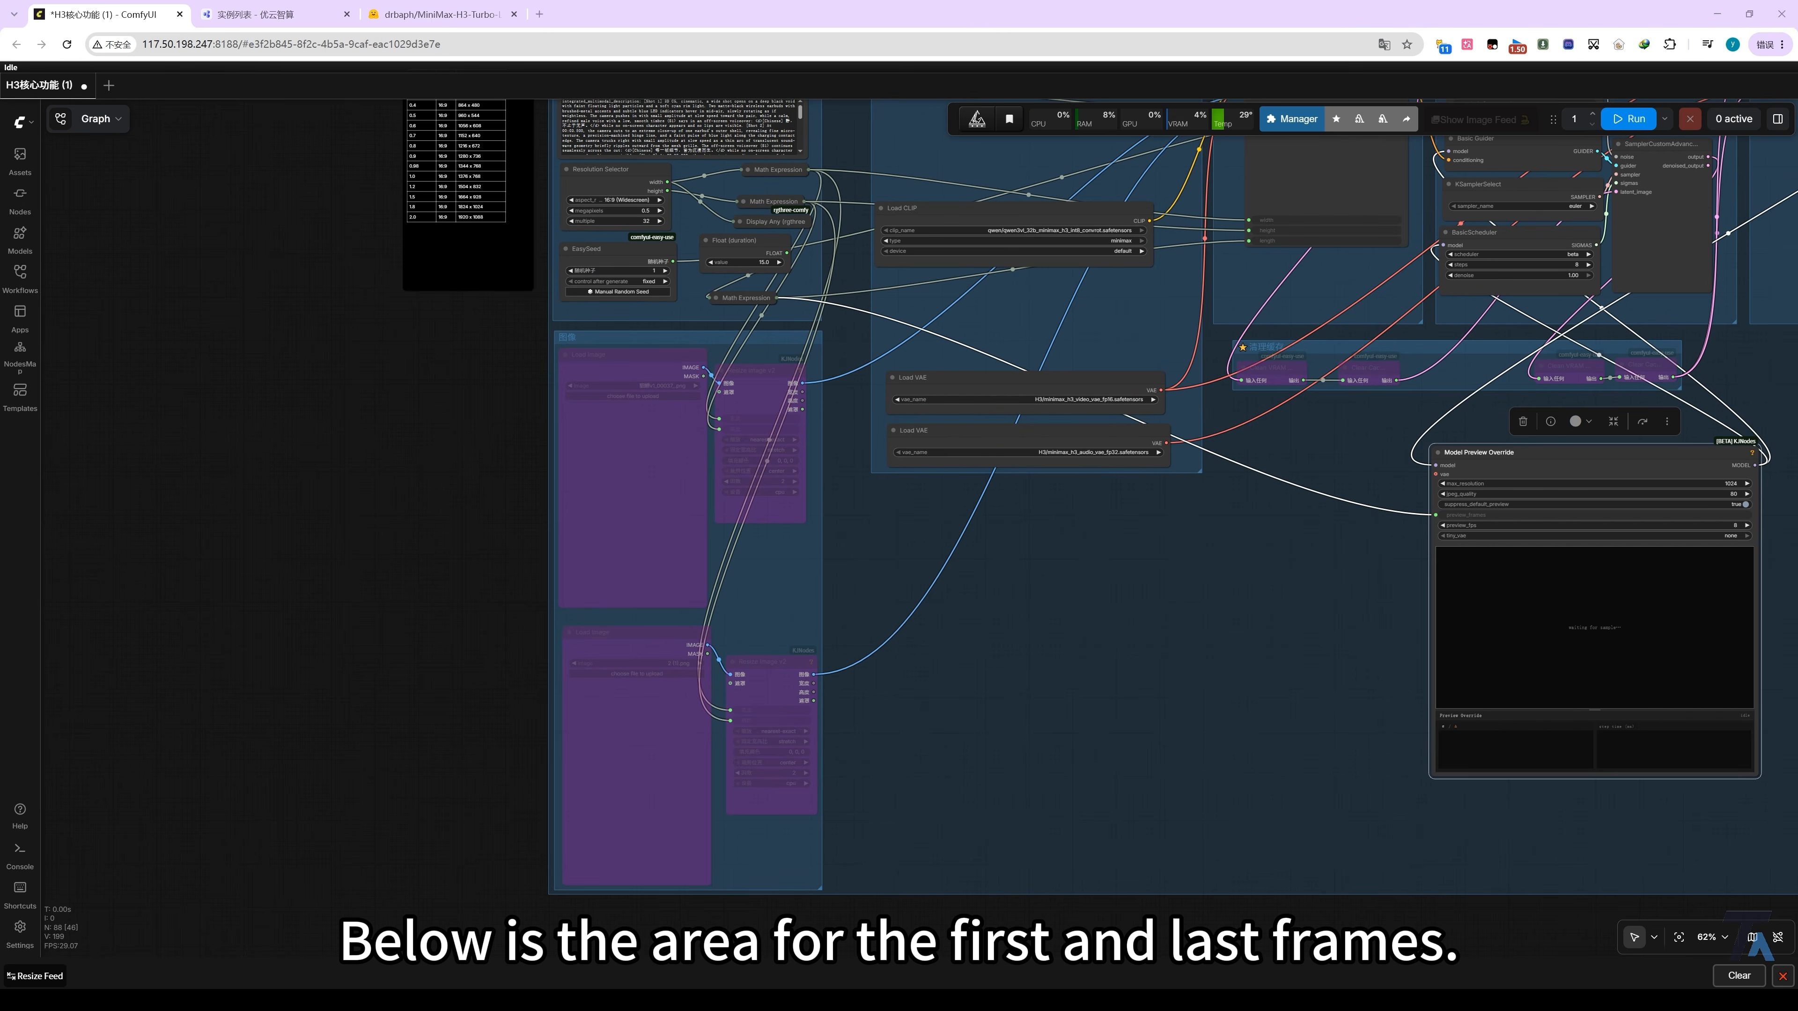
left_click_drag(516, 321, 641, 517)
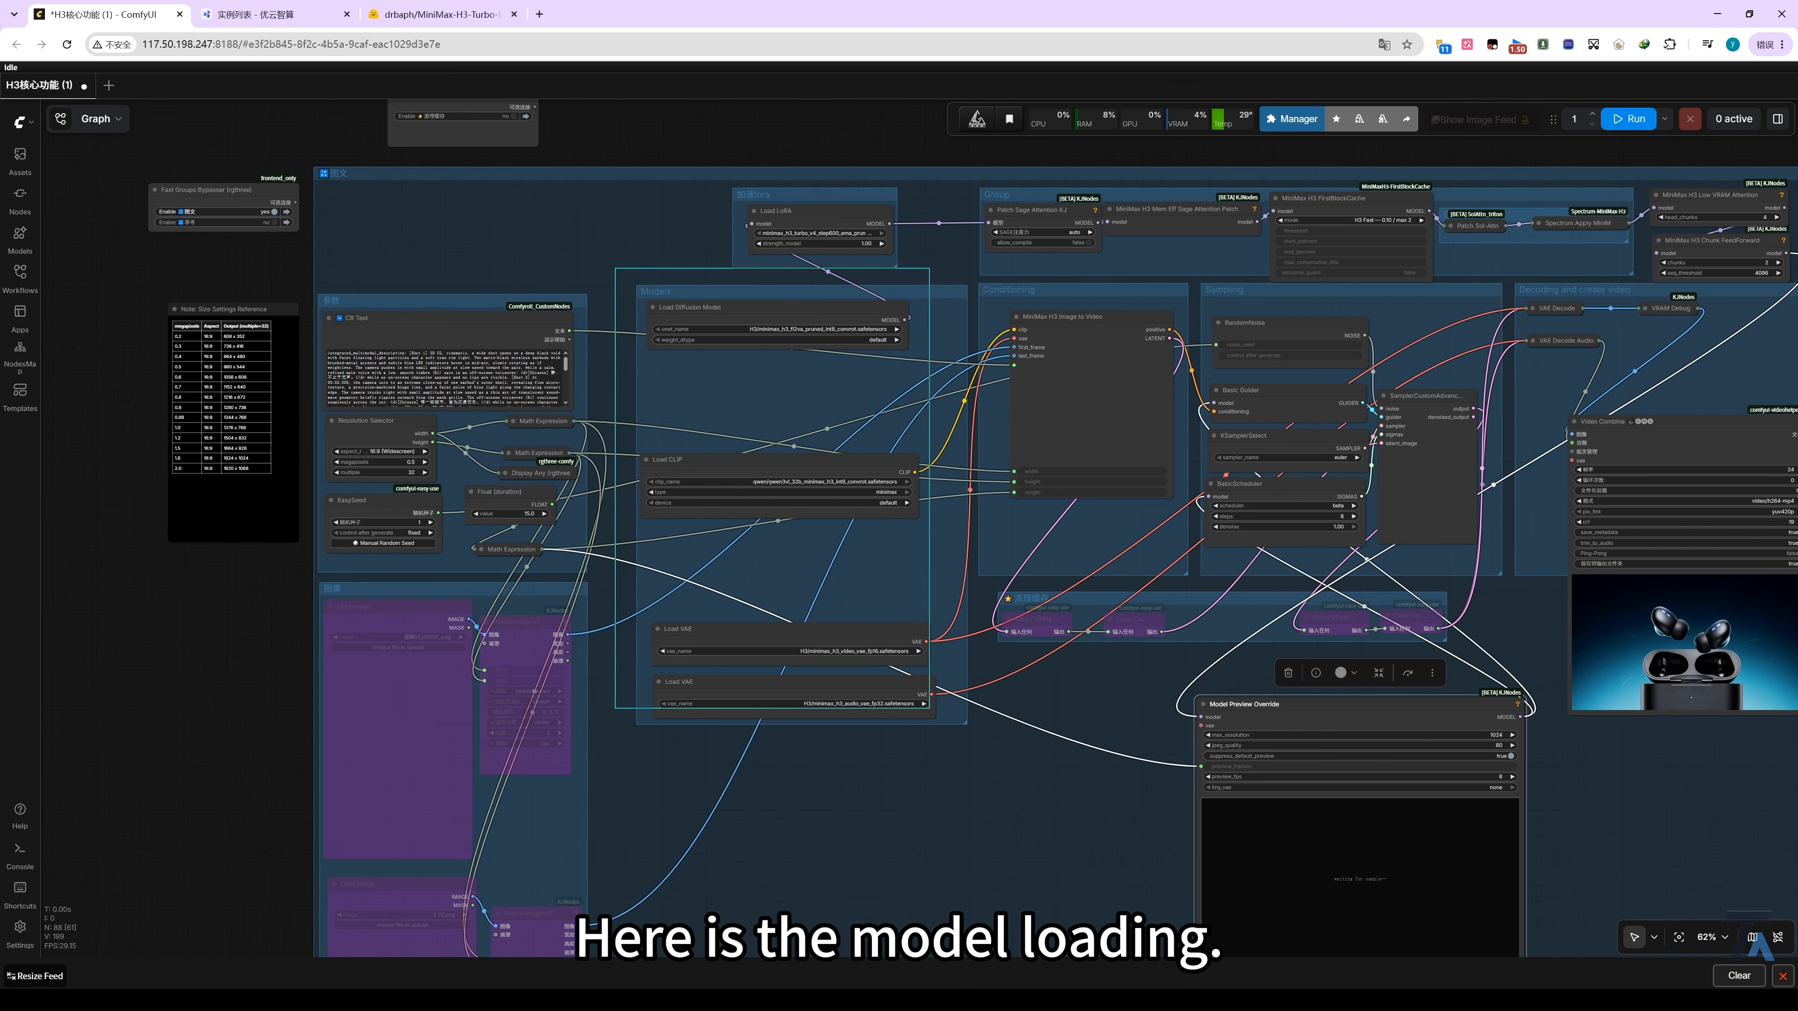
left_click_drag(710, 169, 892, 282)
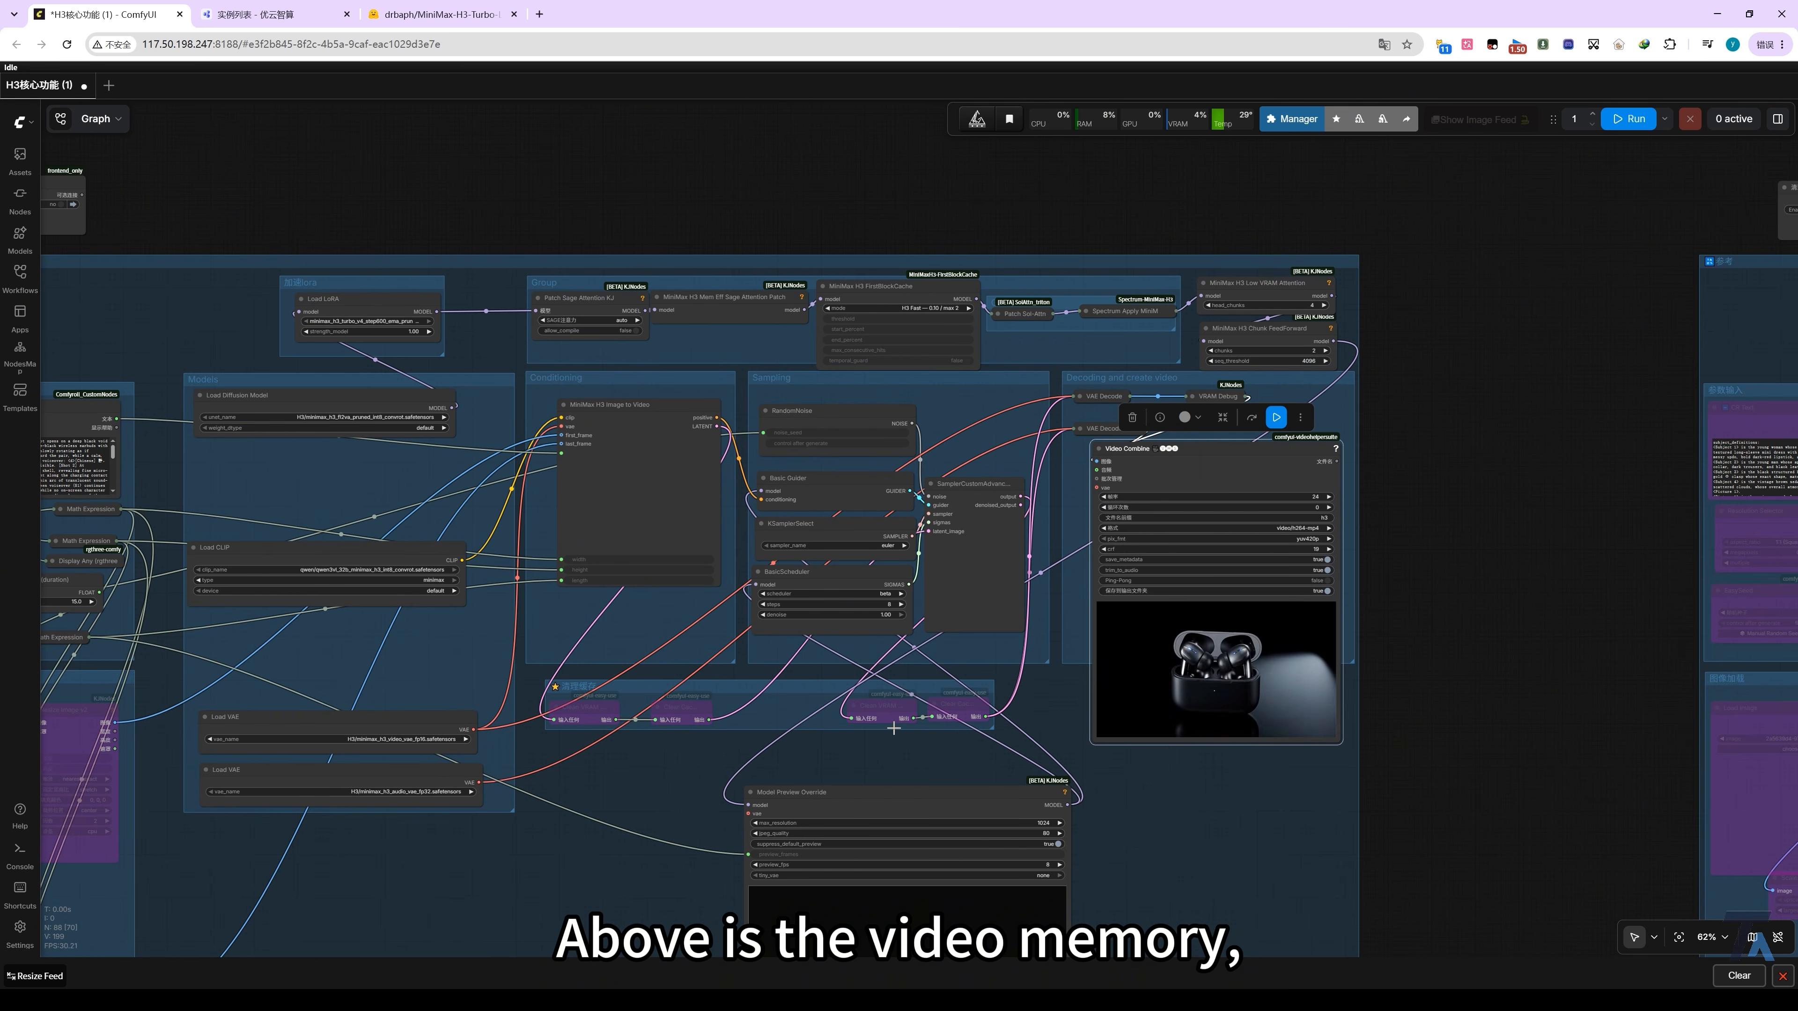
left_click(870, 798)
scroll(633, 727, "up", 3)
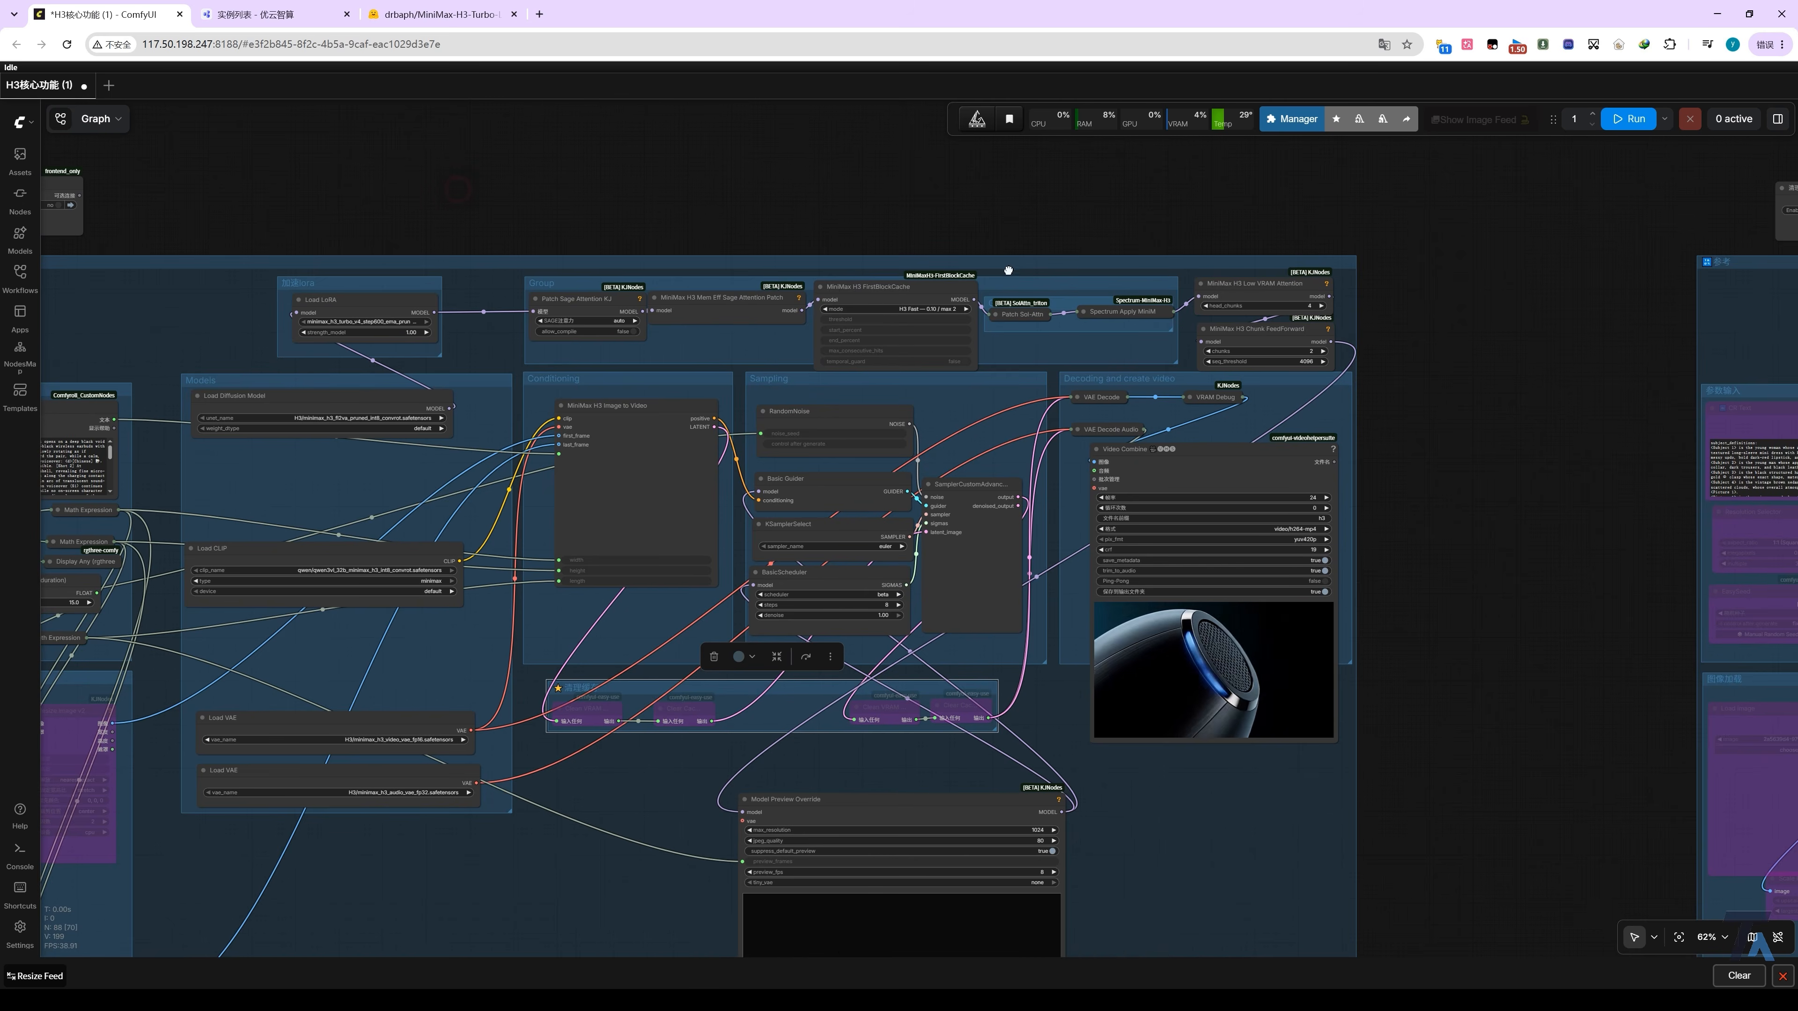
Enable the 清理缓存 group in the text/image-to-video workflow and inspect its VRAM and cache cleaning nodes.
scroll(630, 746, "down", 3)
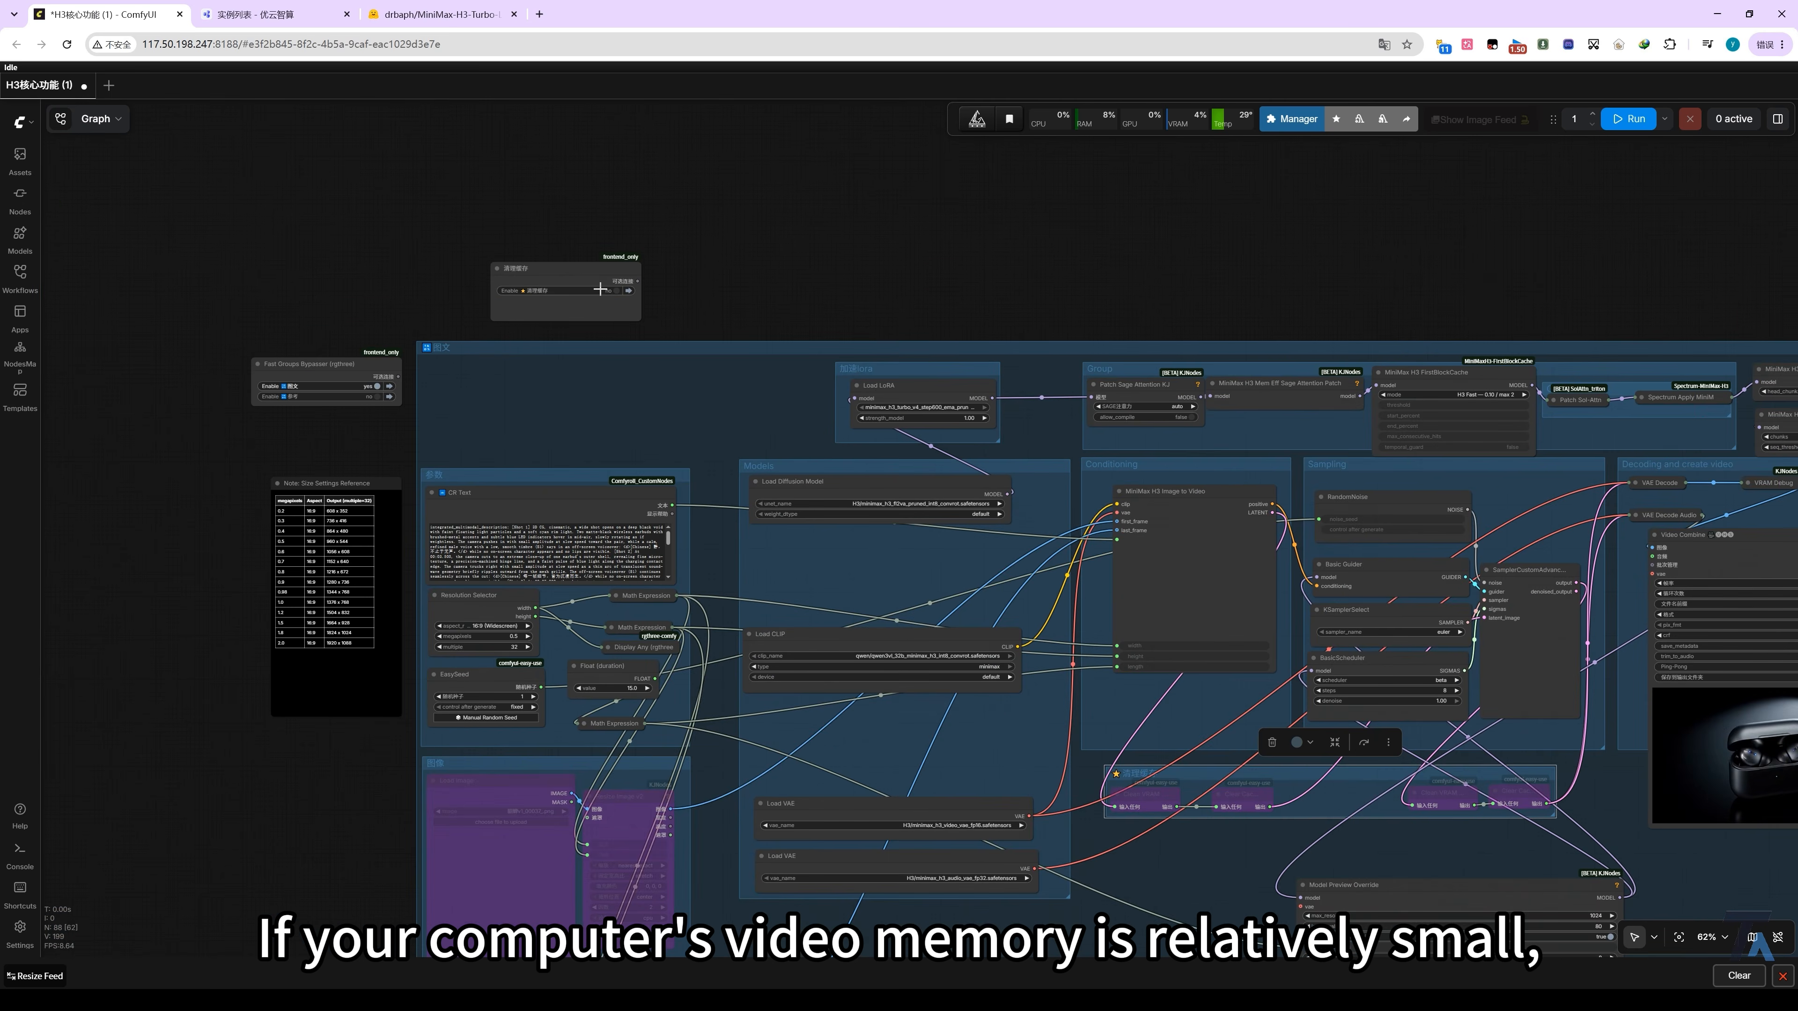
scroll(601, 290, "up", 5)
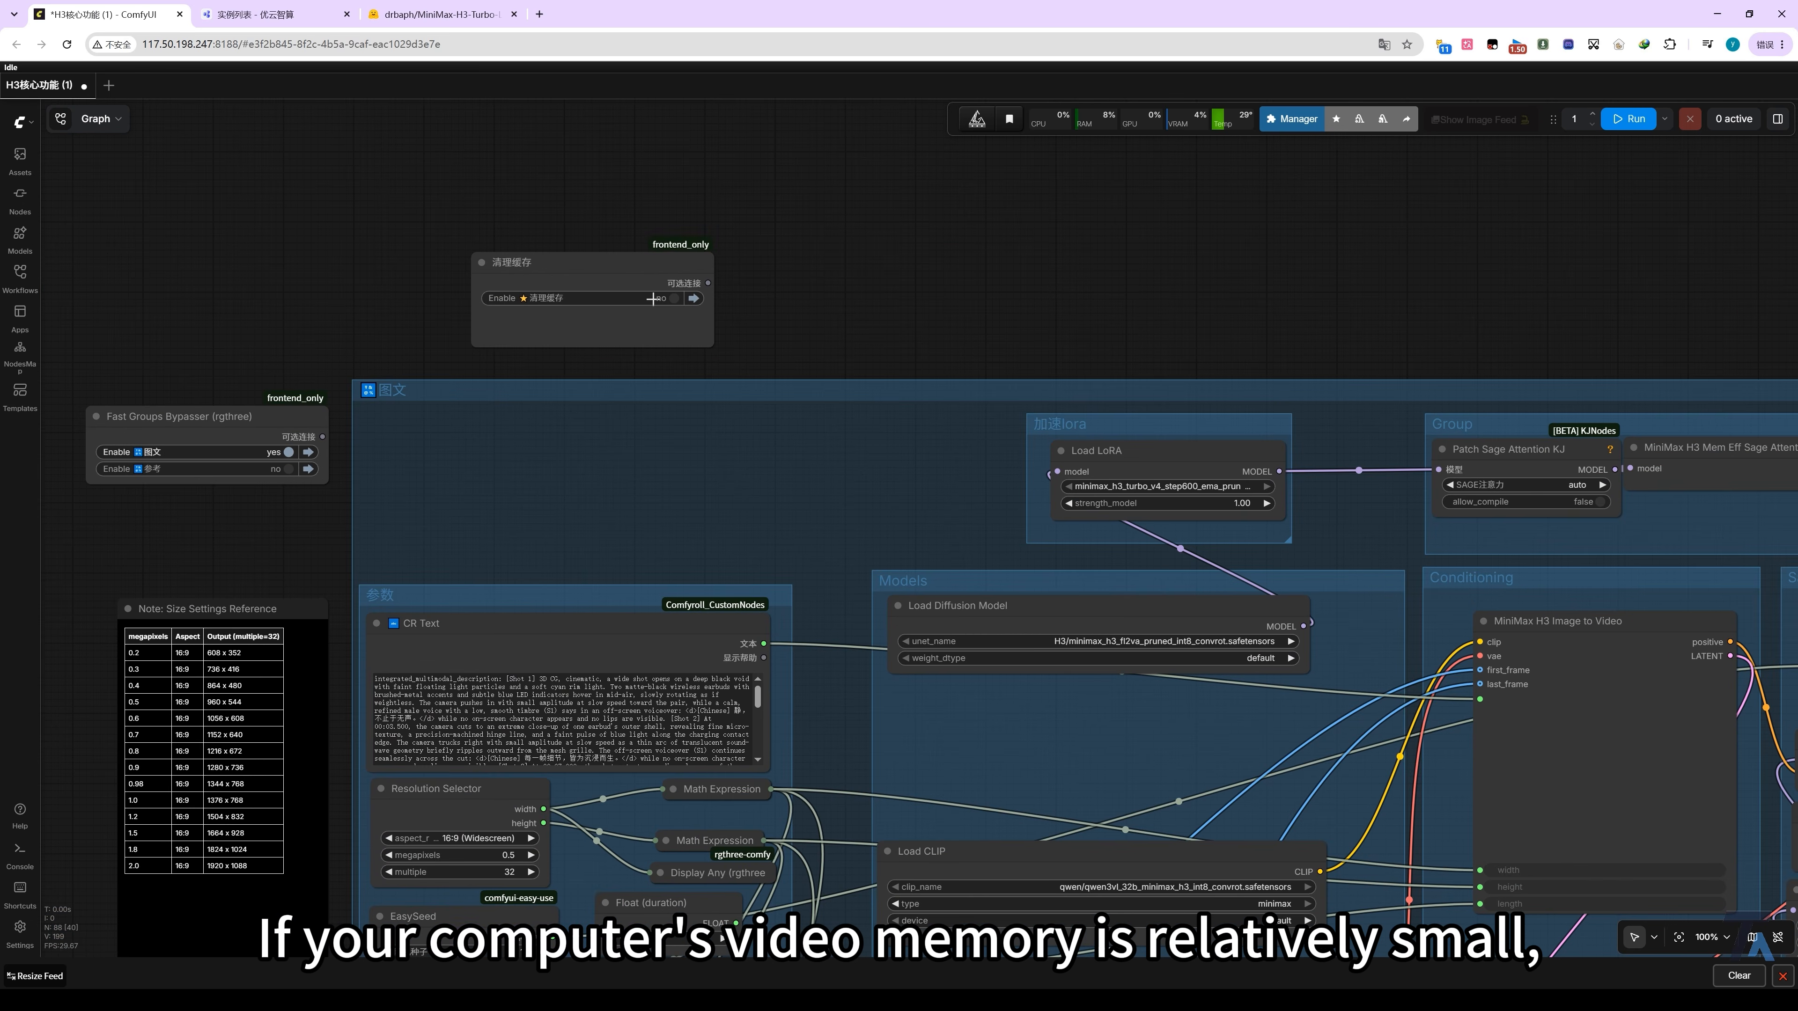
left_click(653, 298)
left_click_drag(1036, 290, 165, 62)
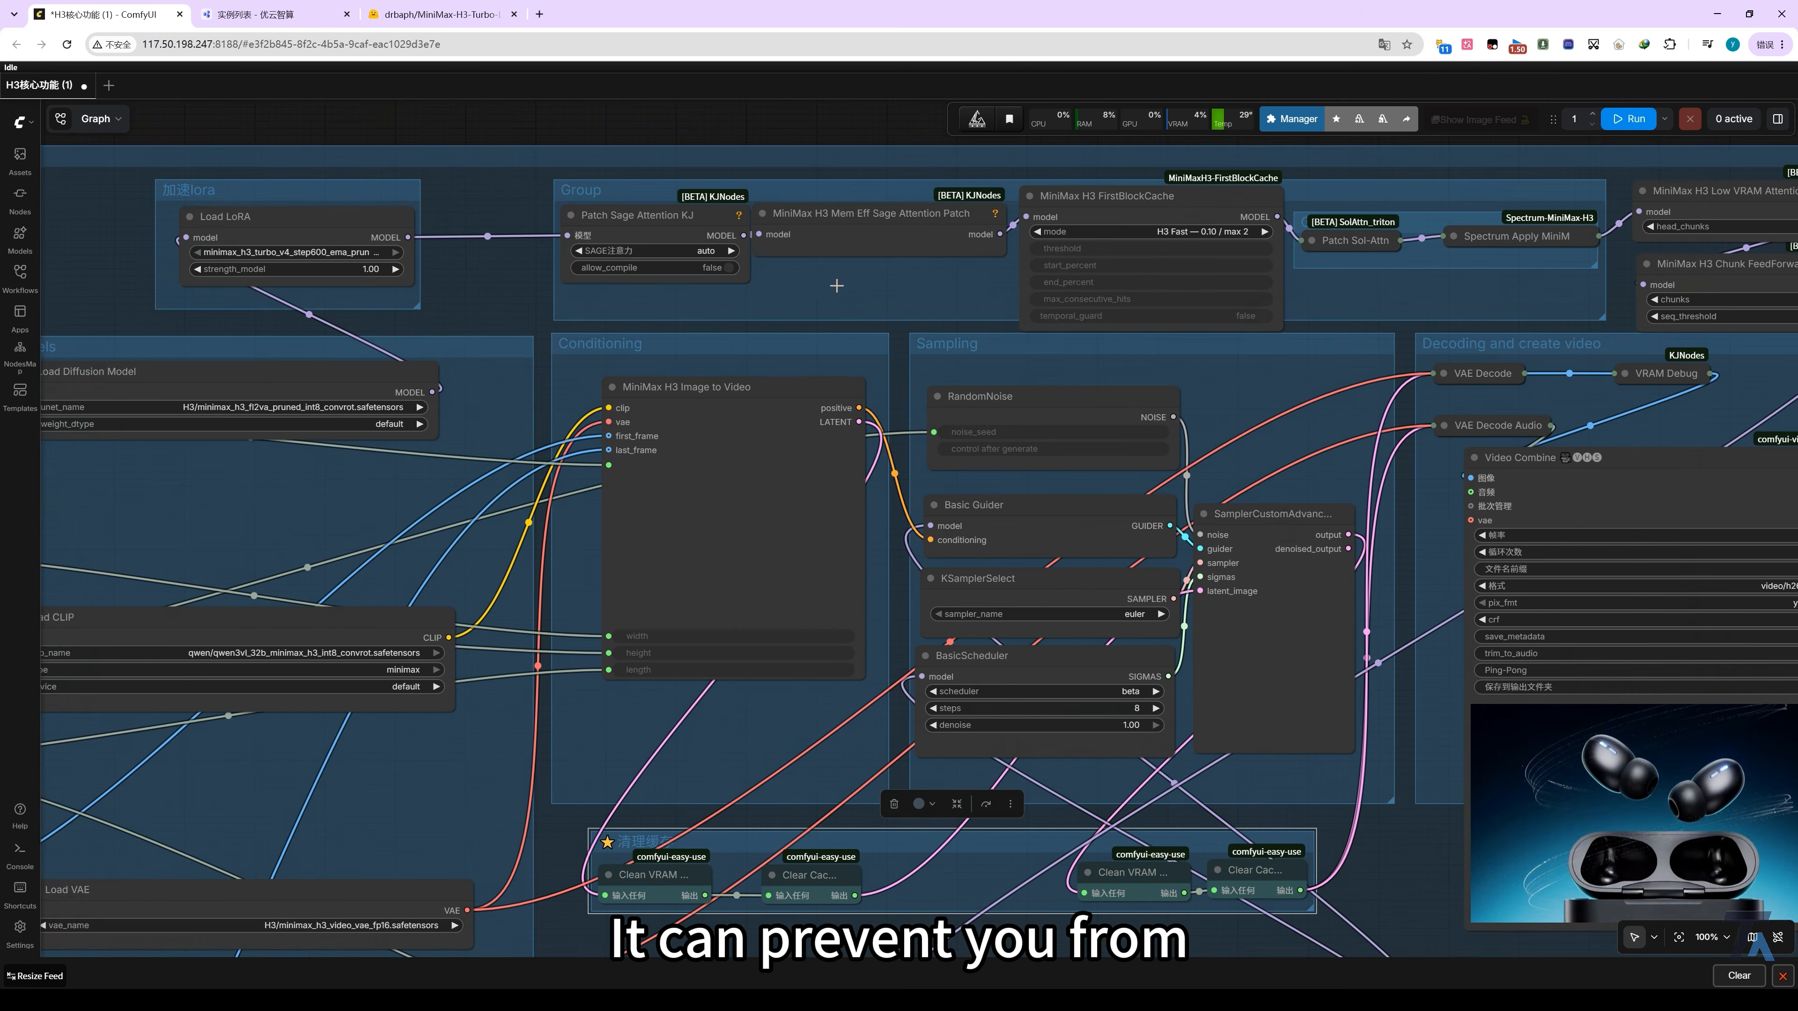
Disable the 清理缓存 group of the text/image-to-video workflow.
scroll(834, 286, "down", 3)
scroll(943, 697, "down", 1)
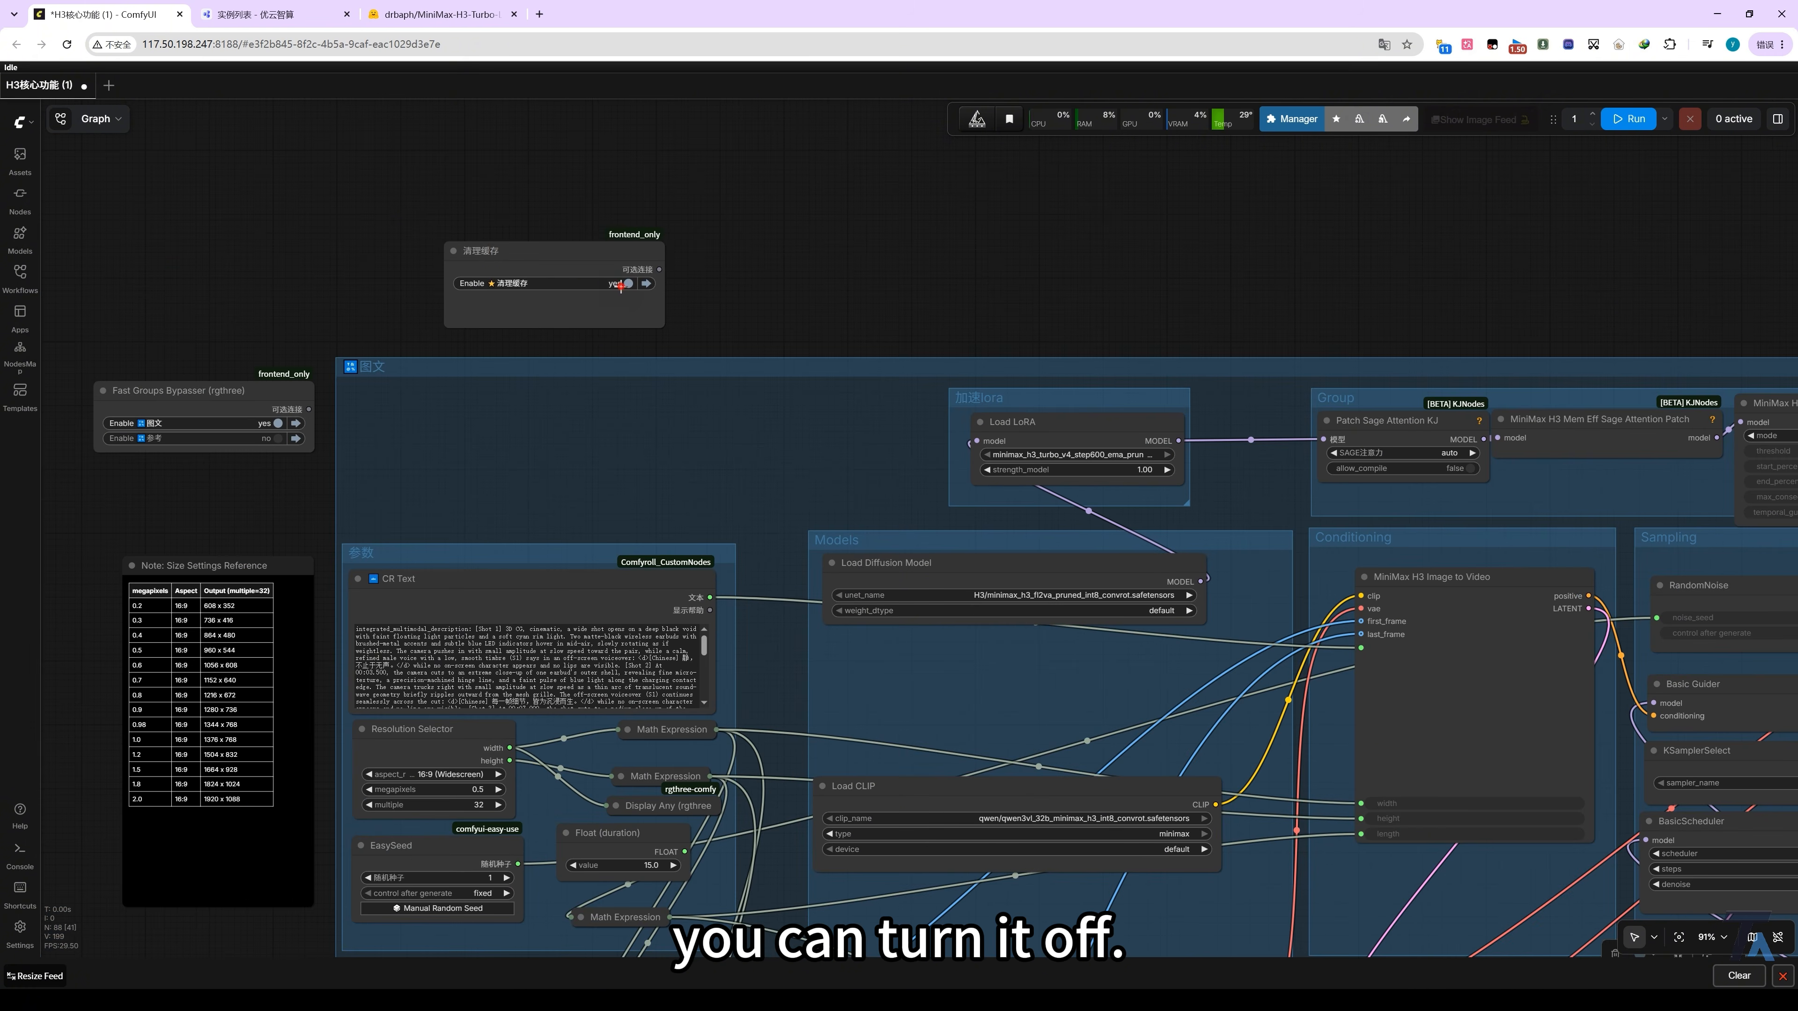
left_click(621, 286)
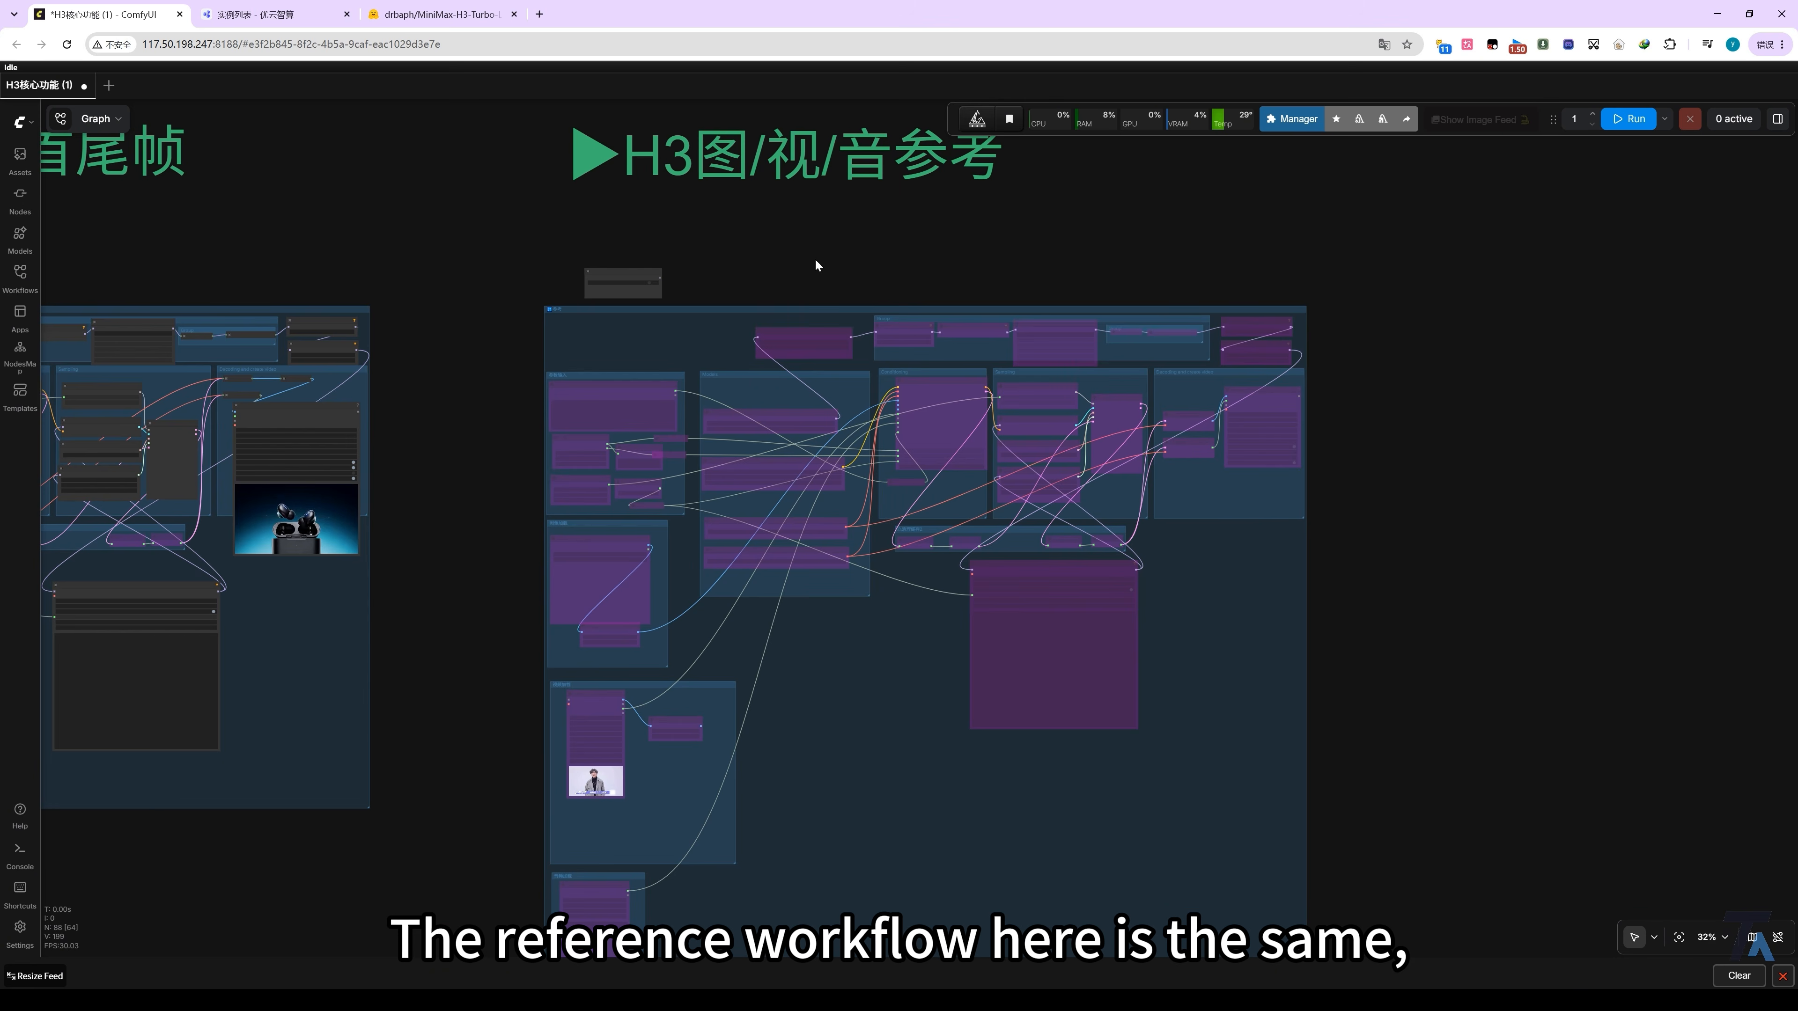
Examine the H3 图/视/音参考 workflow's user input area, especially its reference video and audio groups.
scroll(814, 265, "up", 4)
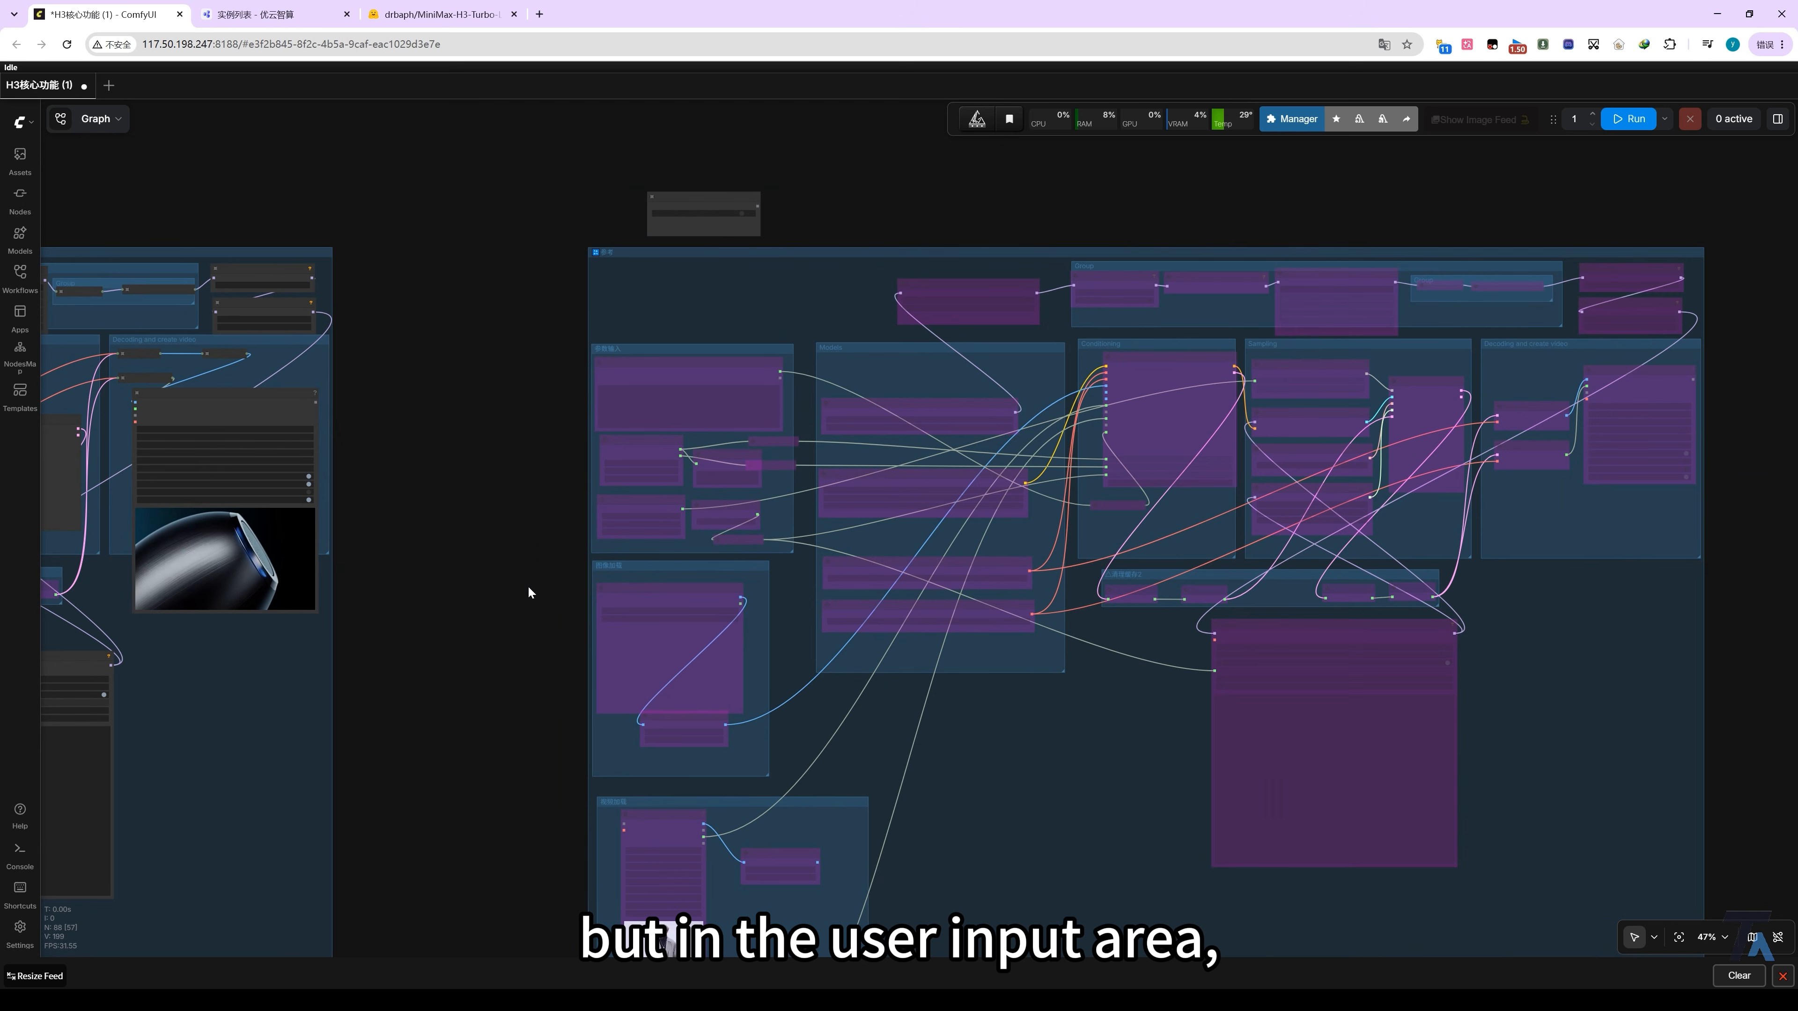
left_click_drag(623, 737, 733, 297)
scroll(771, 382, "up", 3)
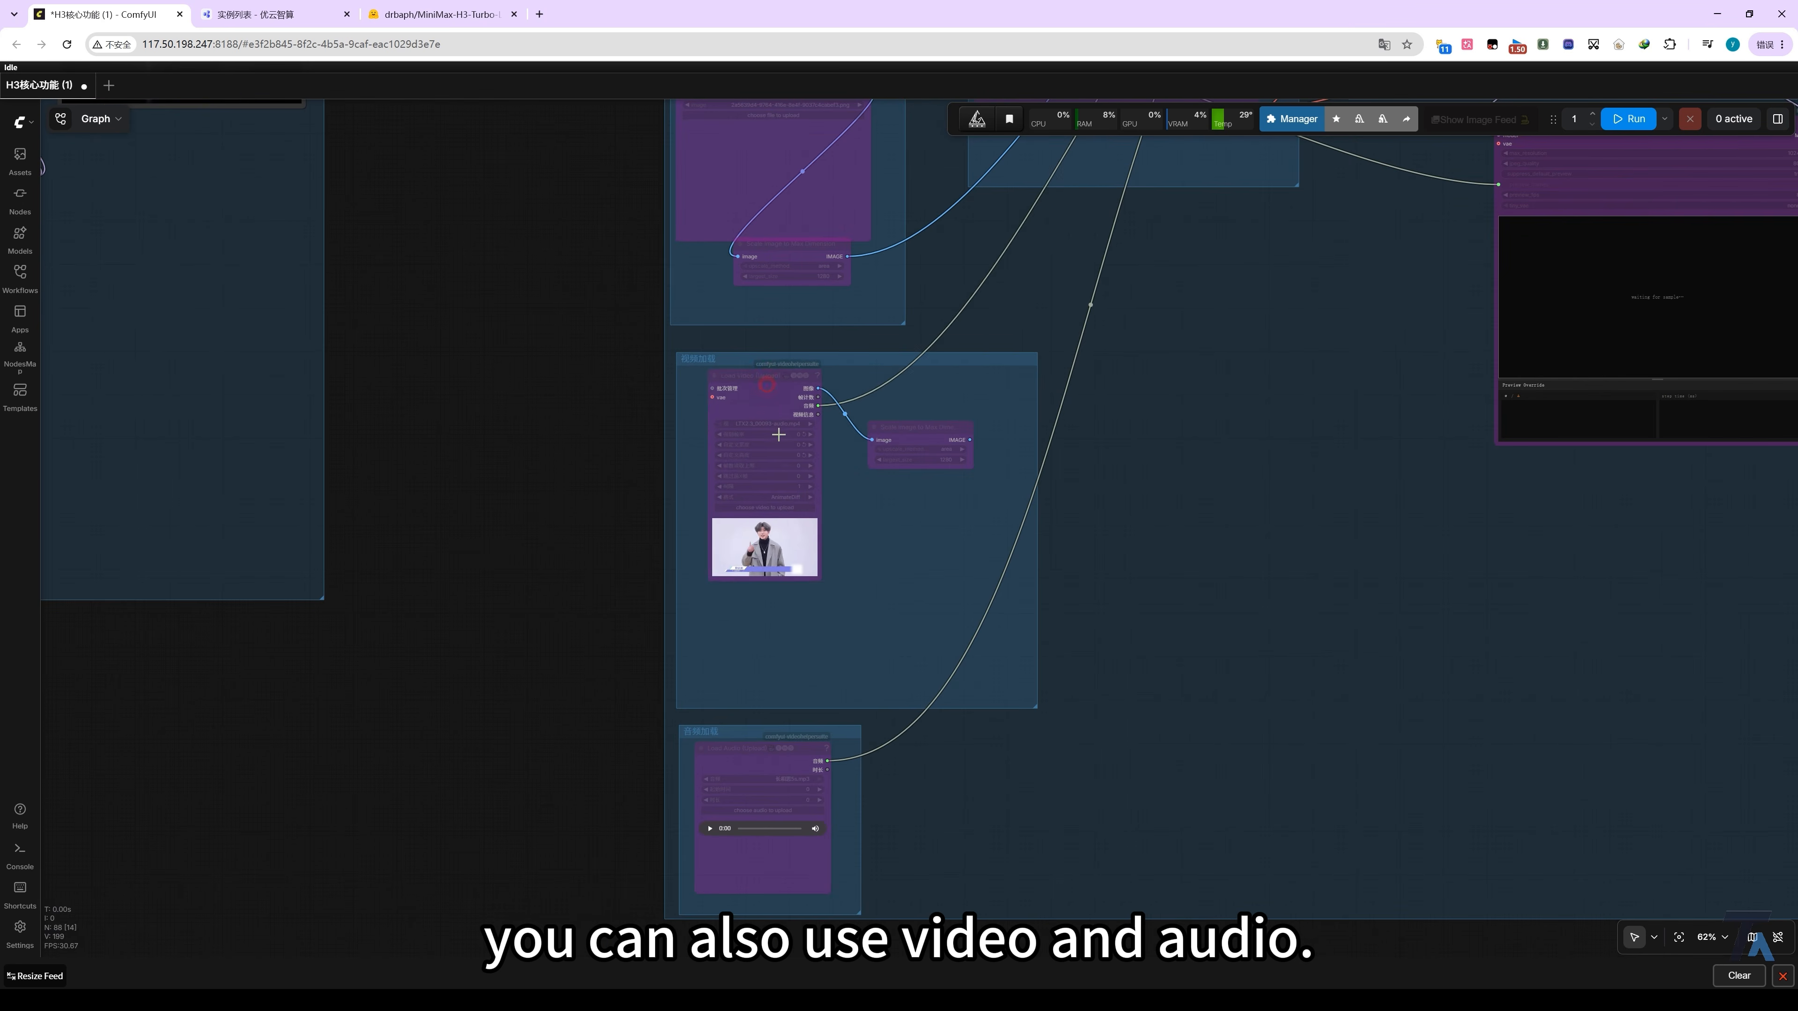
left_click_drag(778, 428, 784, 474)
left_click(758, 423)
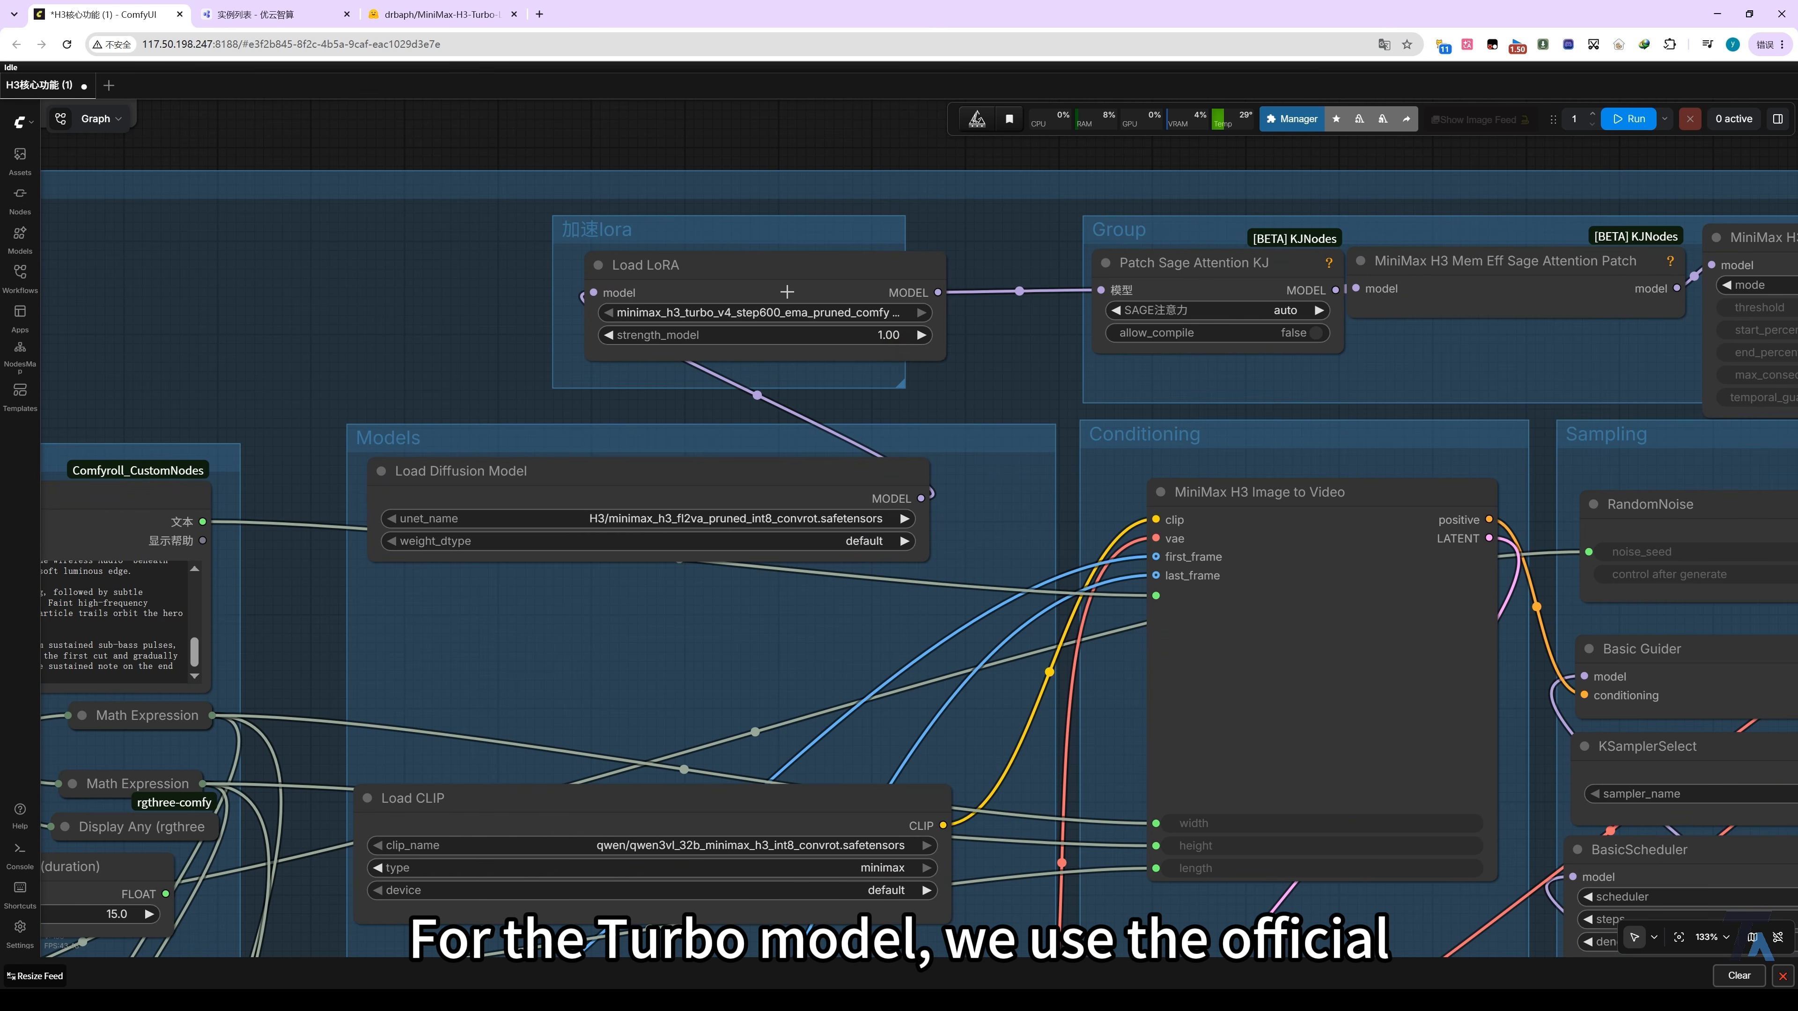
Inspect the Load LoRA node, and read the recommended checkpoint, sampler and scheduler on the Turbo LoRA's Hugging Face page.
scroll(787, 292, "up", 4)
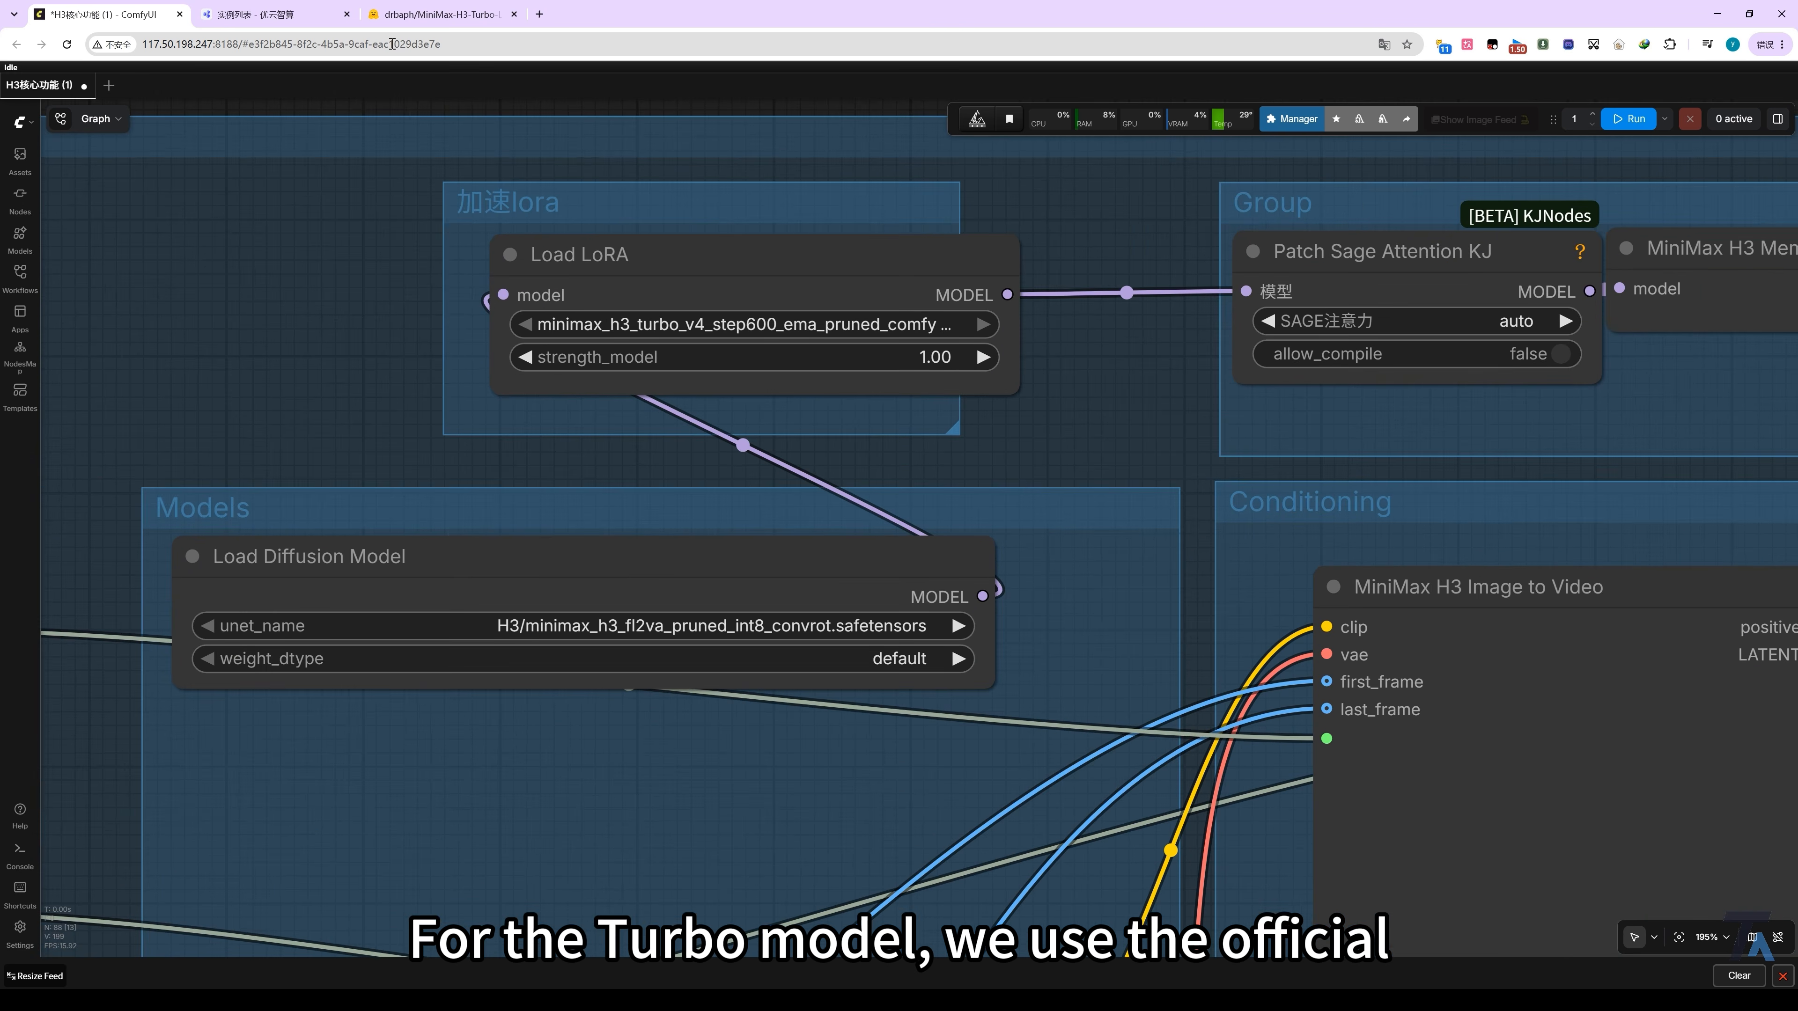
left_click(400, 11)
left_click_drag(552, 280, 596, 281)
left_click(493, 282)
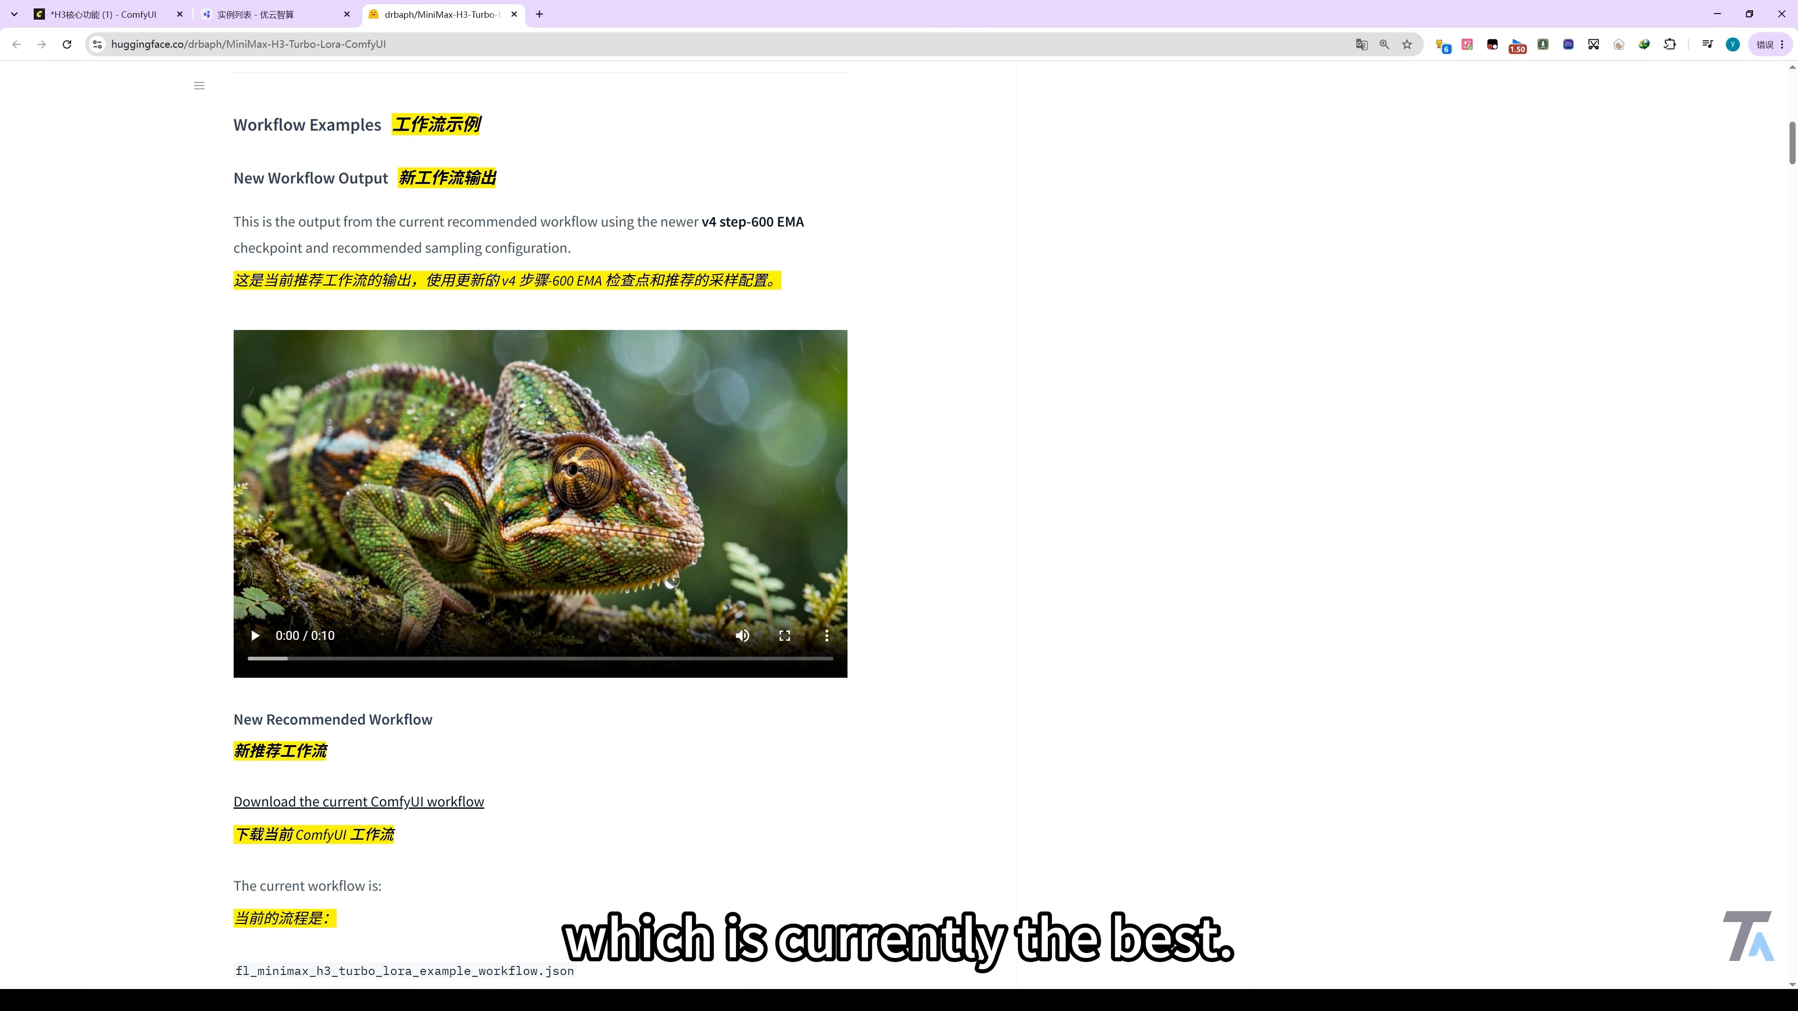
scroll(494, 282, "up", 5)
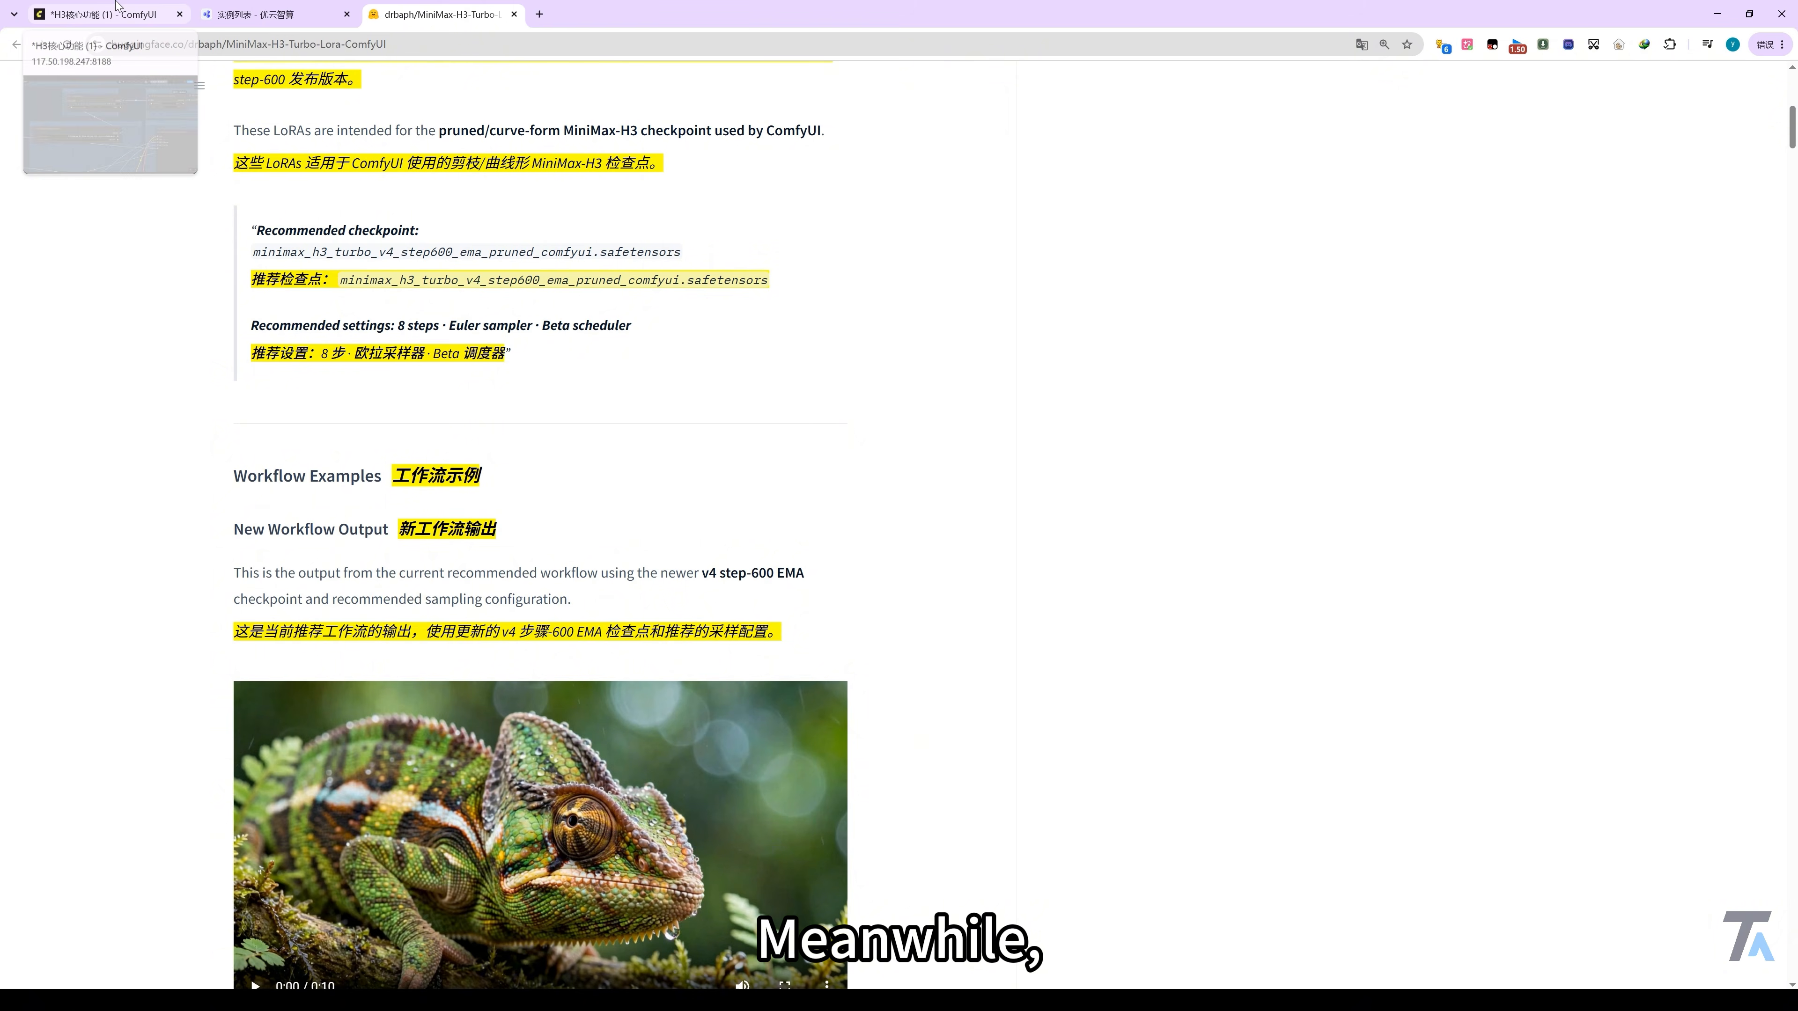
scroll(345, 485, "up", 2)
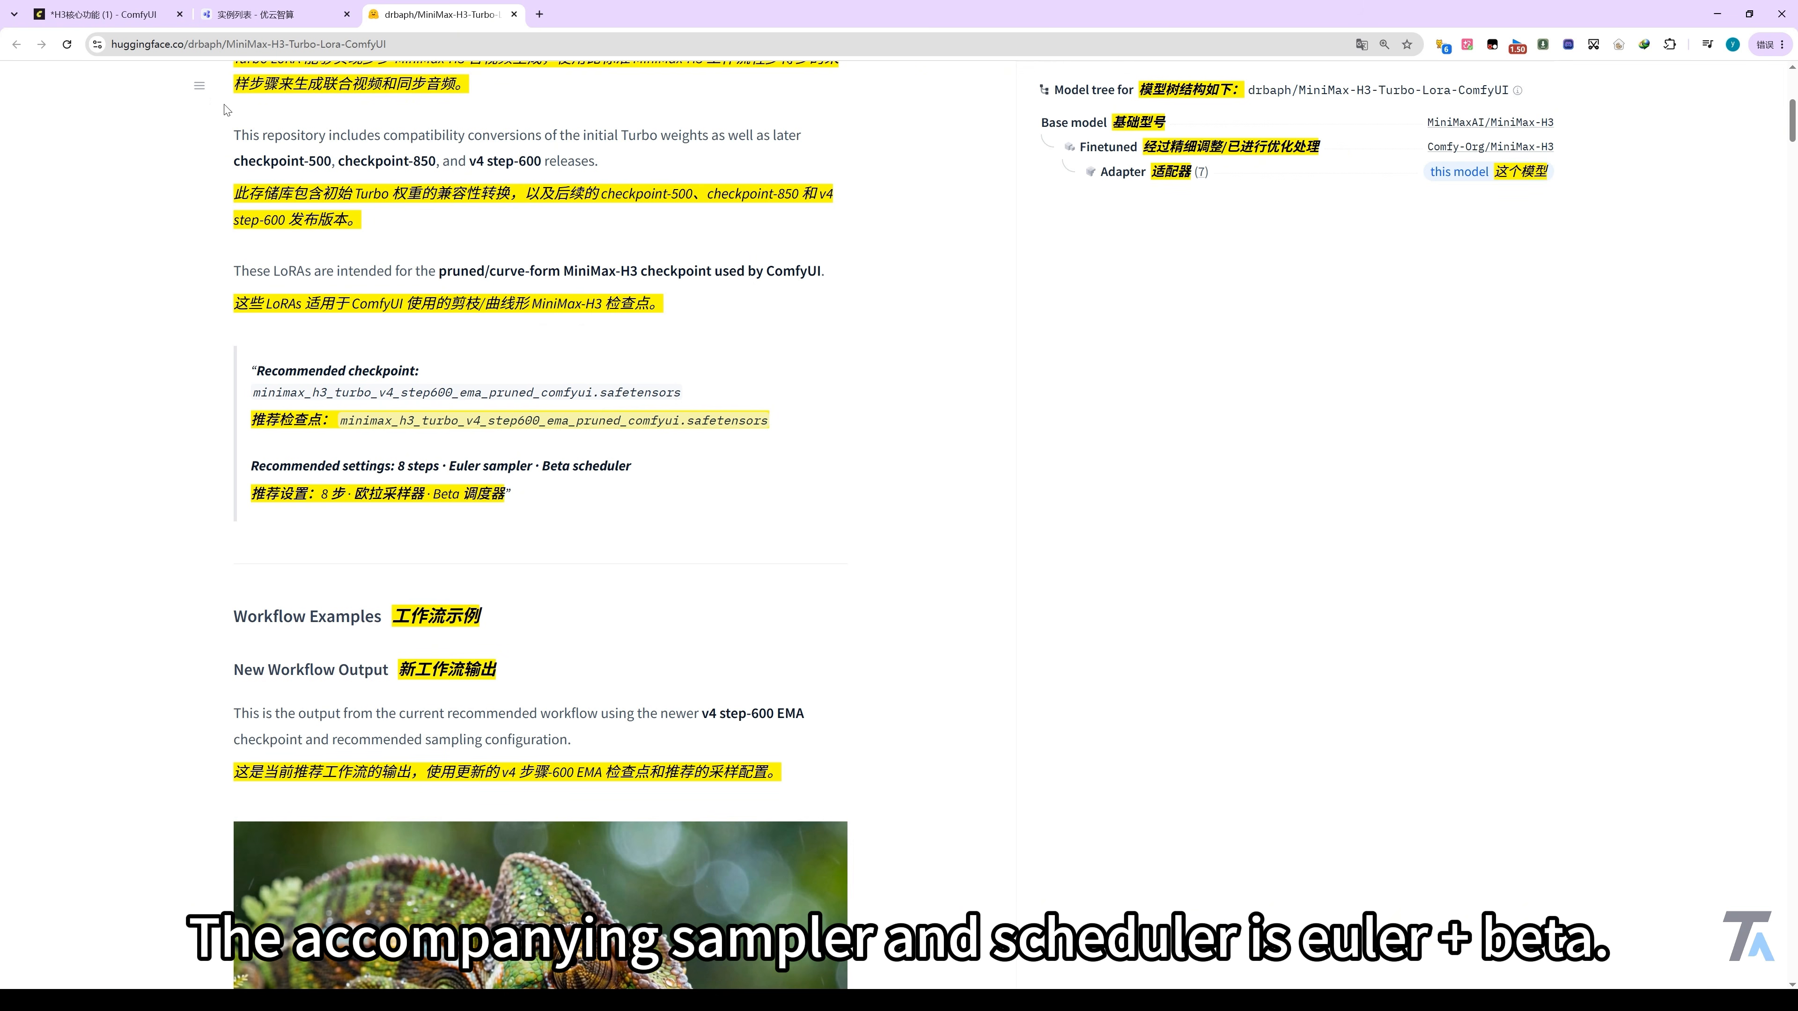
Switch back to ComfyUI and check the KSamplerSelect sampler and the BasicScheduler's scheduler and steps.
left_click(141, 6)
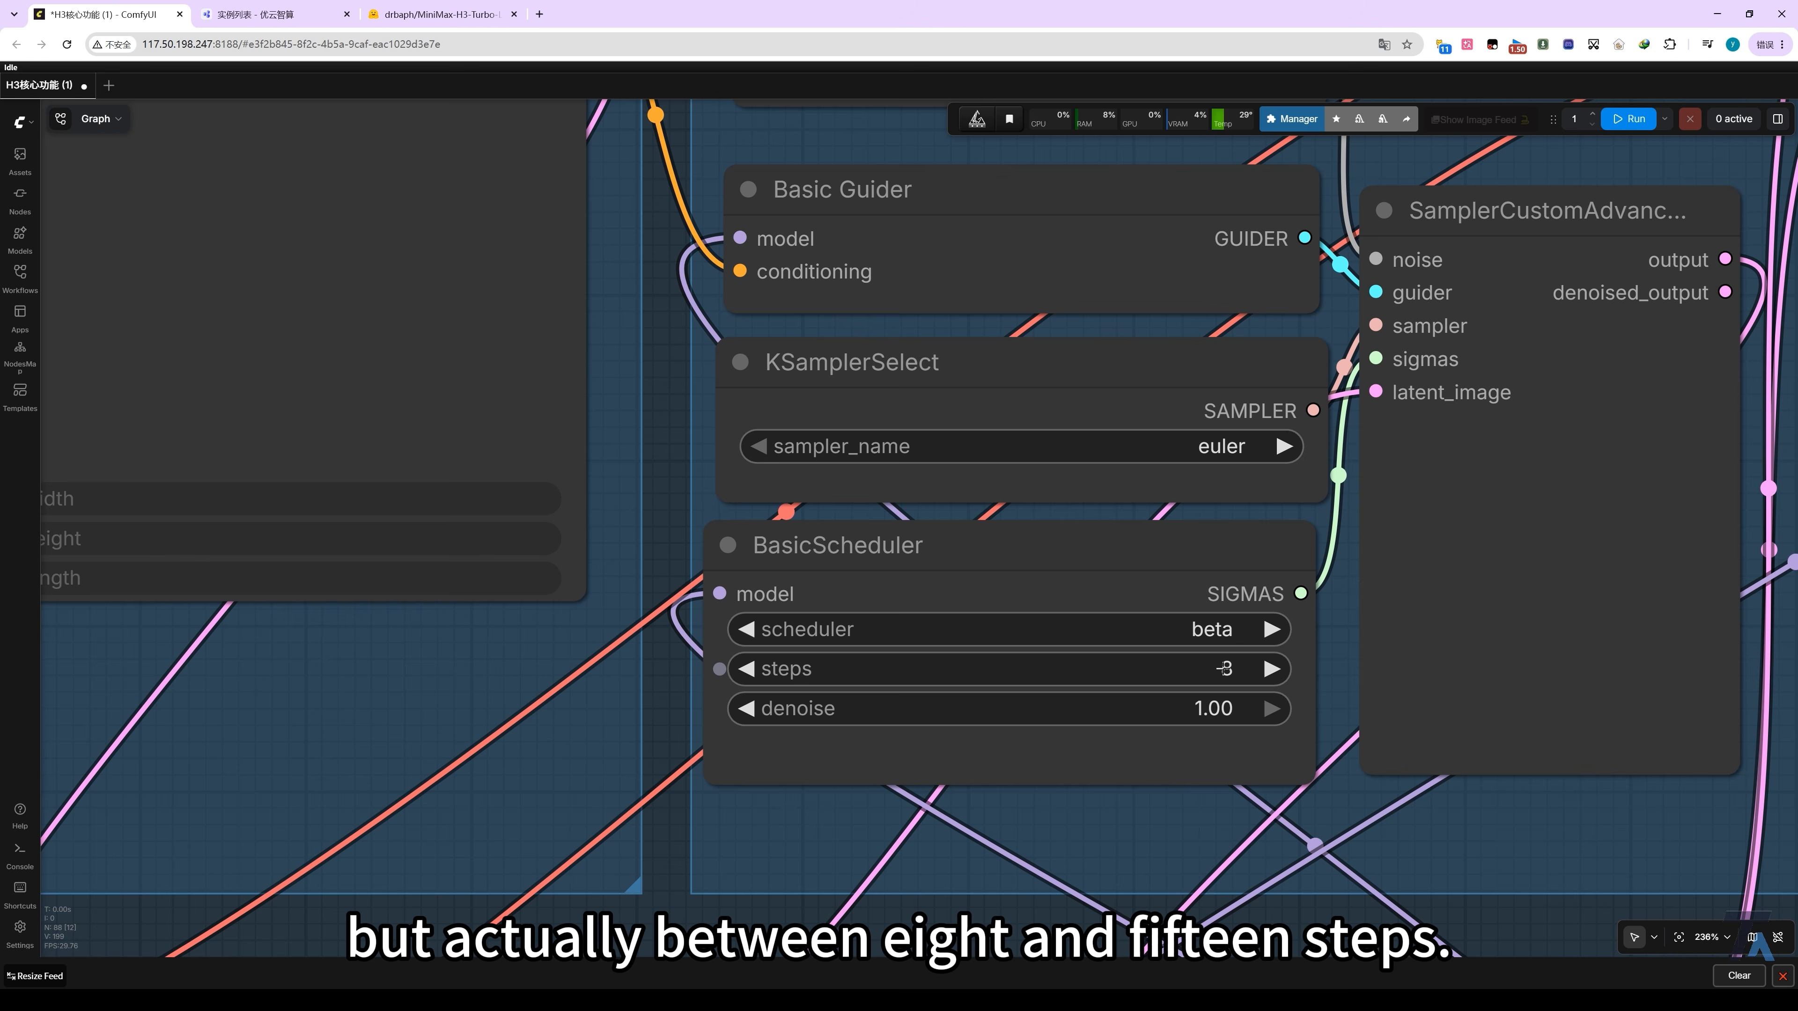
left_click_drag(1214, 691, 1156, 648)
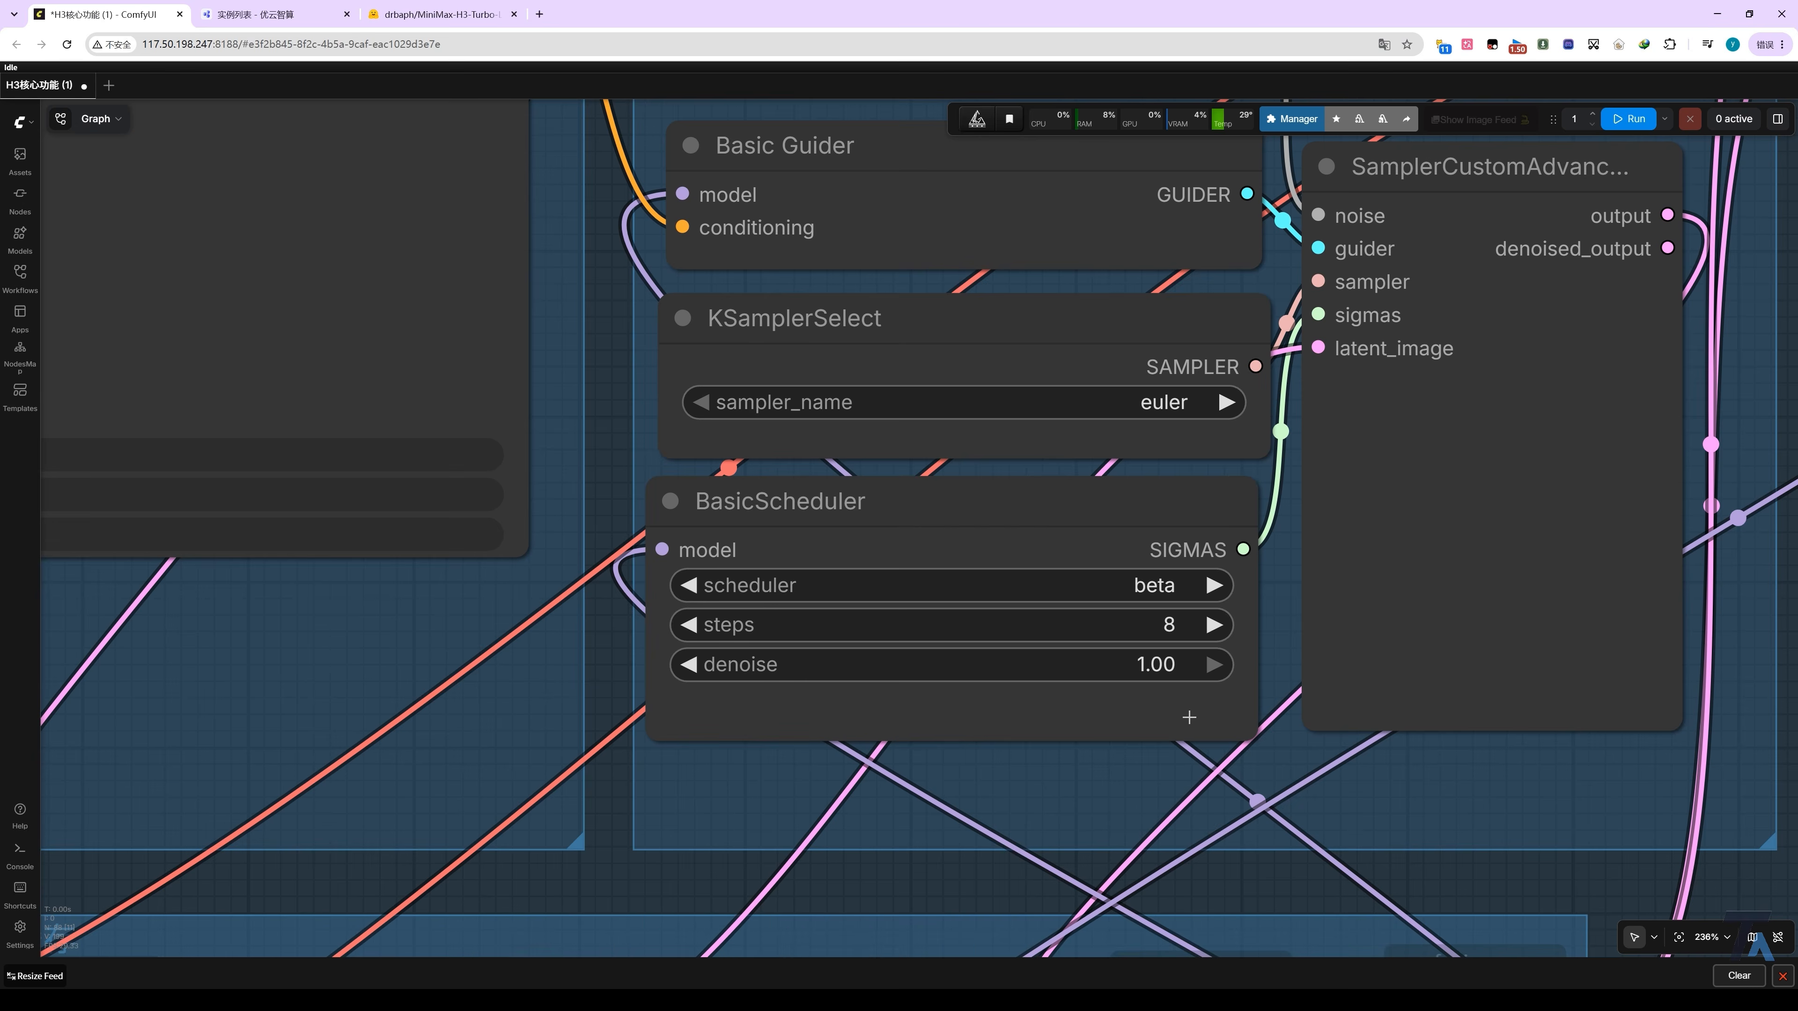
scroll(782, 920, "down", 10)
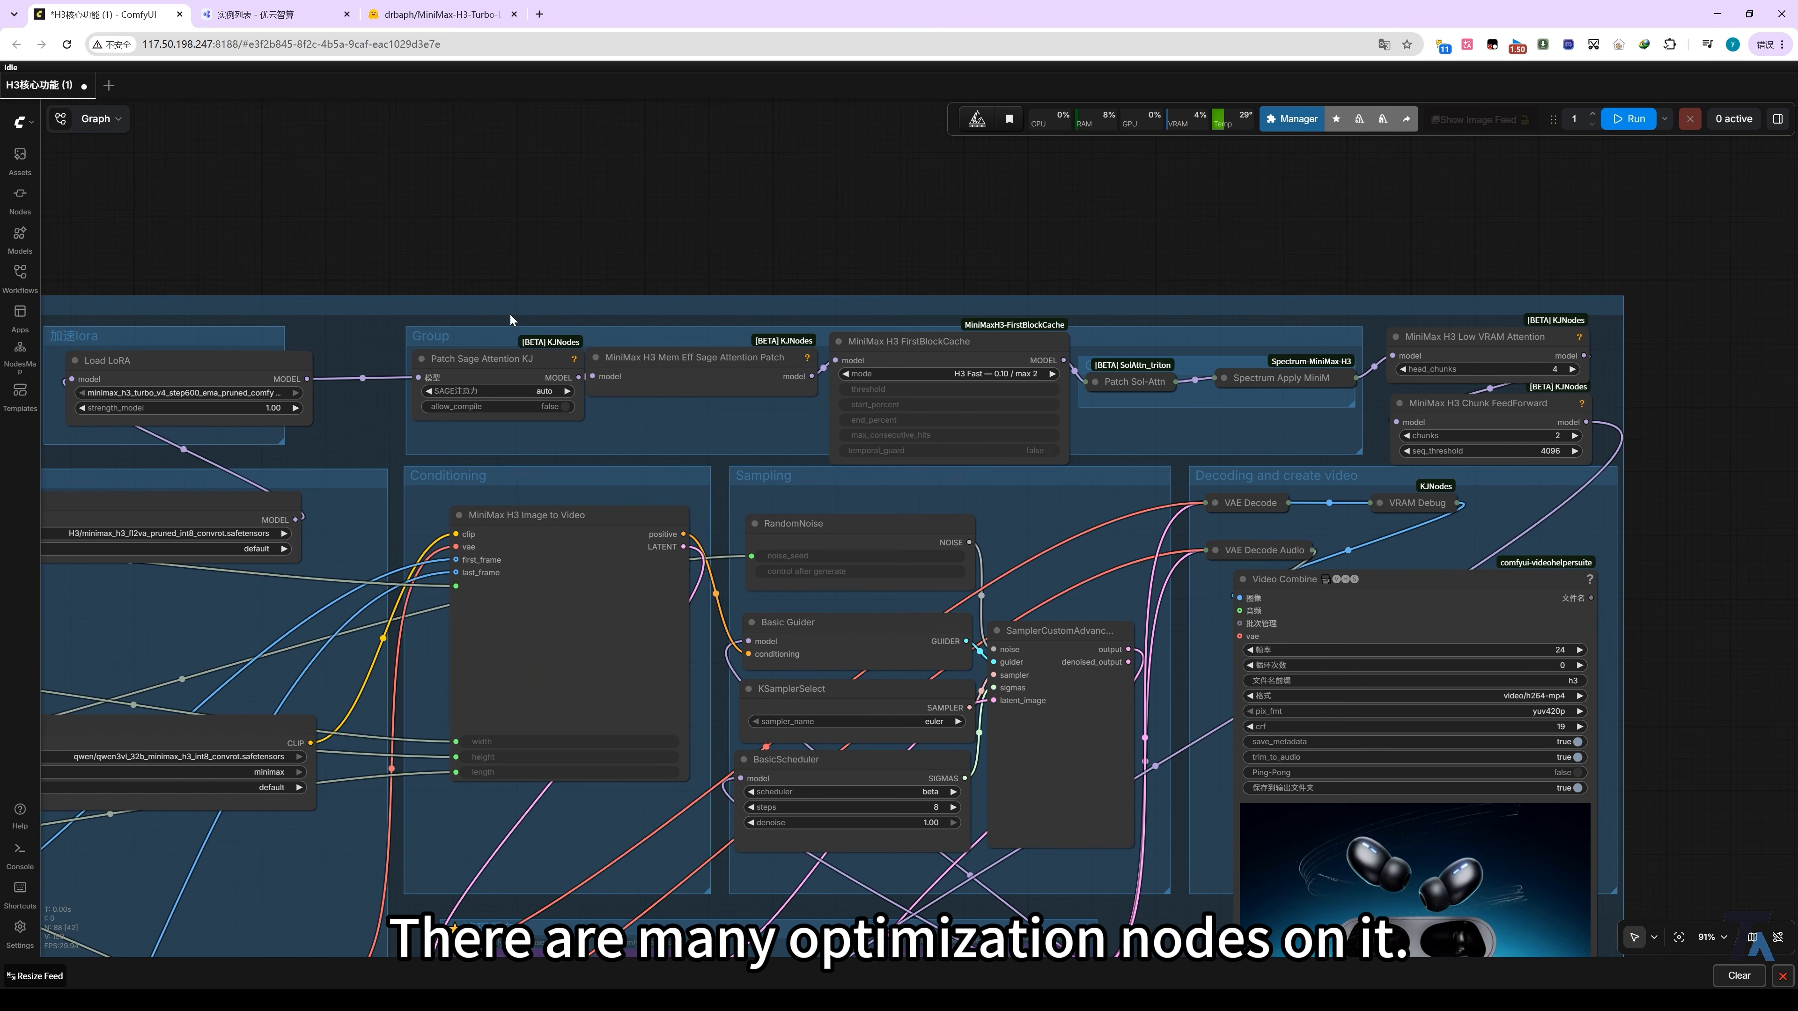
Examine the optimization group's Patch Sage Attention KJ and MiniMax H3 Mem Eff Sage Attention Patch nodes.
left_click_drag(383, 282, 1574, 451)
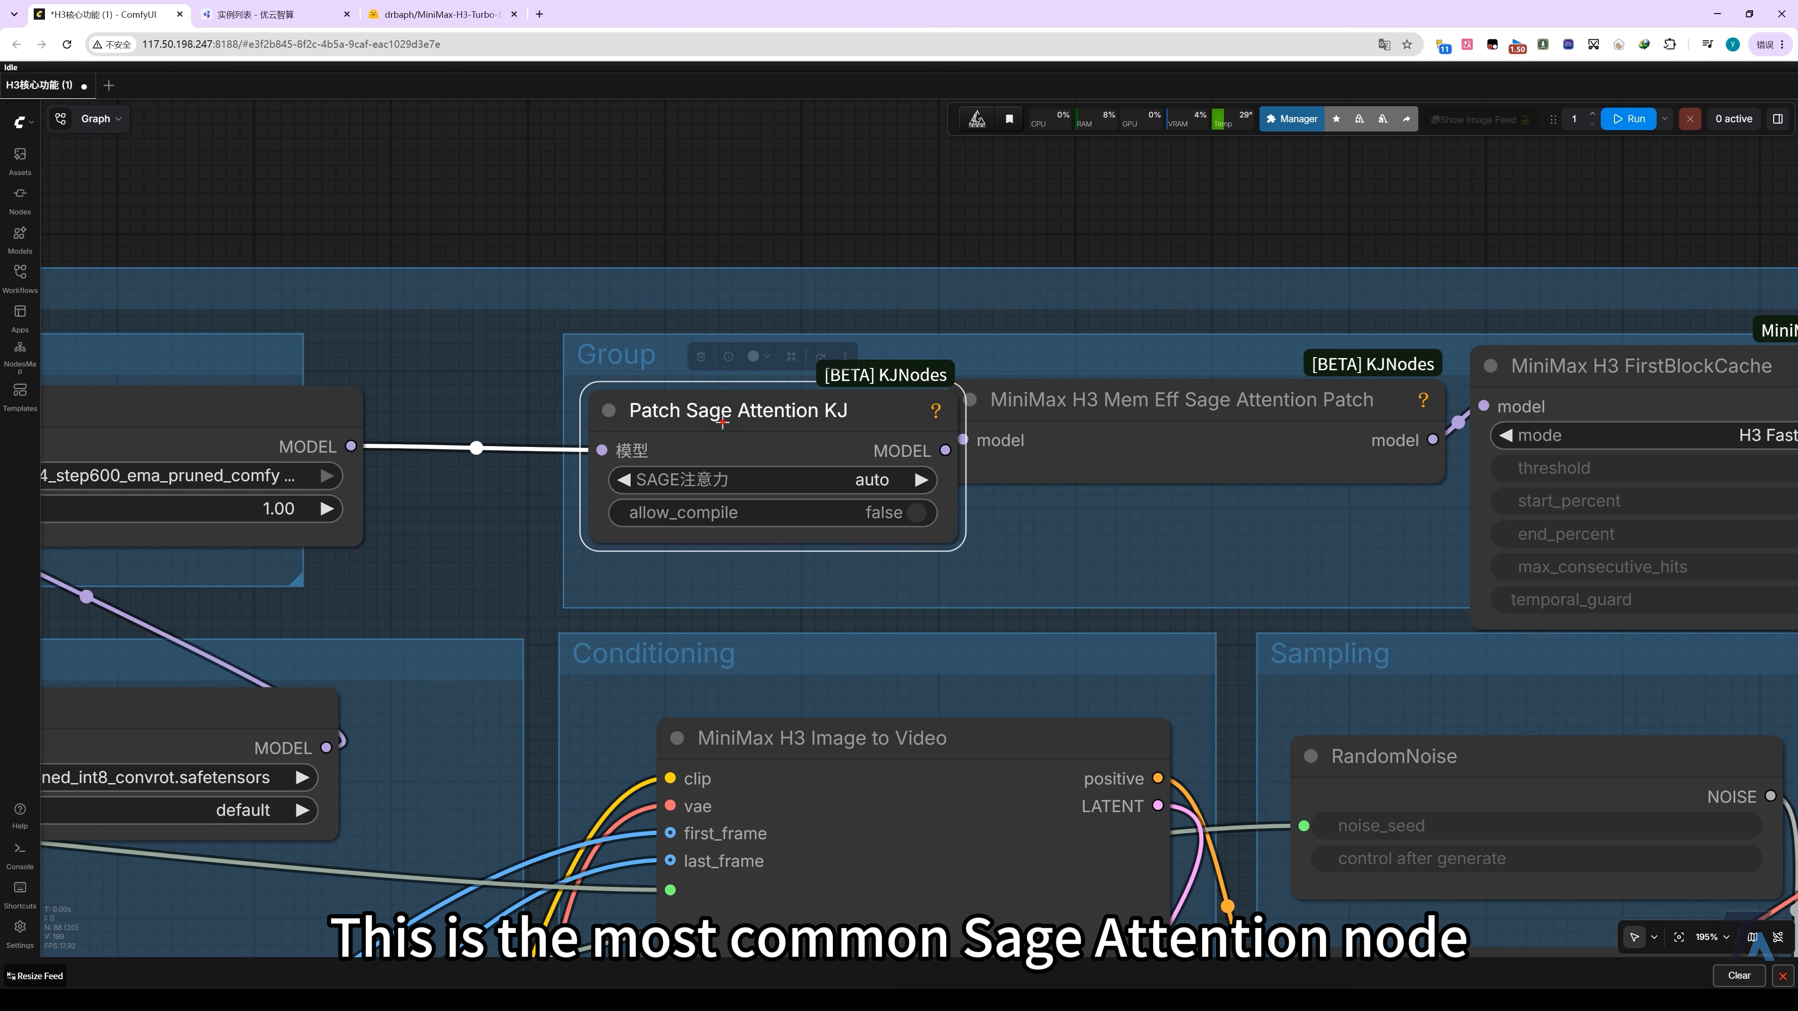
left_click_drag(730, 423, 746, 438)
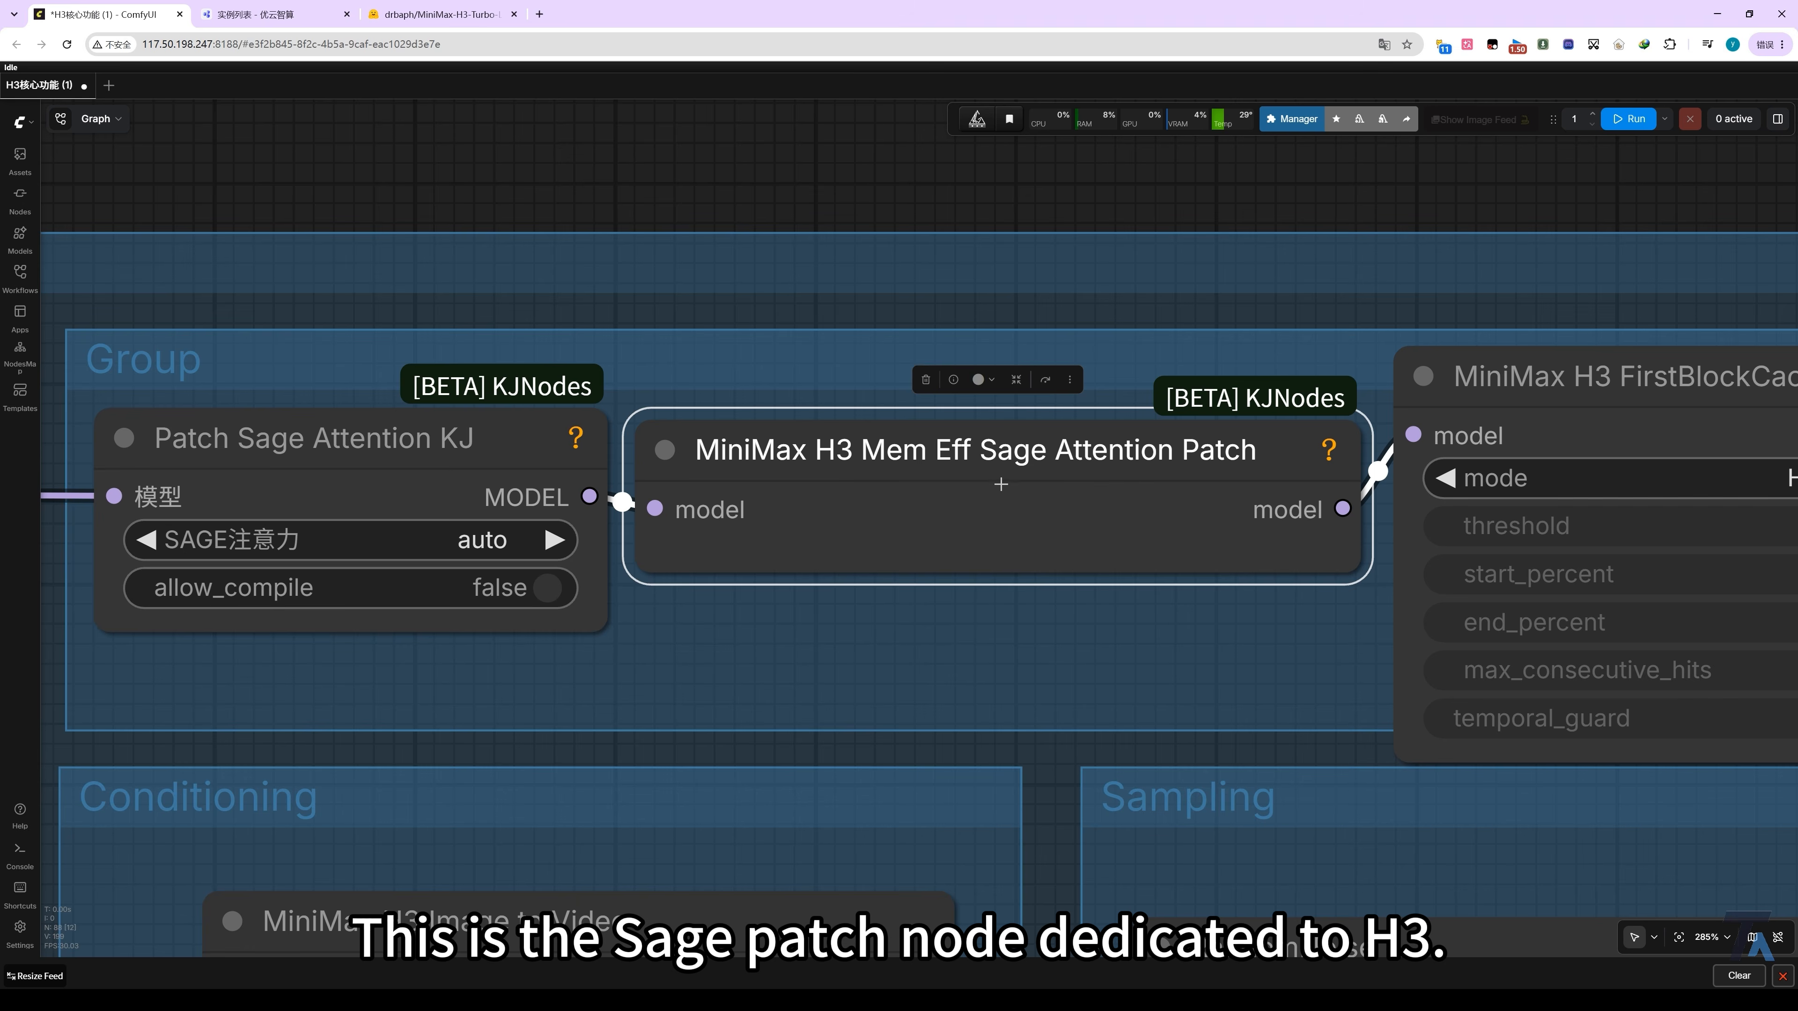
left_click_drag(451, 464, 485, 447)
scroll(485, 448, "down", 1)
Inspect the MiniMax H3 FirstBlockCache node and the expanded settings of the Patch Sol-Attn node.
left_click(837, 454)
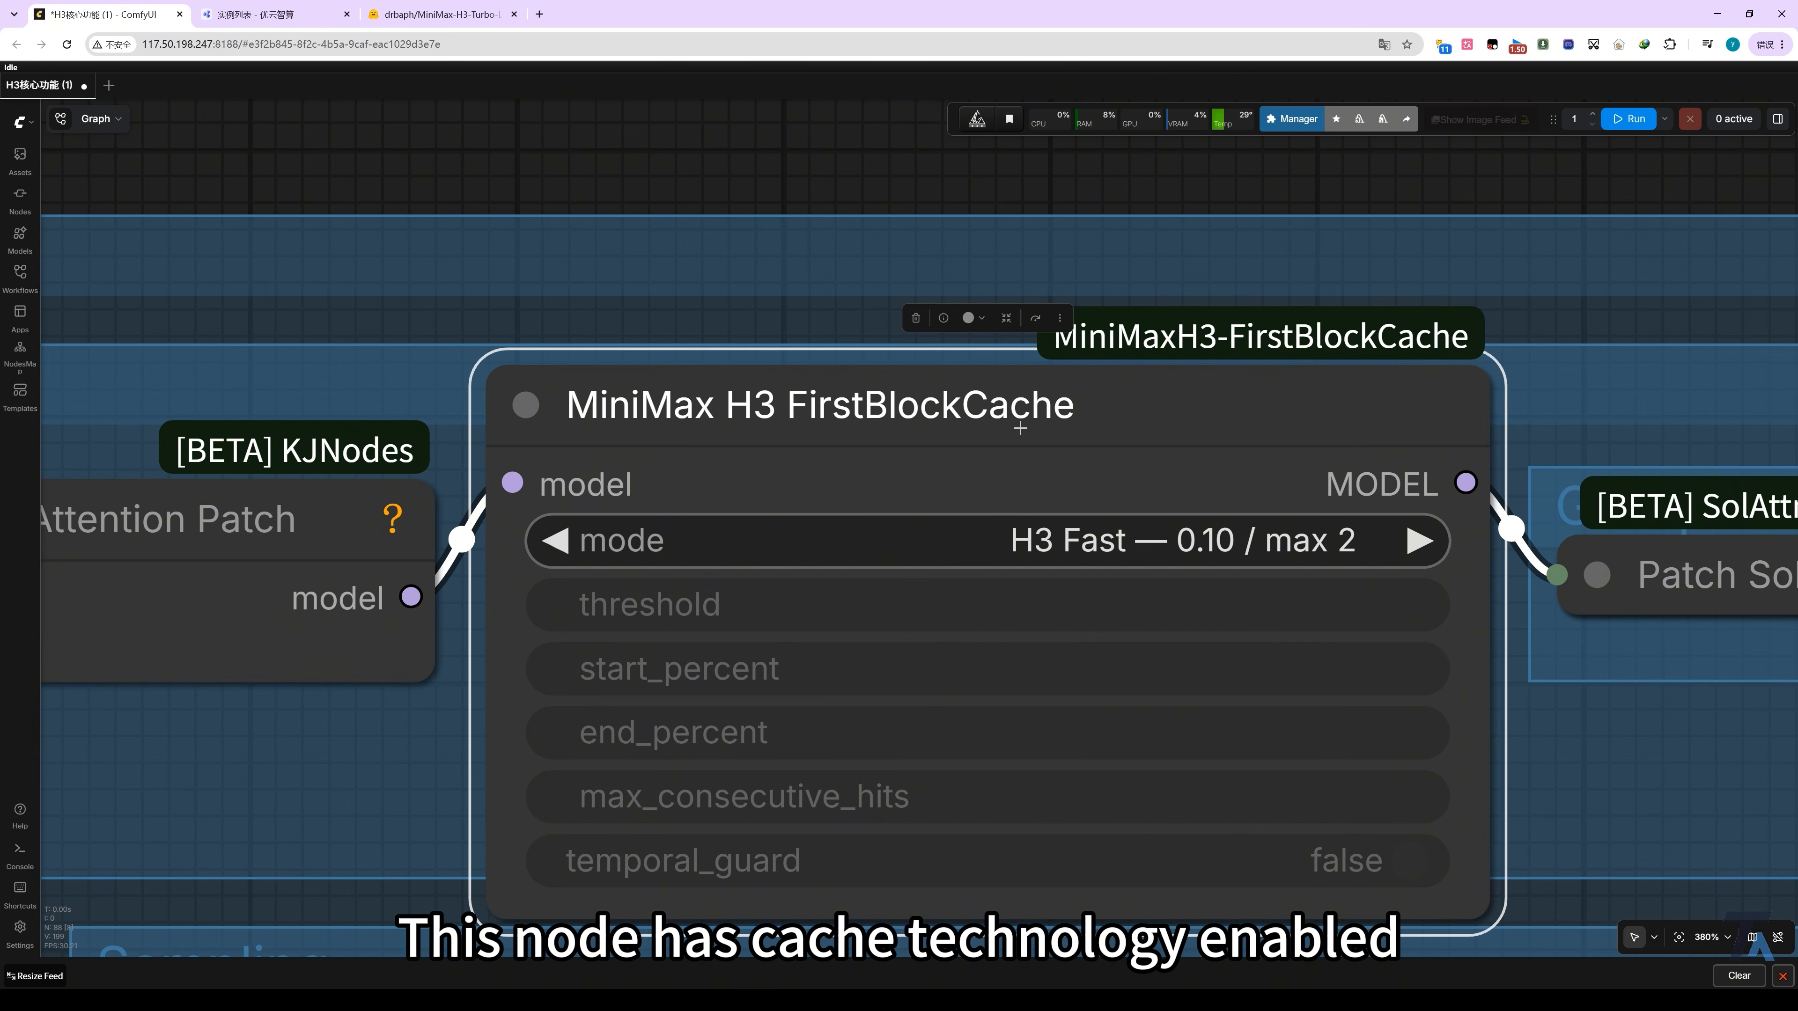
scroll(1061, 427, "down", 4)
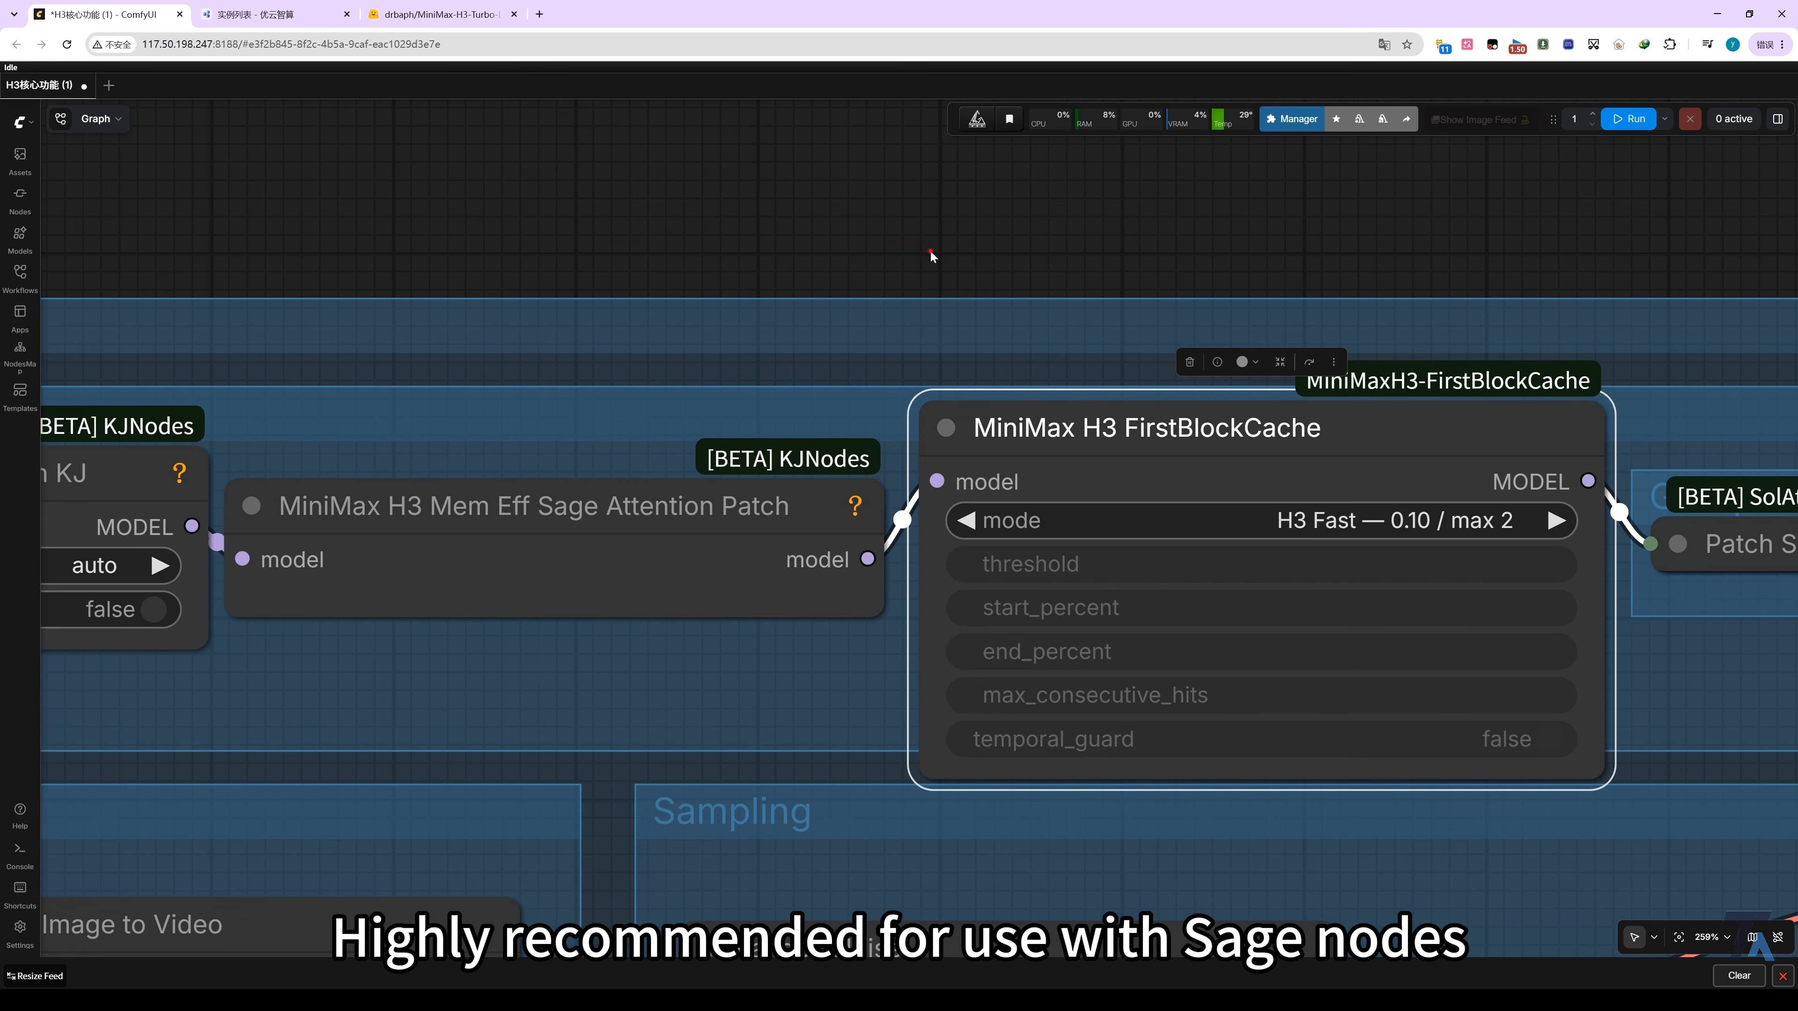
left_click_drag(931, 252, 1304, 245)
left_click(380, 490)
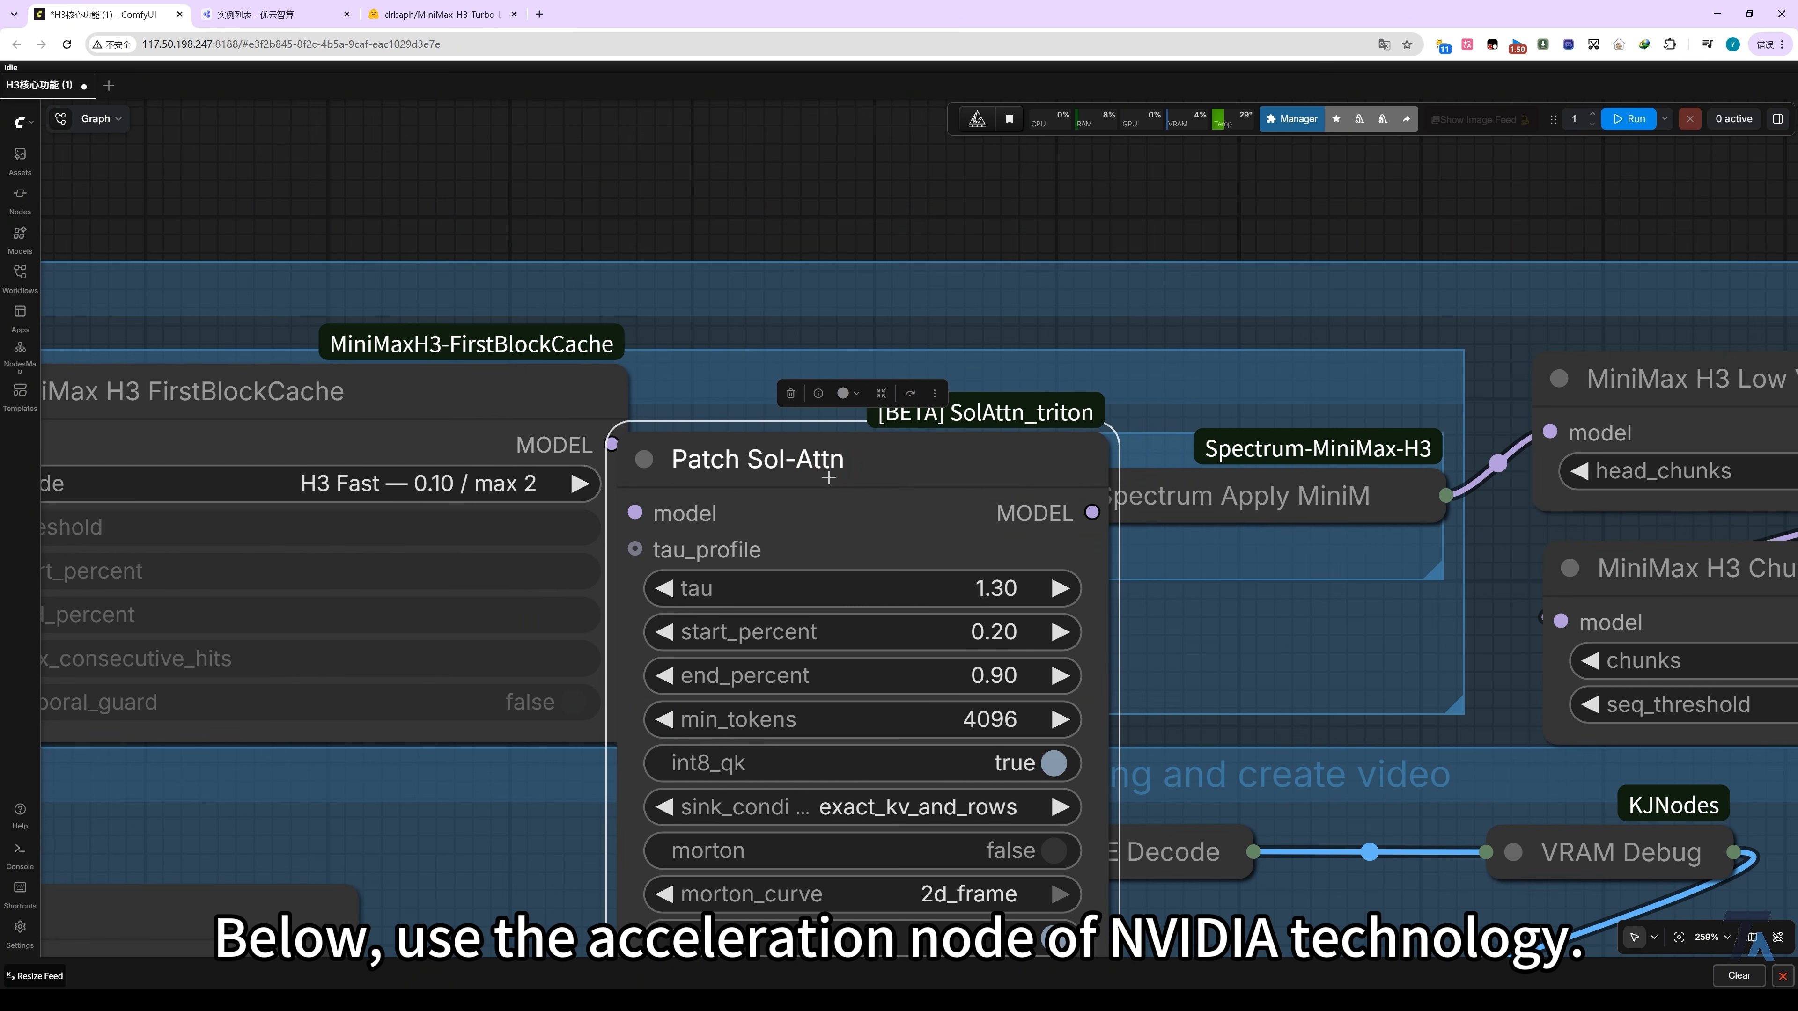
left_click_drag(823, 485, 817, 486)
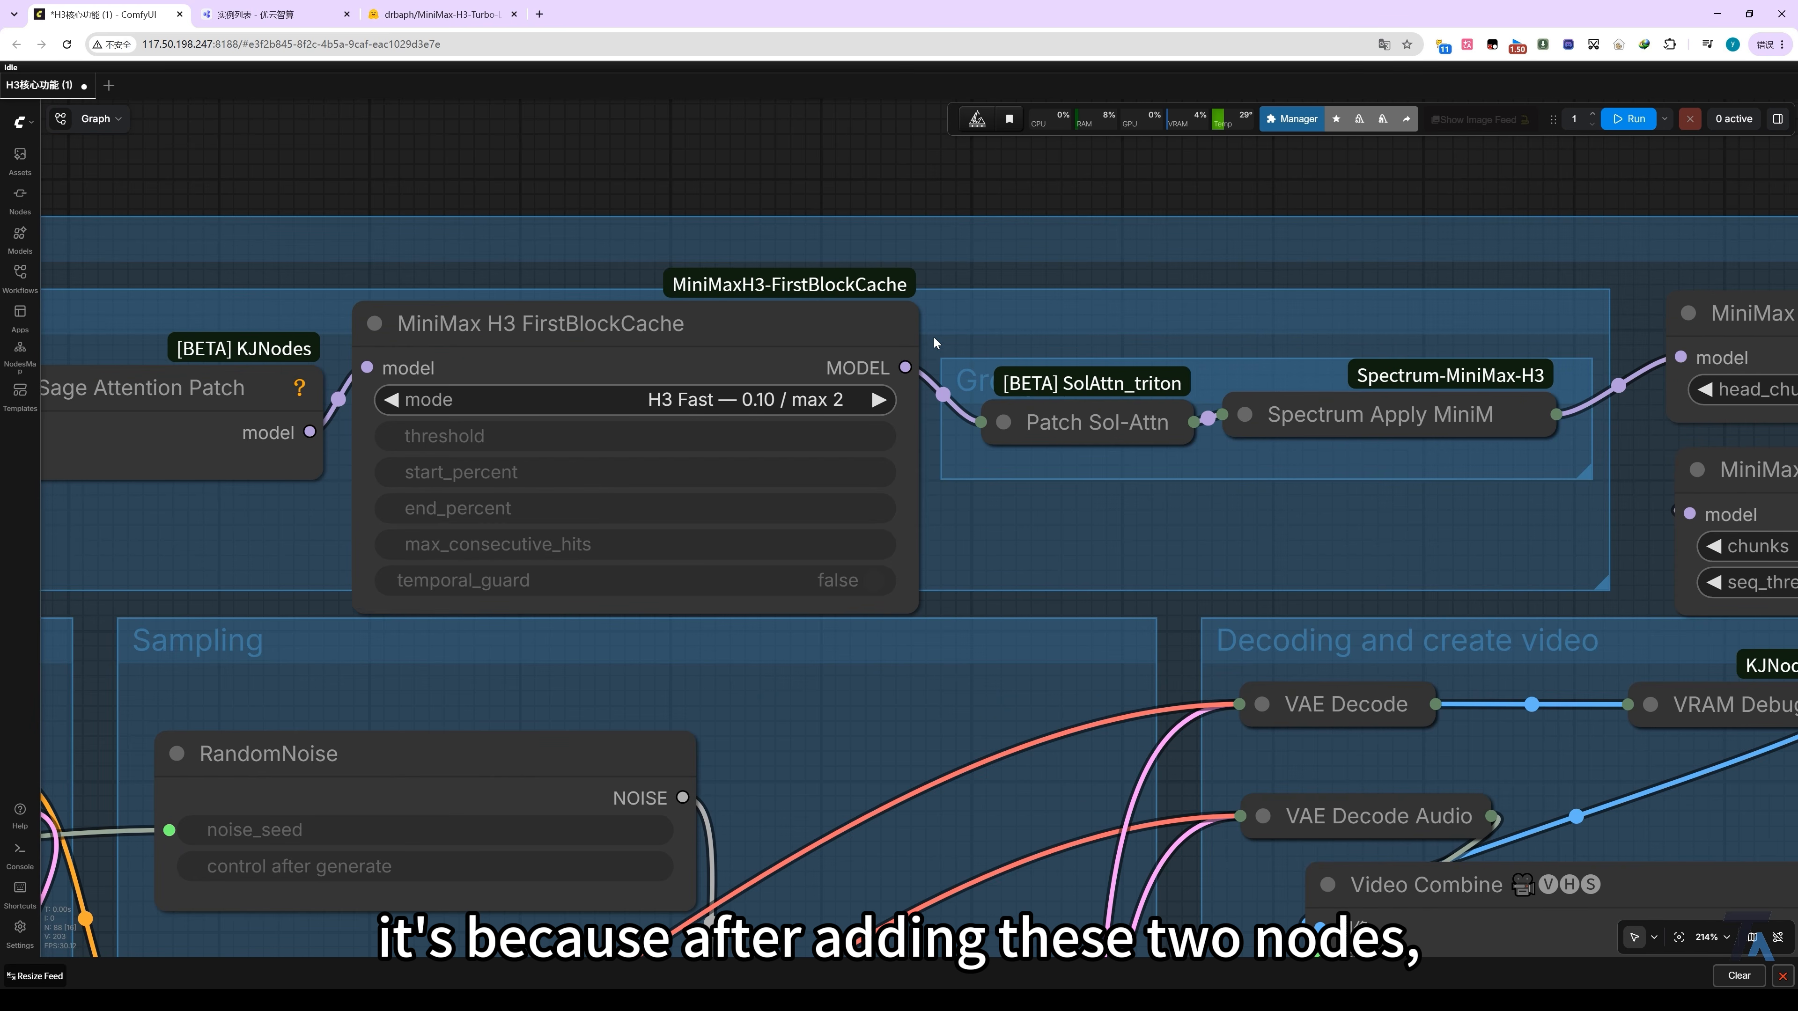
Try bypassing the Patch Sol-Attn and Spectrum Apply MiniM acceleration nodes together with their group.
left_click_drag(935, 344, 1521, 553)
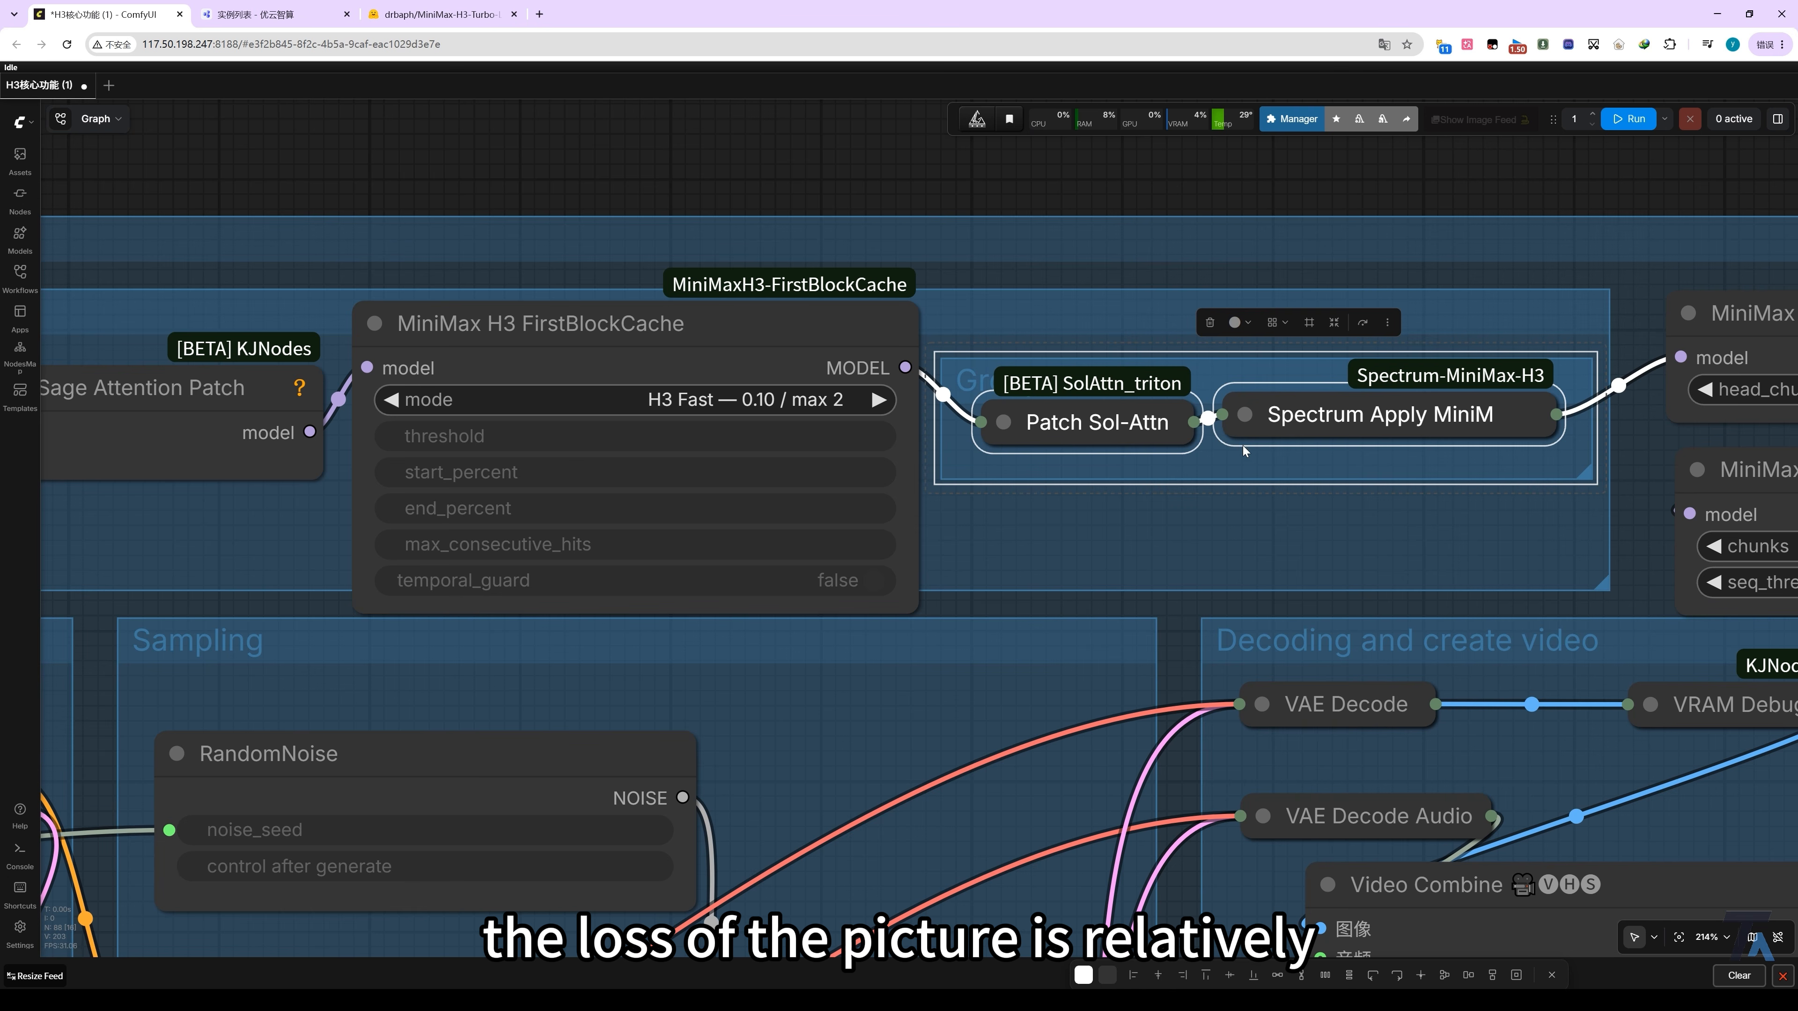
scroll(584, 446, "down", 4)
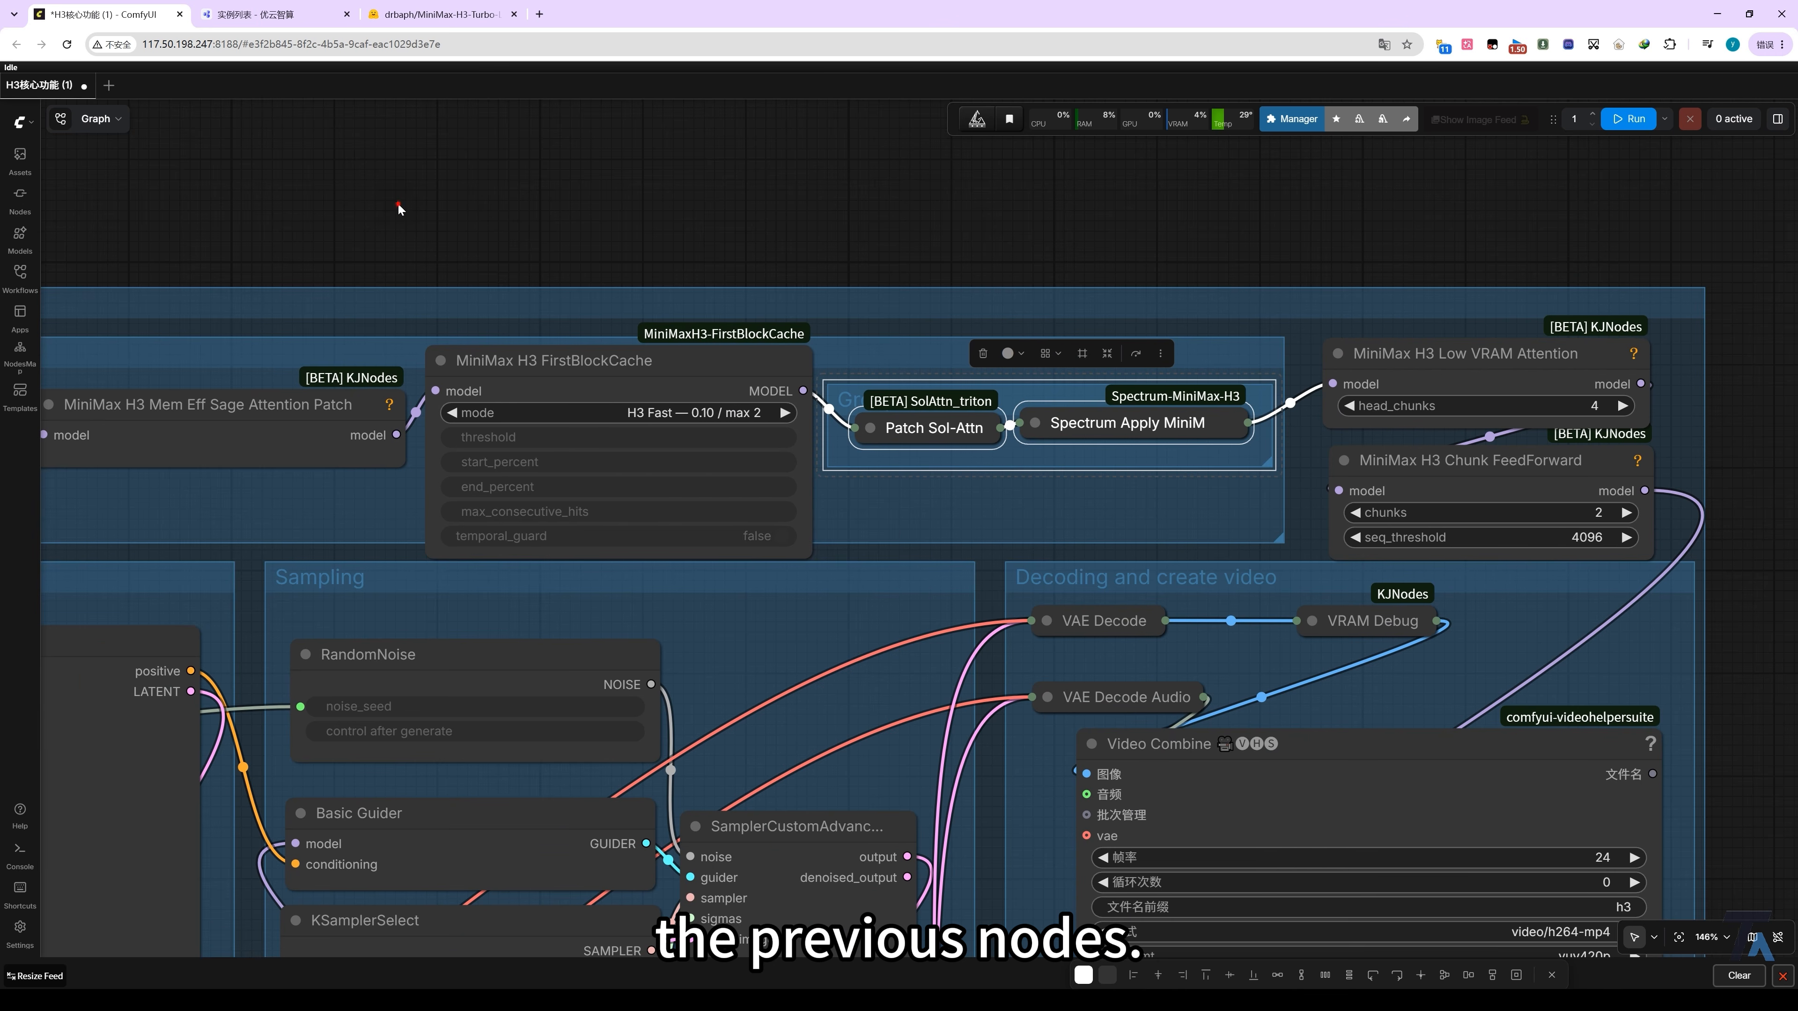
left_click_drag(401, 209, 503, 234)
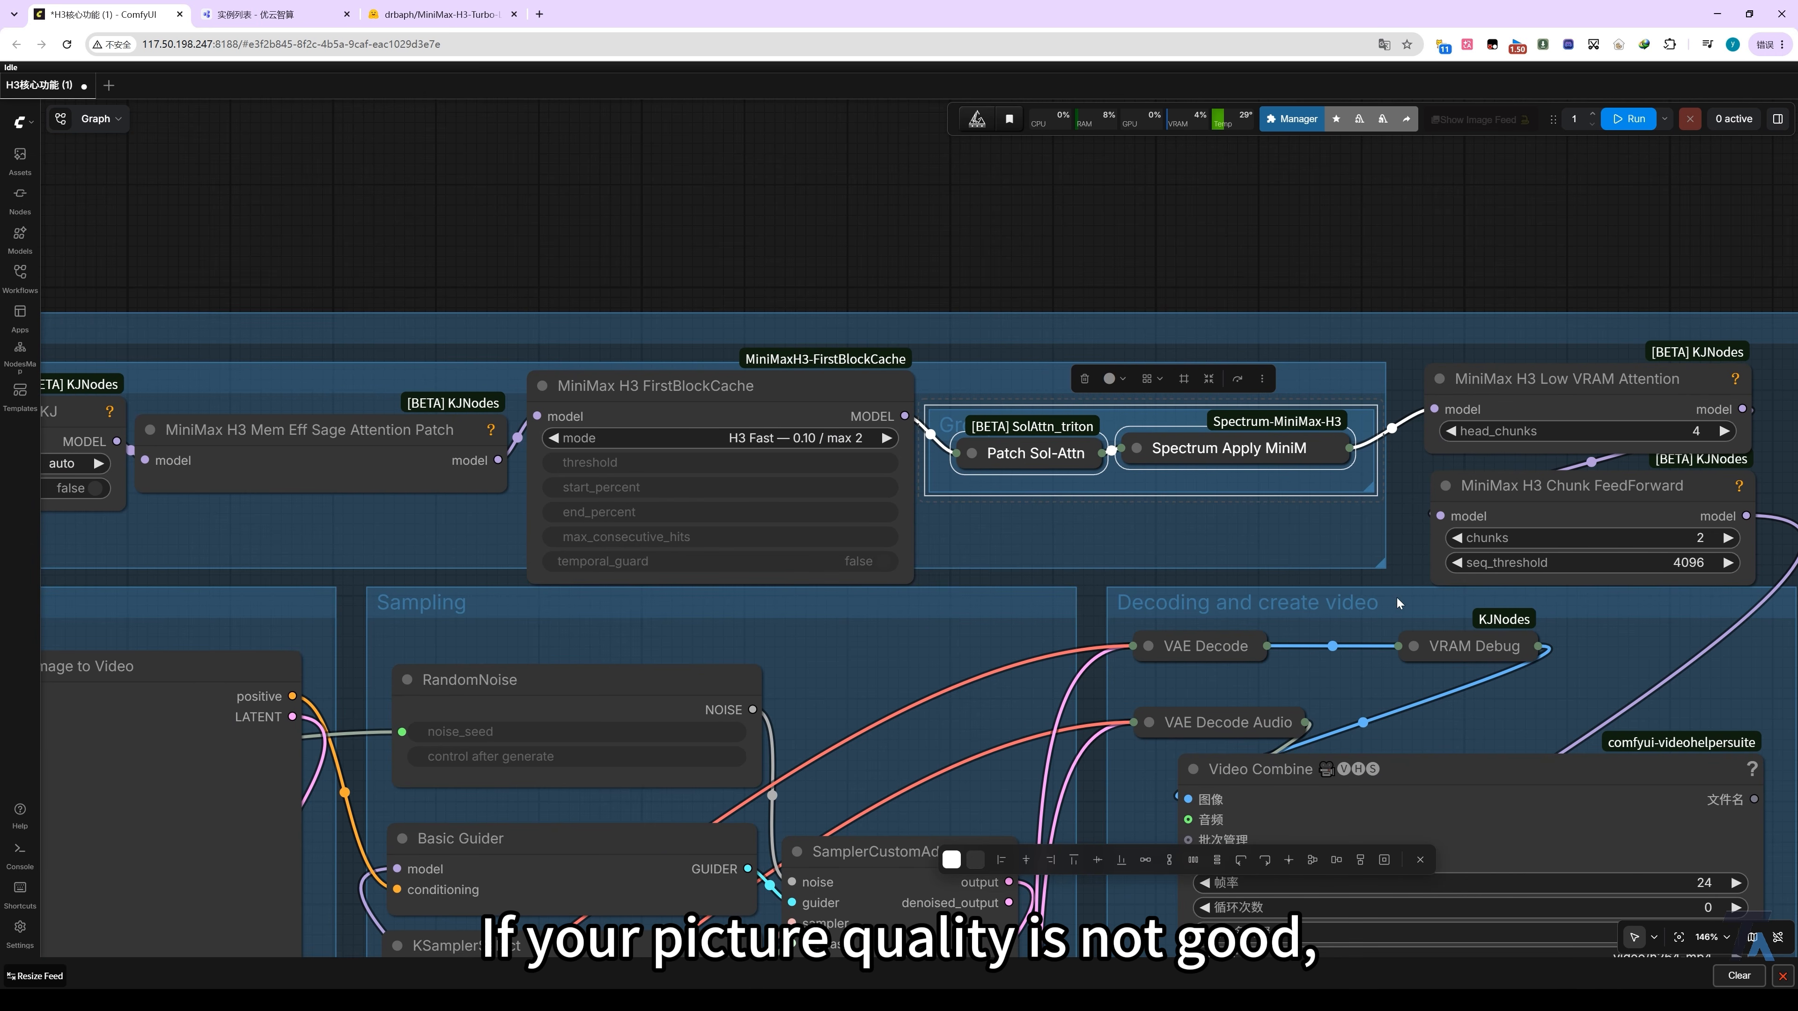
scroll(1395, 597, "down", 5)
scroll(1246, 503, "up", 8)
key("ctrl+b")
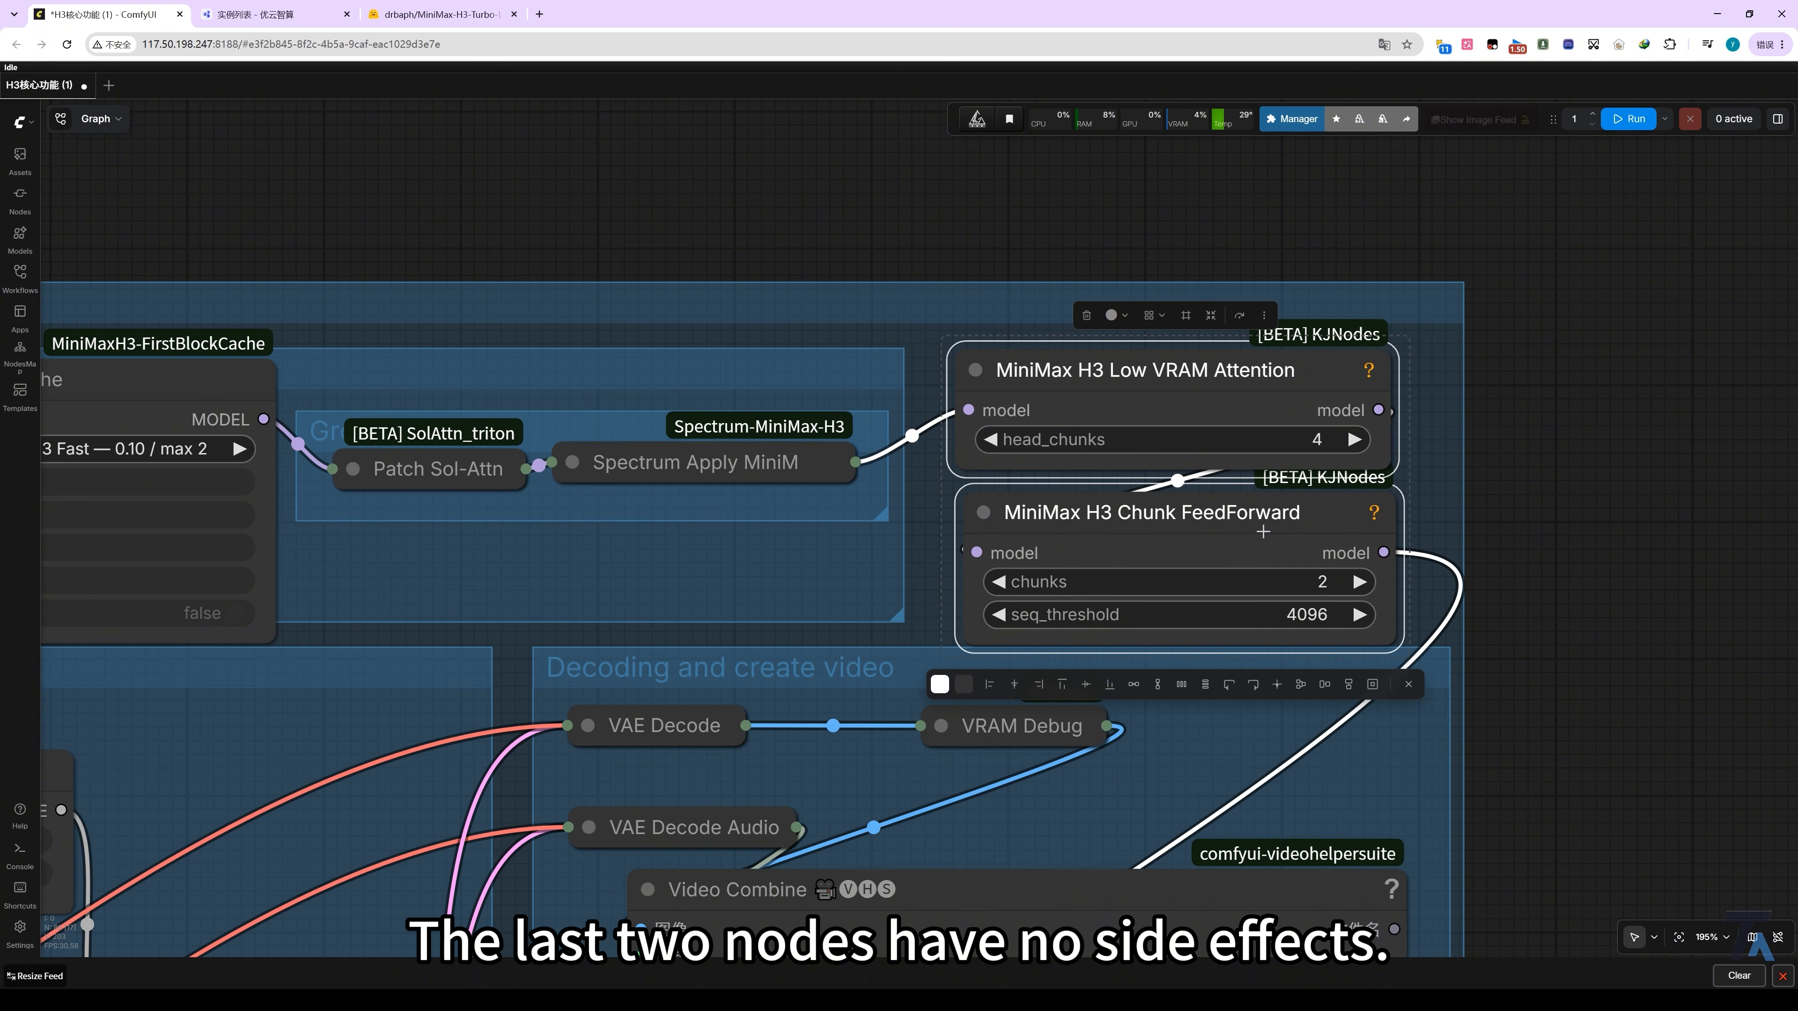
Look over the low-VRAM attention and chunking nodes, and read the CR Text prompt alongside the Float (duration) node.
left_click_drag(1235, 532, 1216, 517)
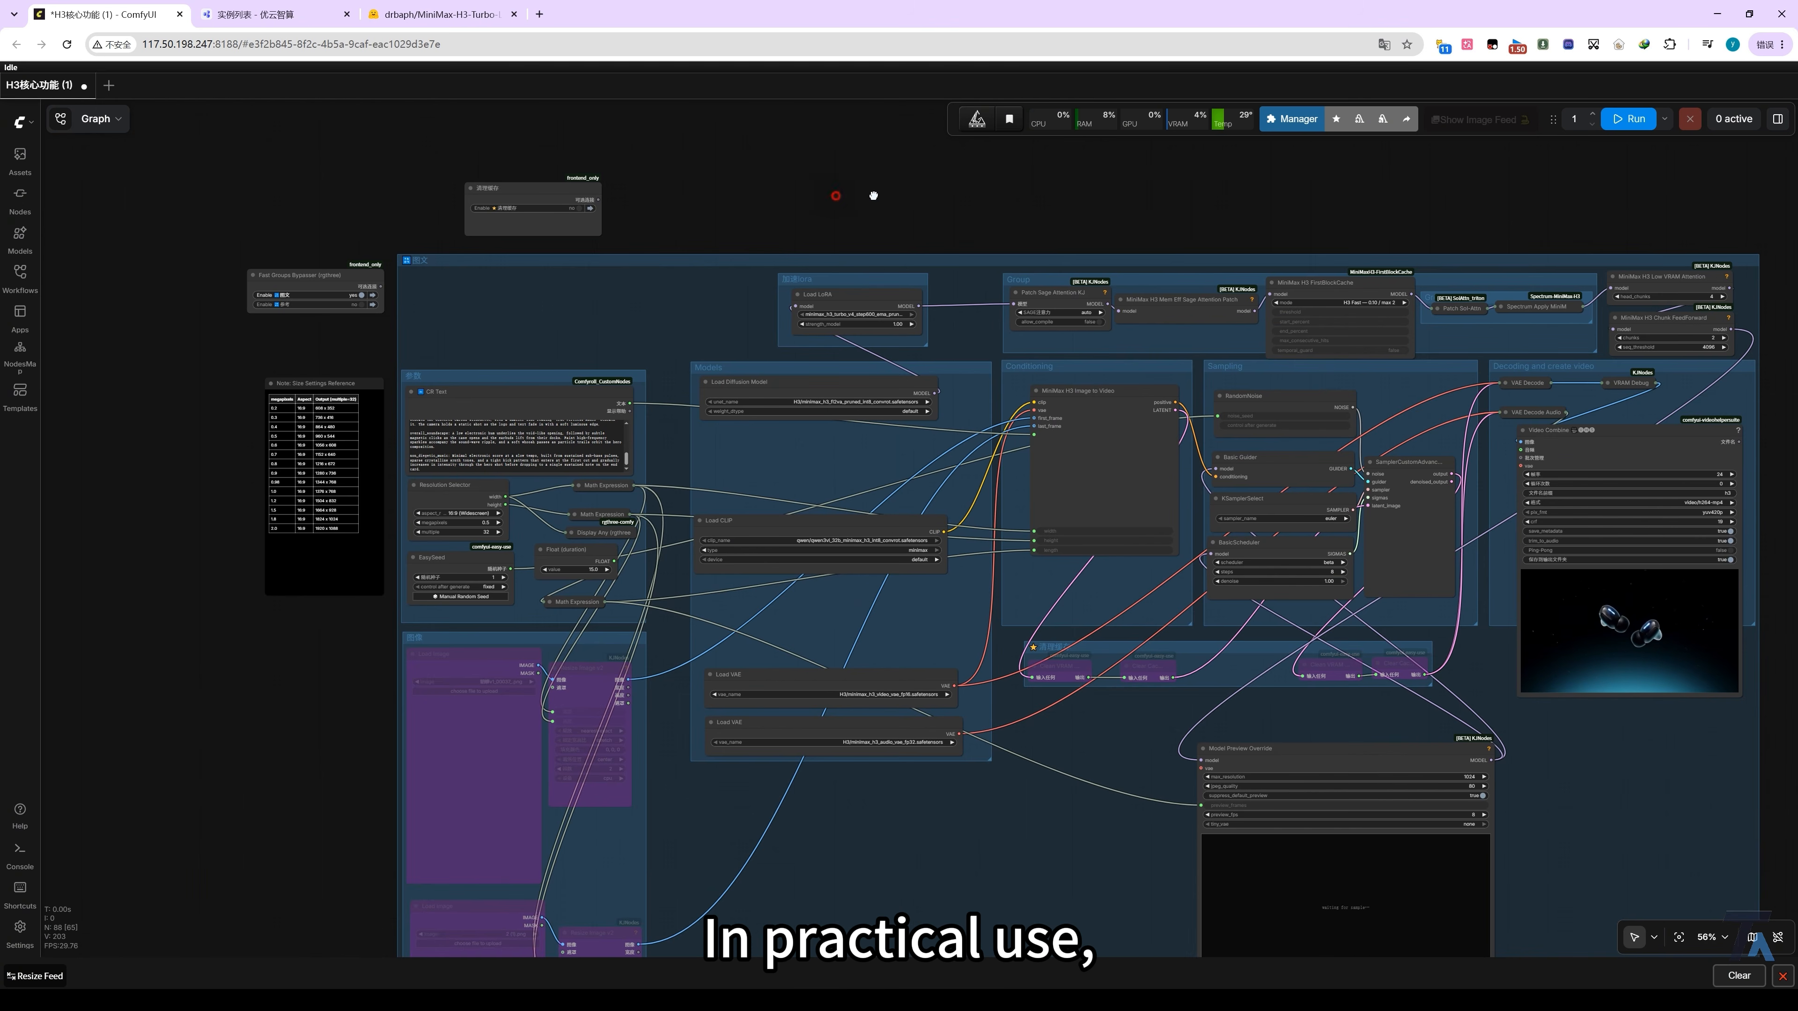
scroll(648, 359, "up", 3)
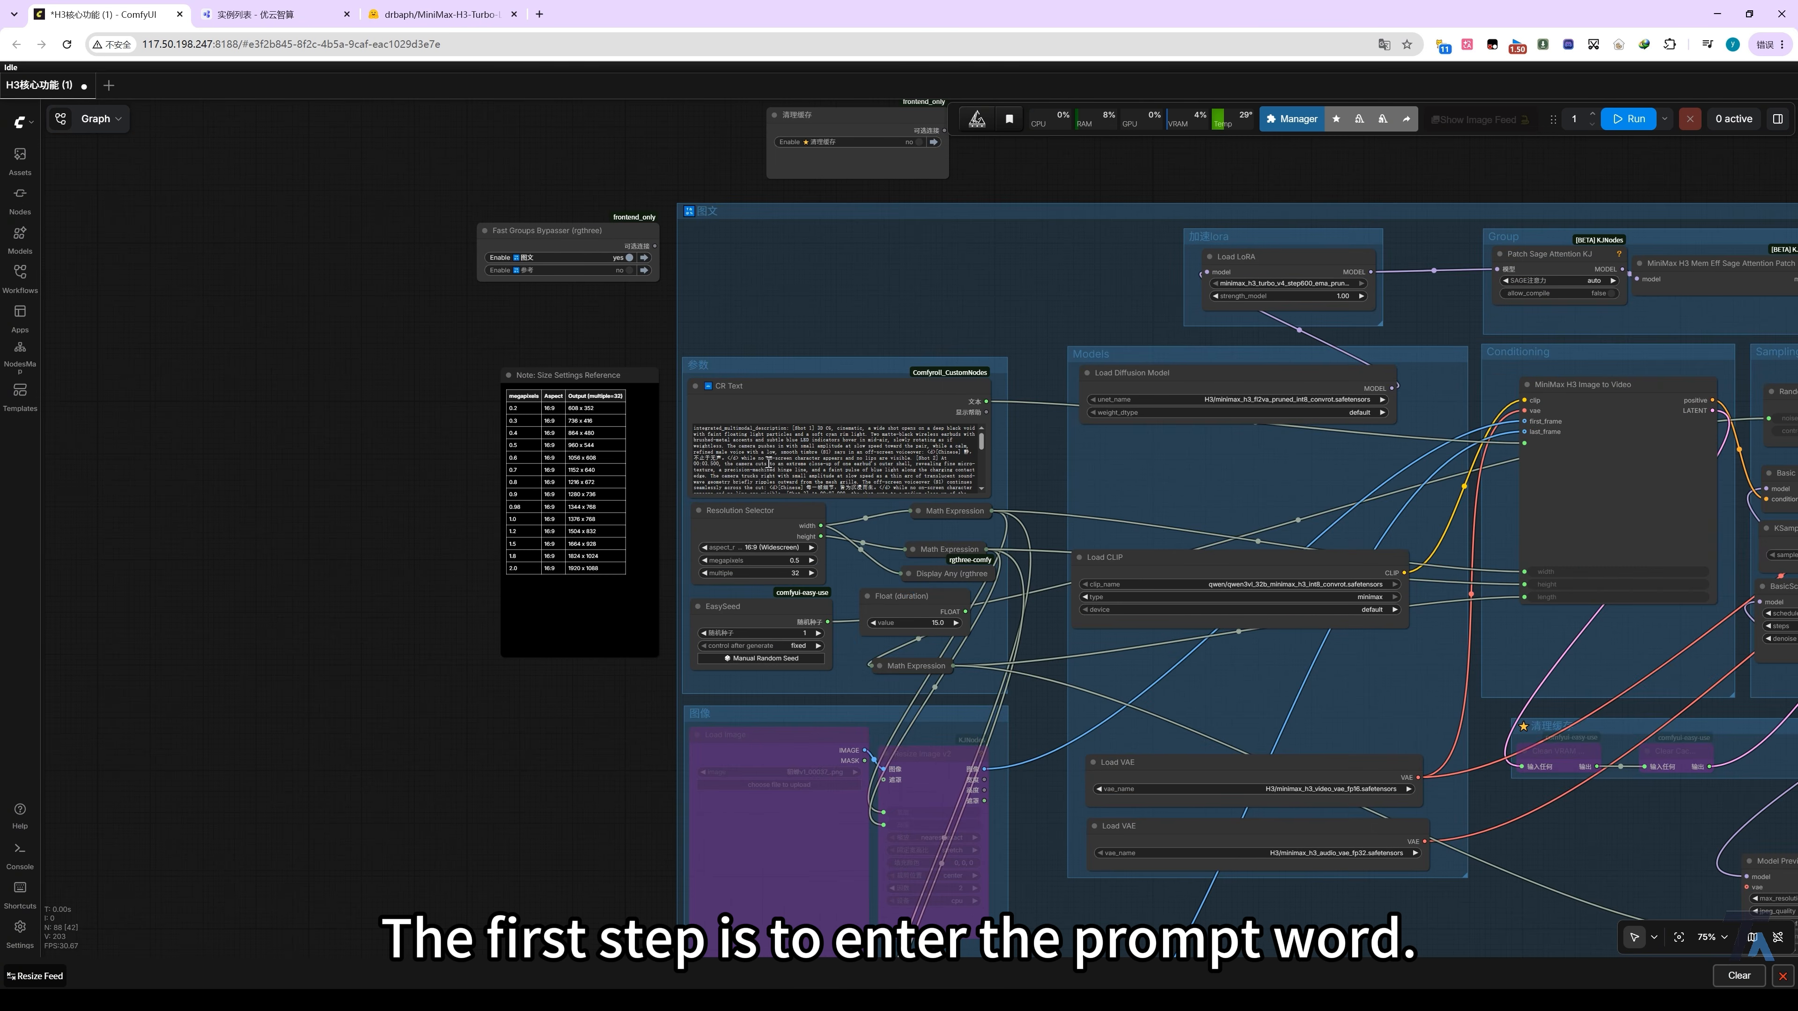
scroll(647, 360, "up", 3)
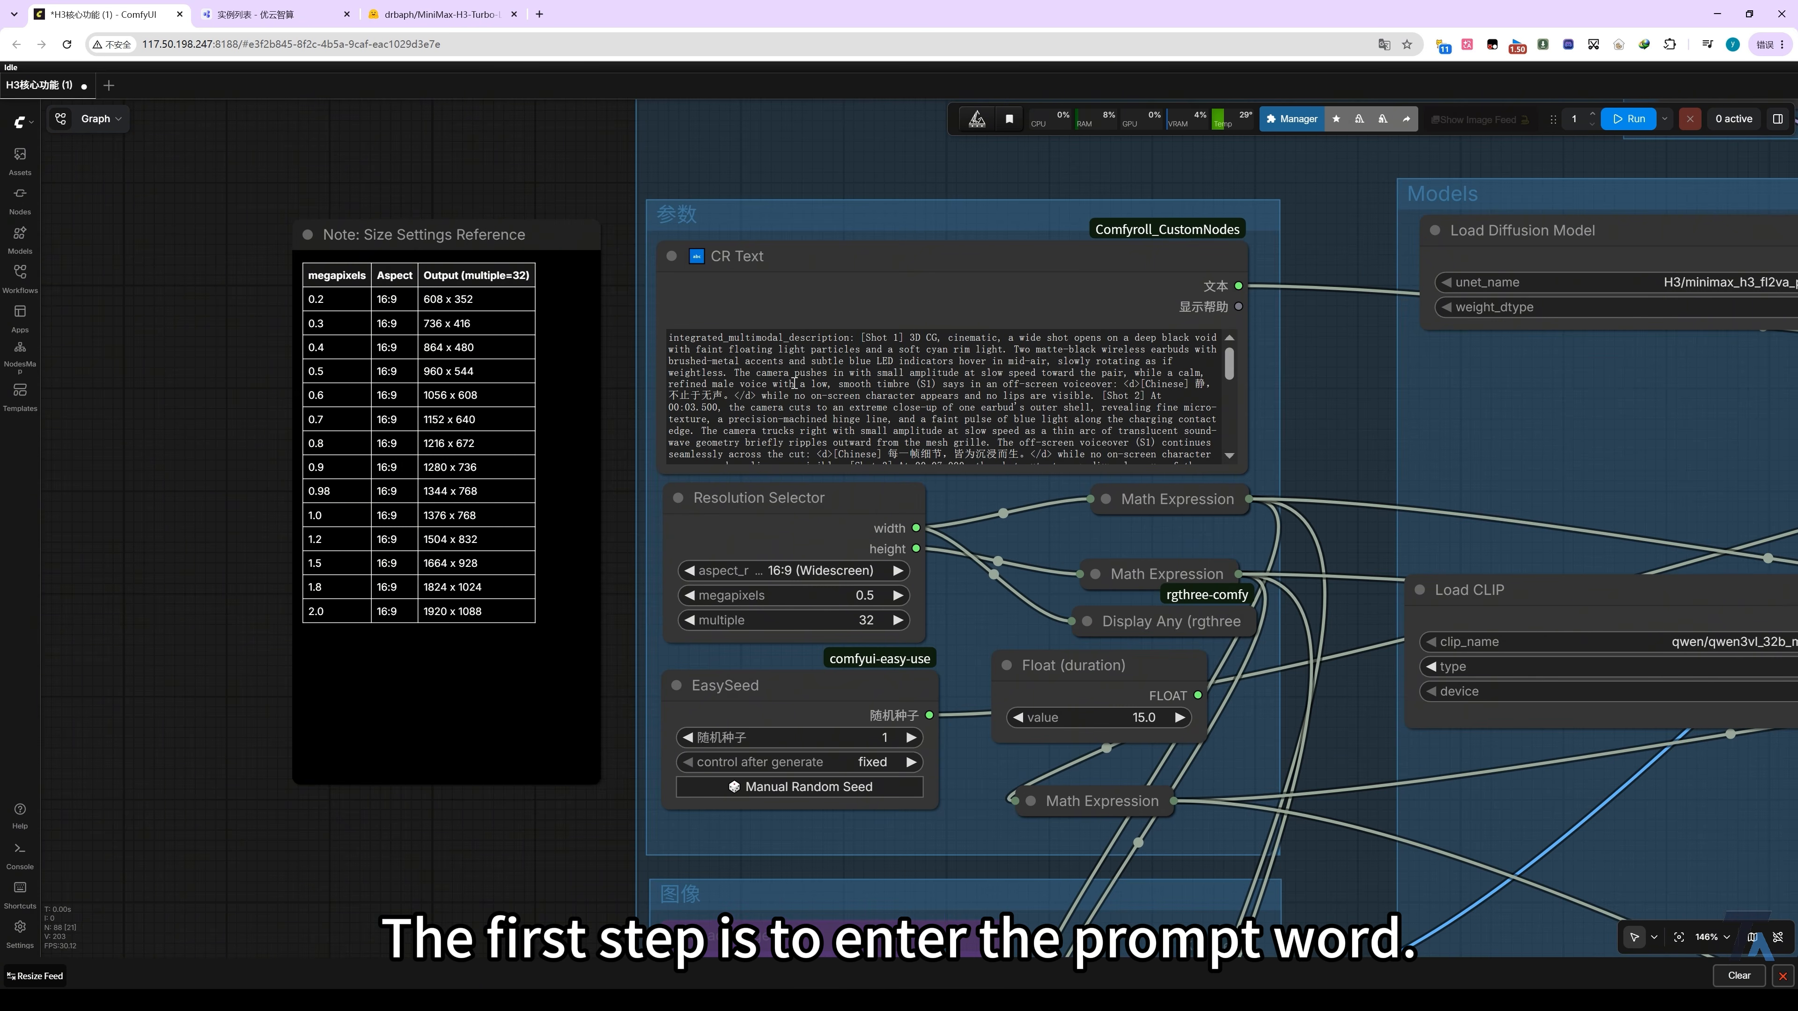
scroll(870, 415, "down", 3)
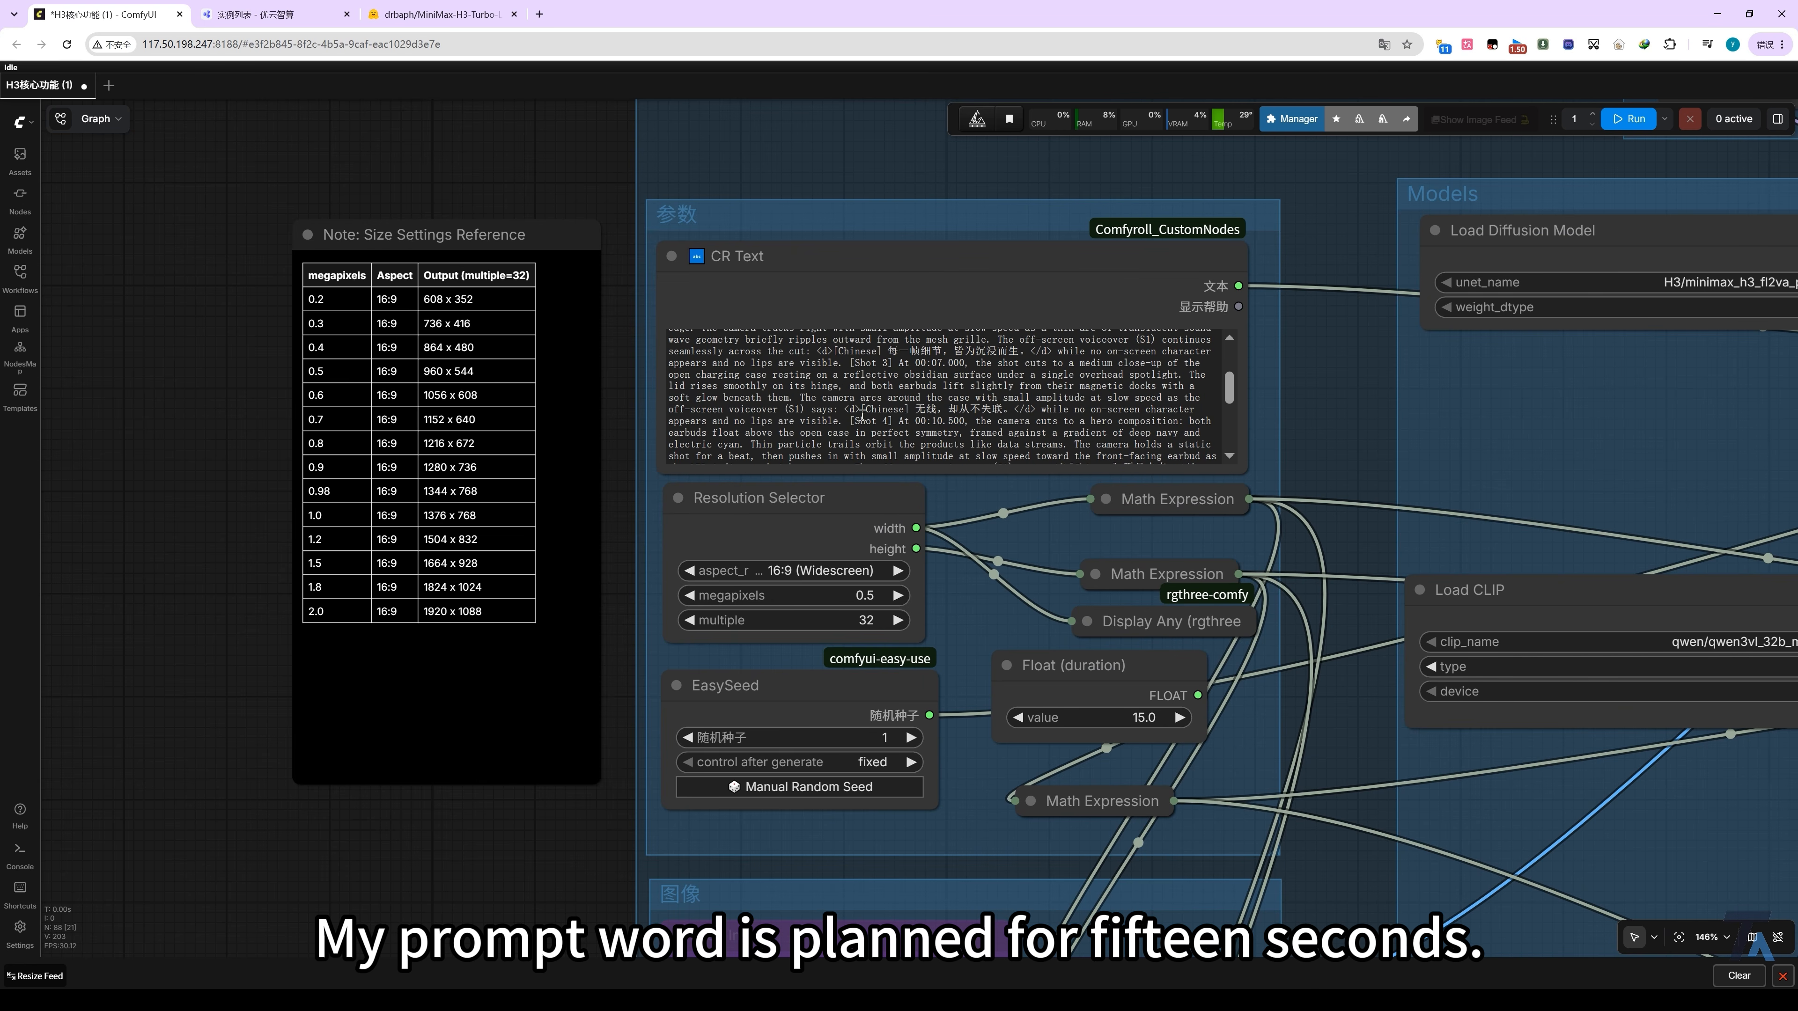
scroll(845, 425, "down", 3)
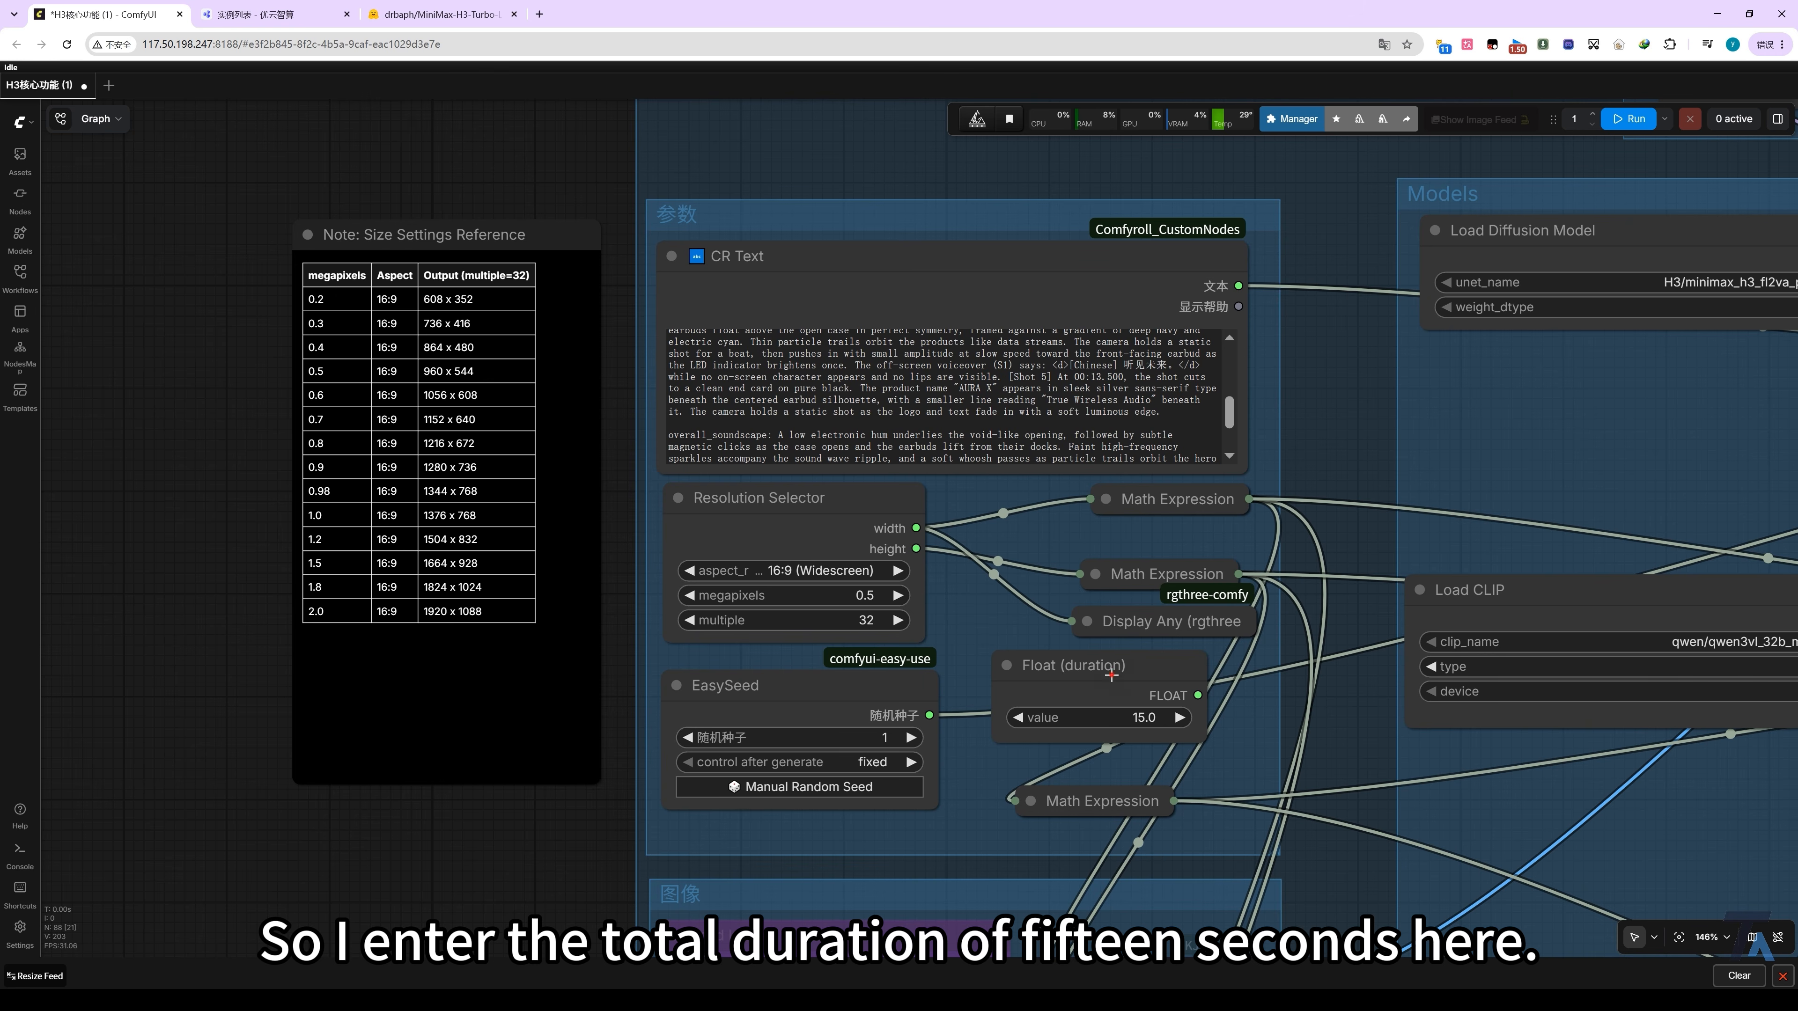
left_click_drag(1118, 682, 1131, 696)
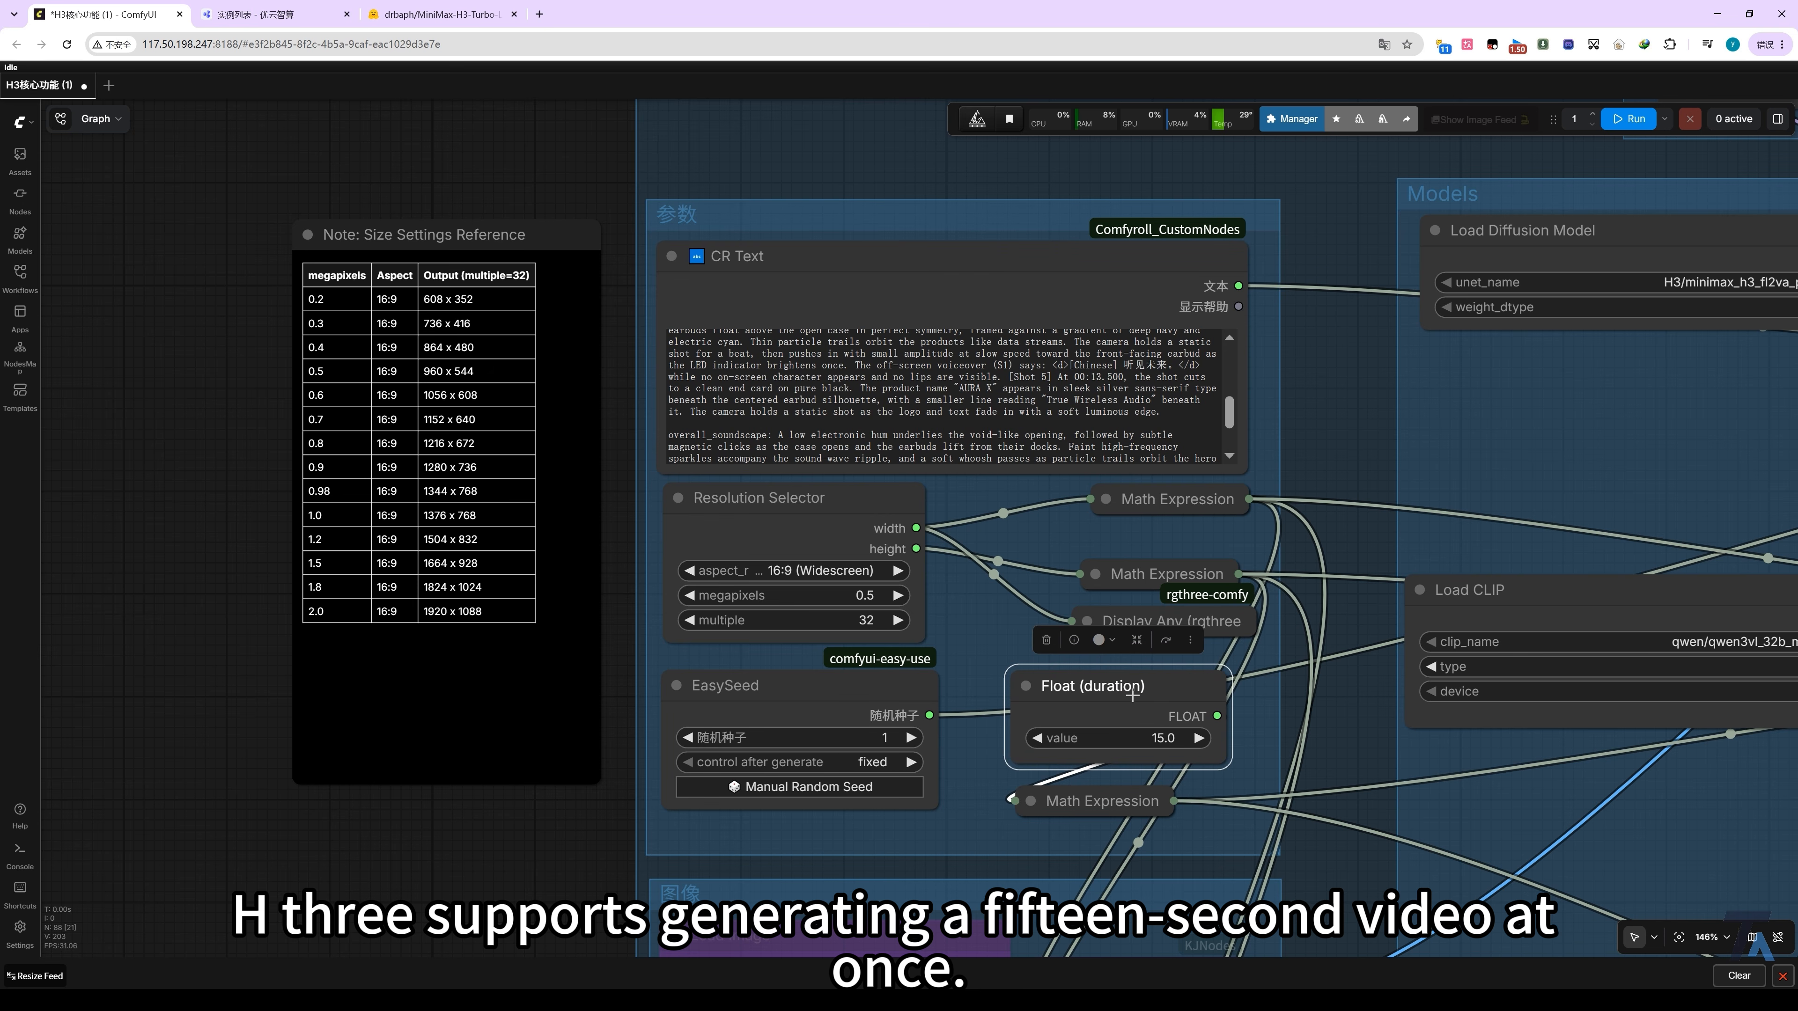
Inspect the Resolution Selector's aspect ratio, megapixels and multiple, and compare them with the Size Settings Reference note.
left_click(814, 538)
scroll(824, 559, "up", 3)
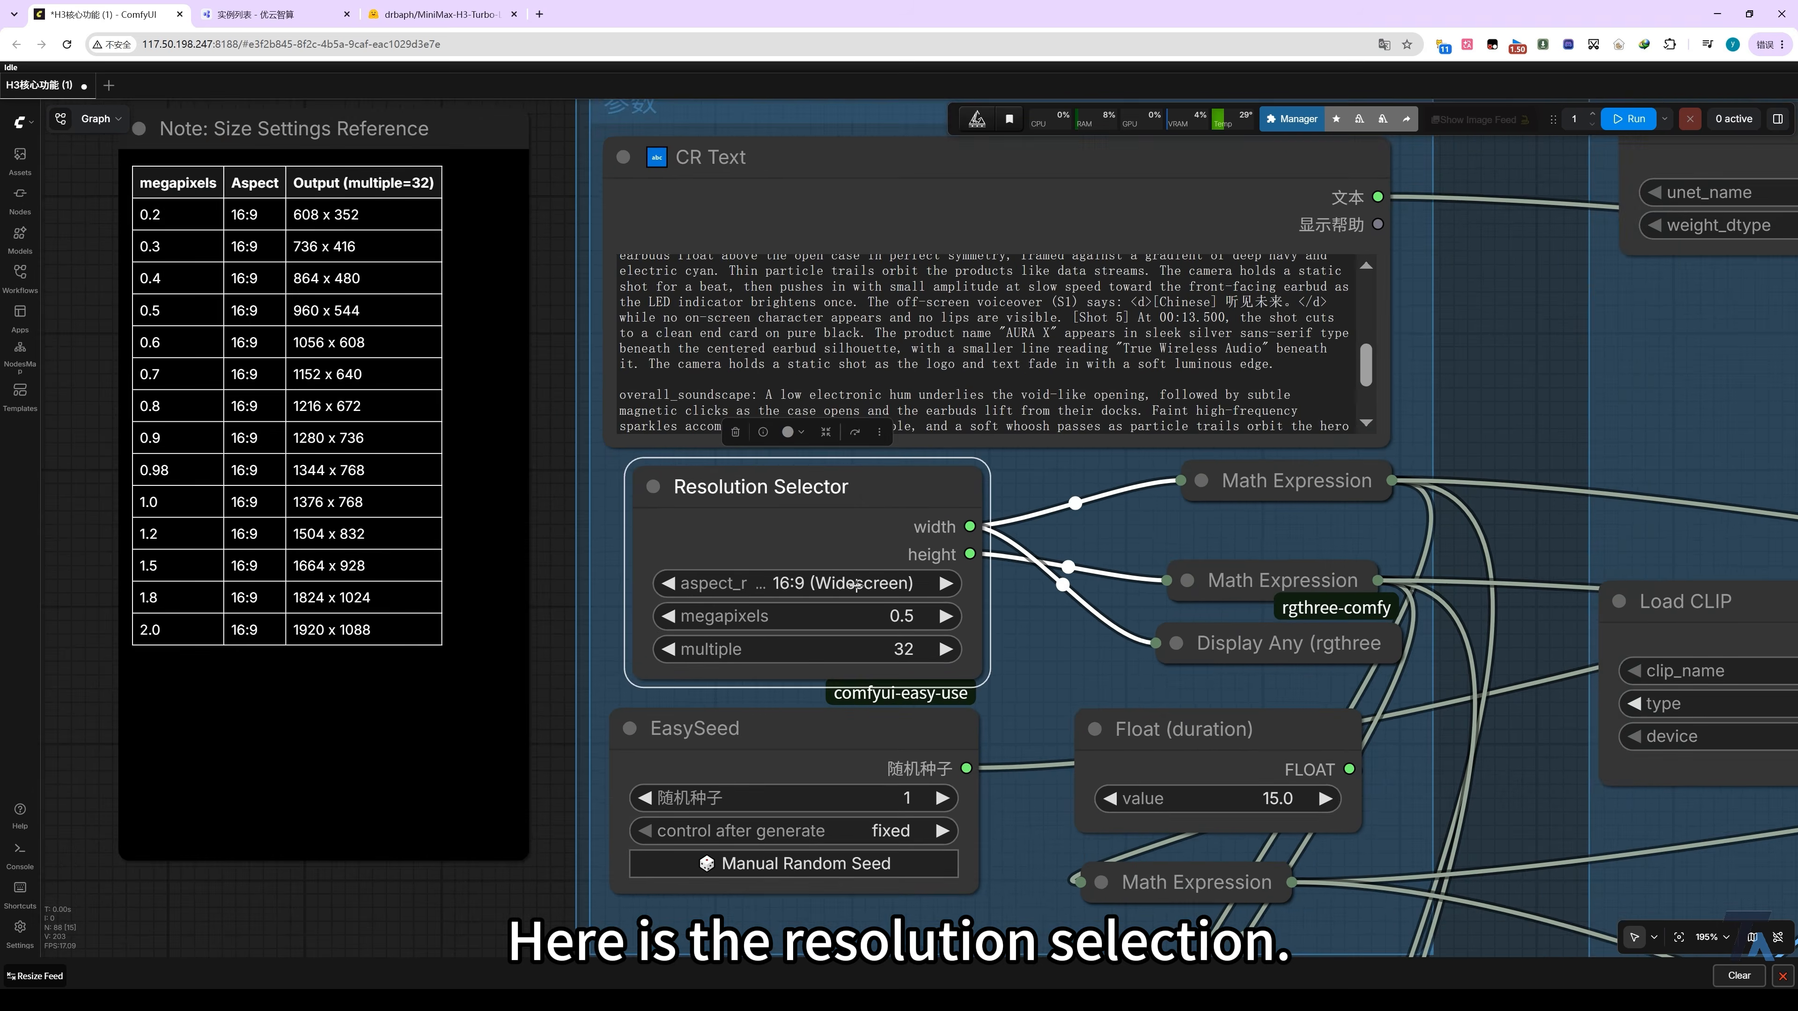
scroll(856, 584, "up", 2)
left_click(859, 591)
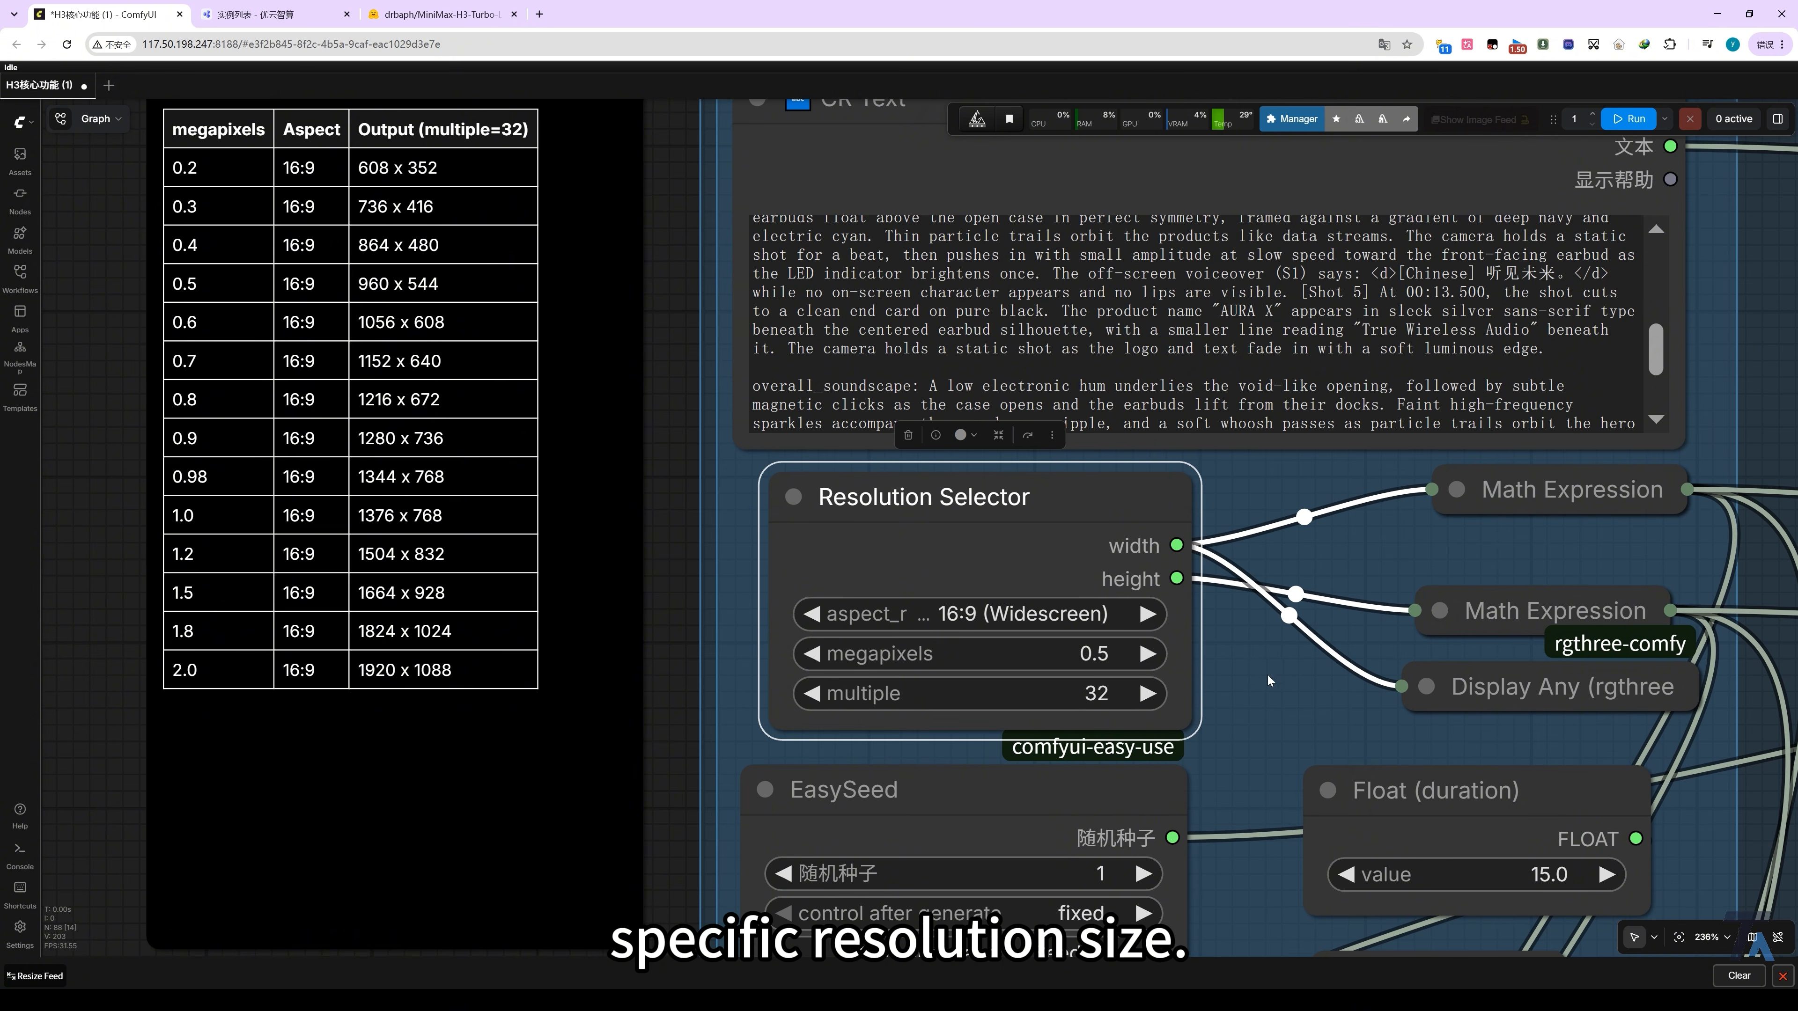
scroll(1267, 678, "down", 3)
left_click_drag(377, 438, 441, 488)
scroll(493, 378, "up", 4)
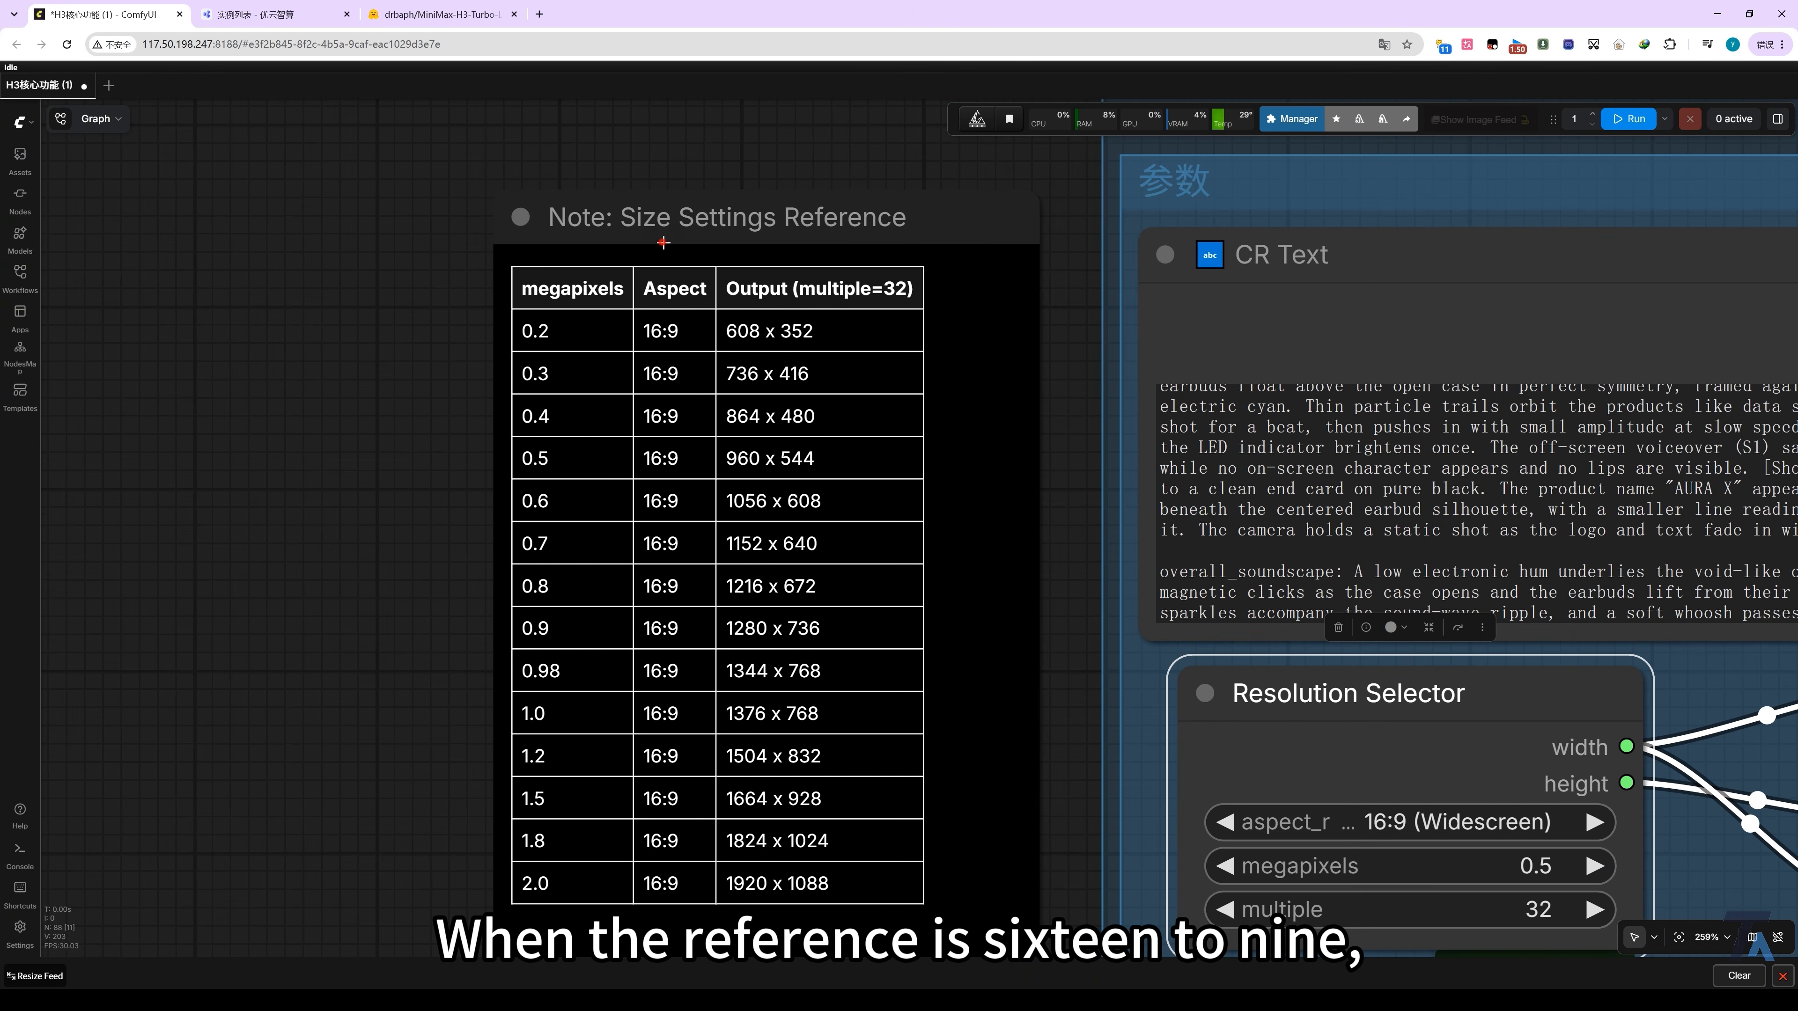
left_click_drag(663, 242, 668, 268)
left_click_drag(979, 641, 920, 574)
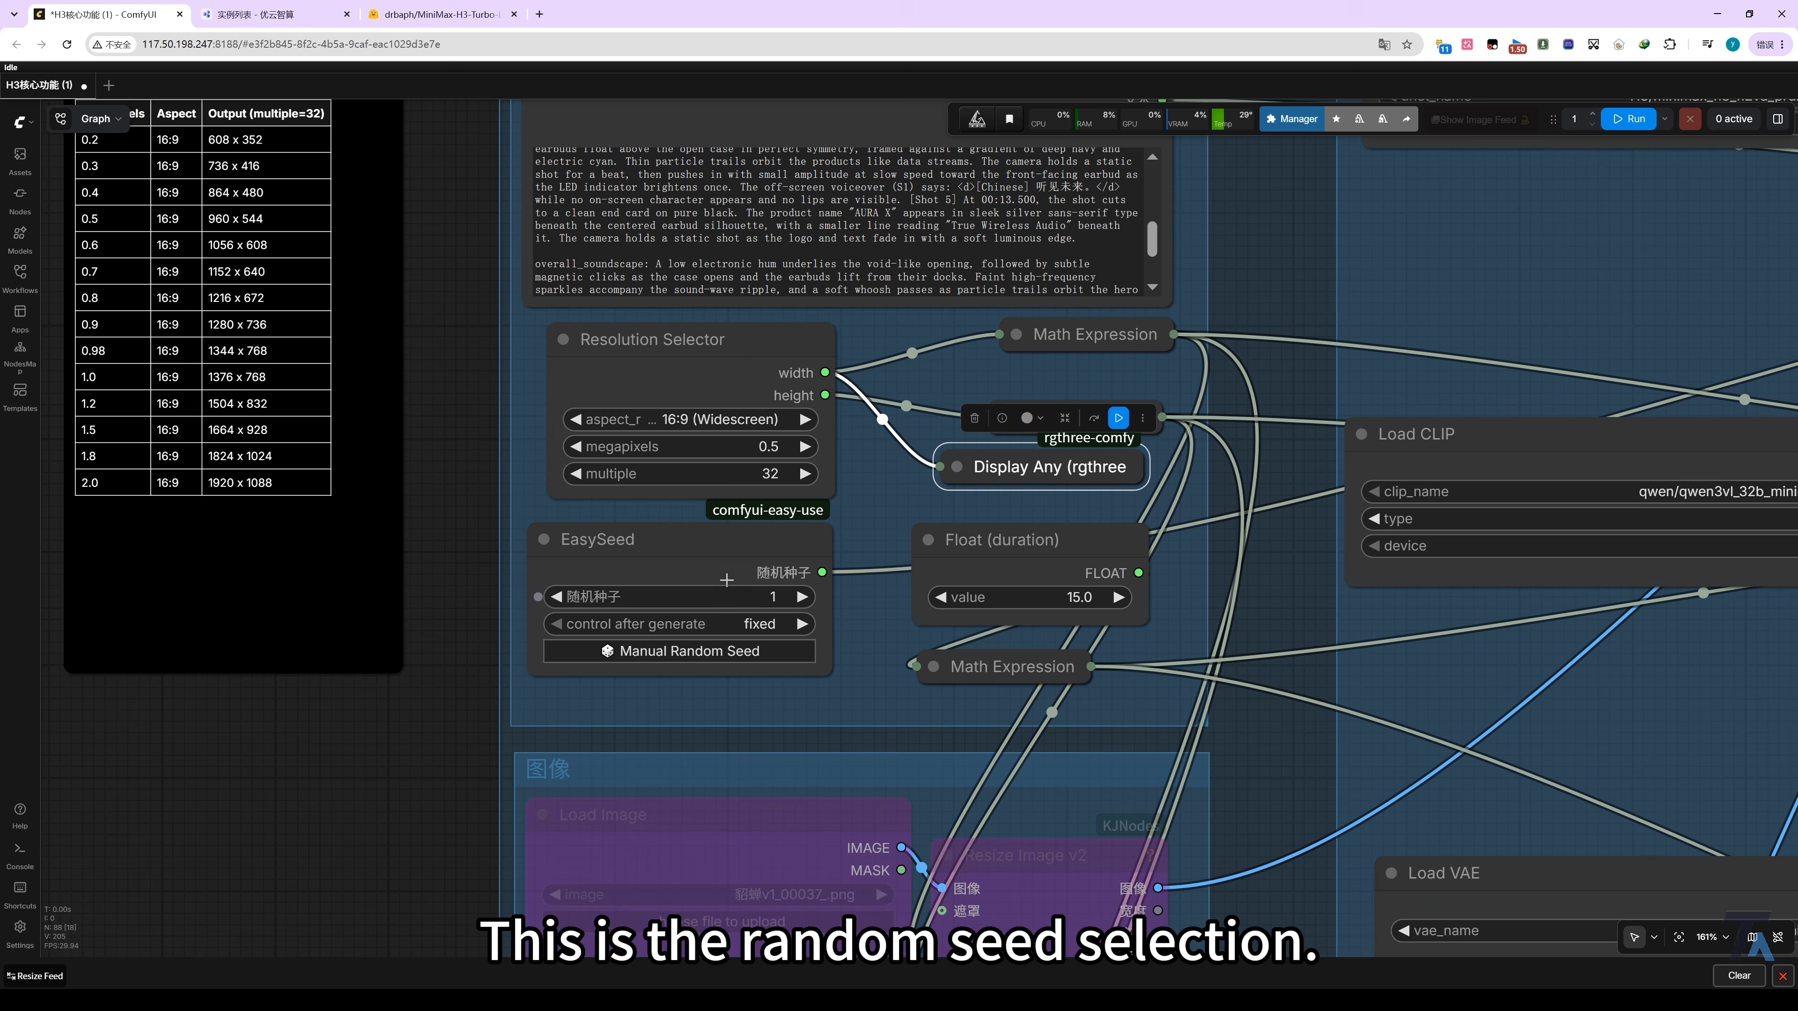
Check the EasySeed node and the Video Combine output preview, and open the generated assets.
left_click_drag(724, 578, 731, 574)
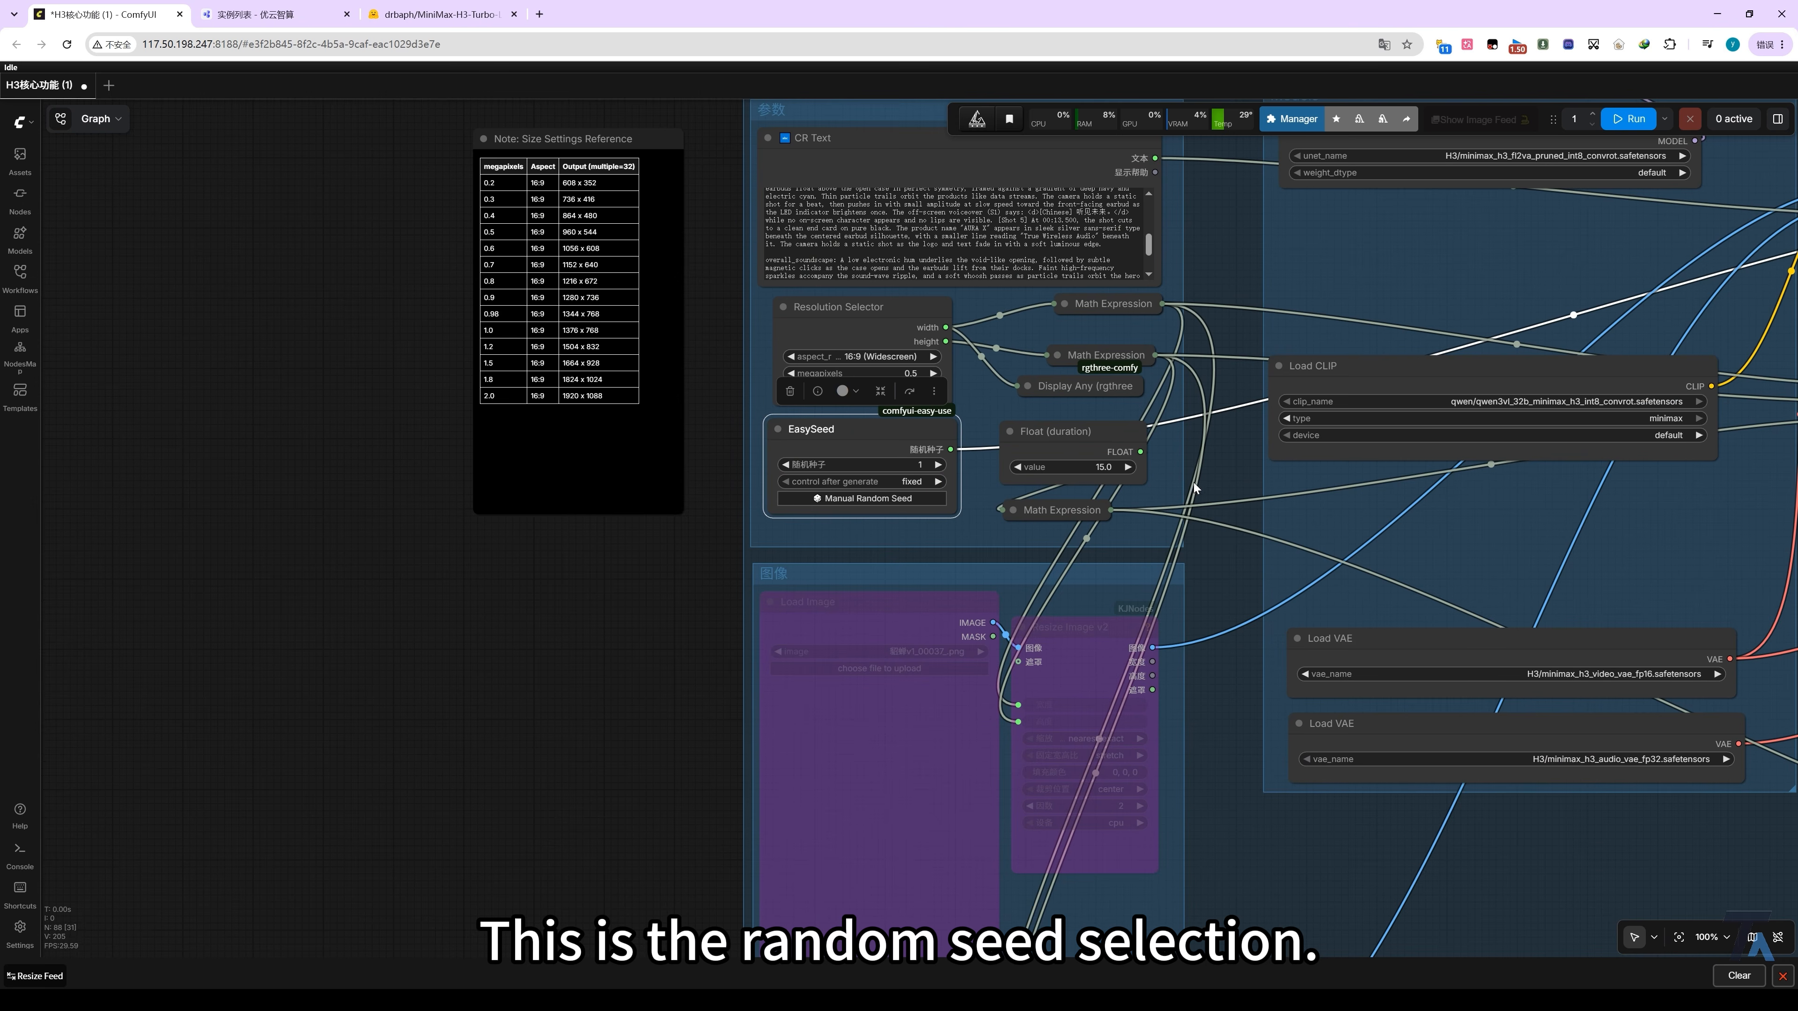
left_click_drag(1195, 488, 1156, 416)
scroll(565, 585, "down", 1)
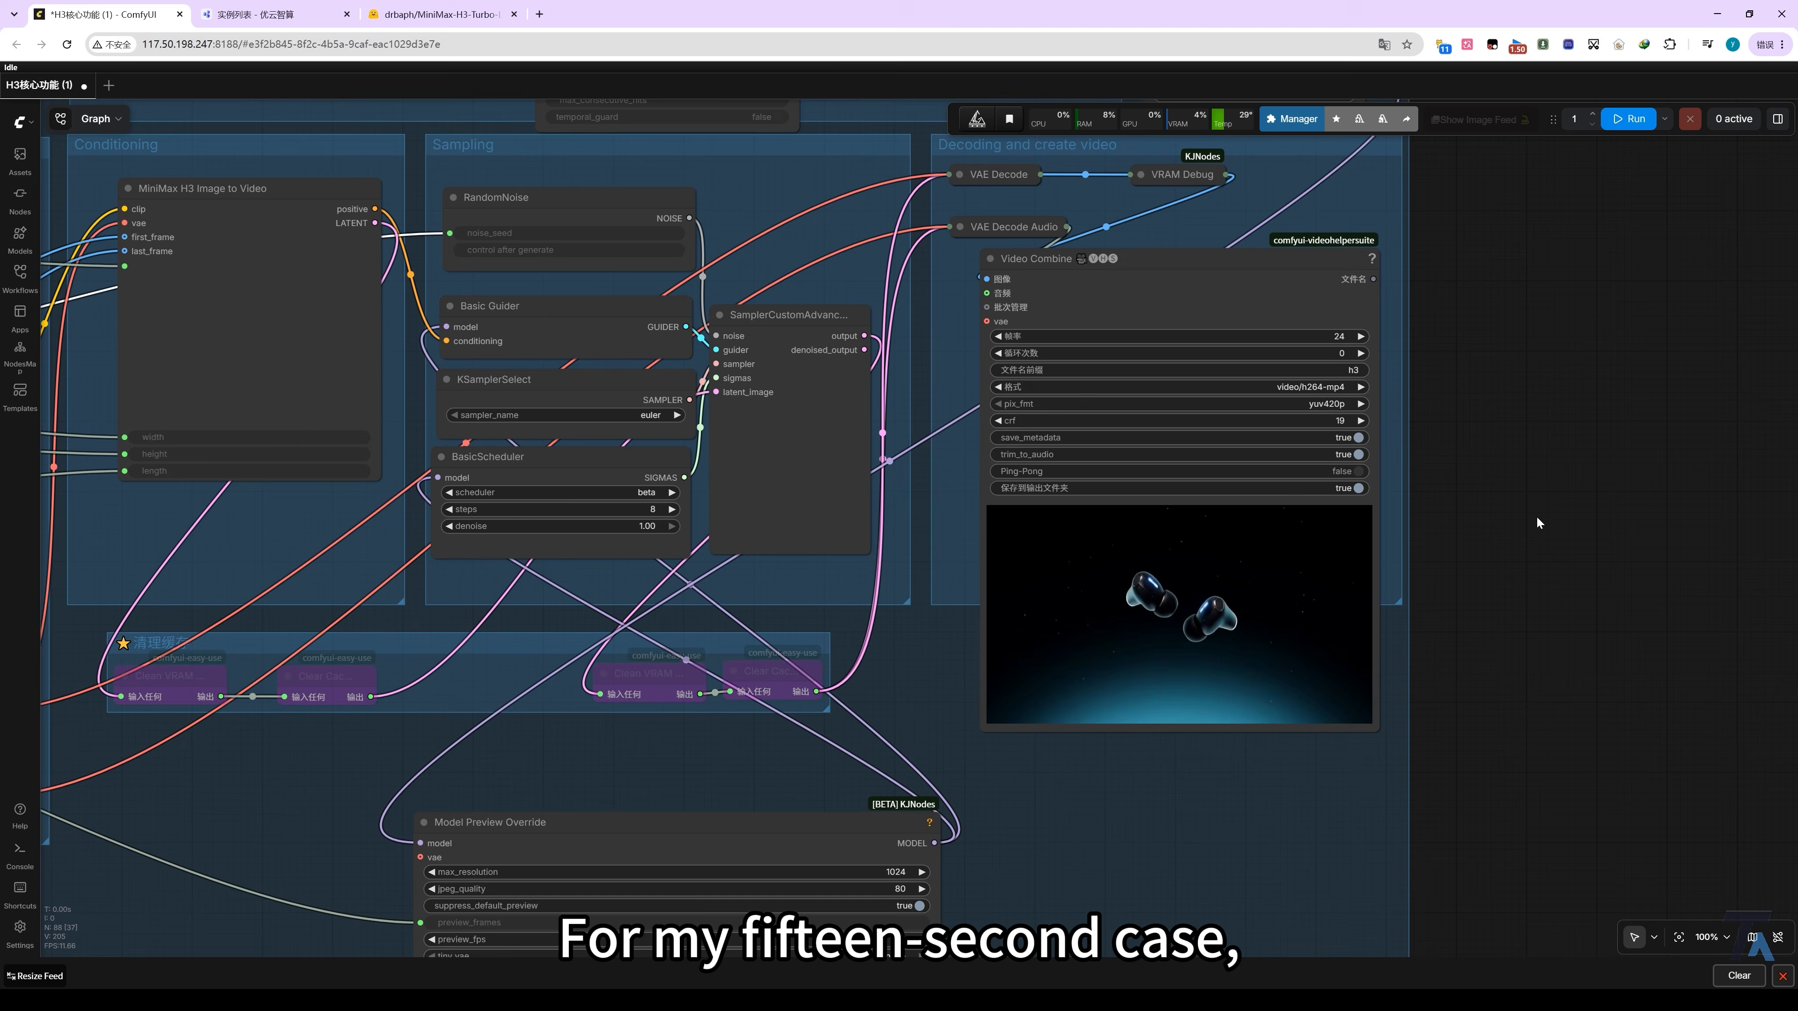
left_click_drag(1536, 516, 1495, 534)
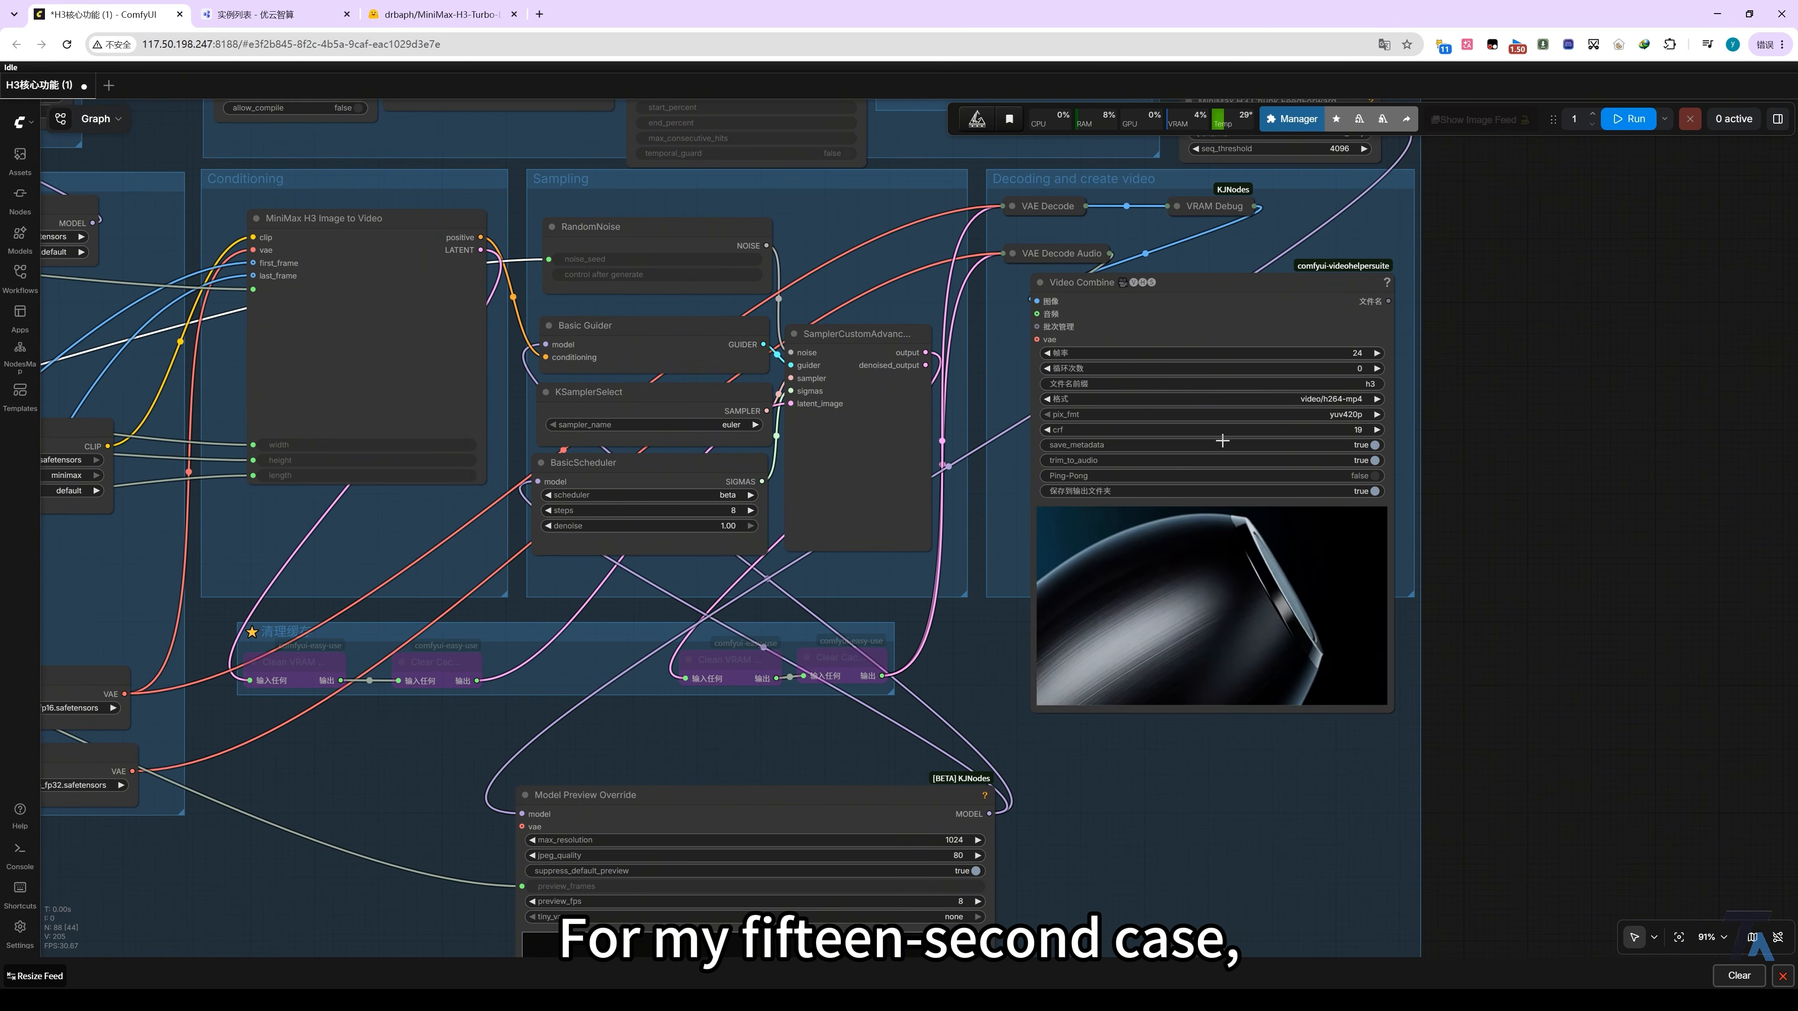
left_click(19, 159)
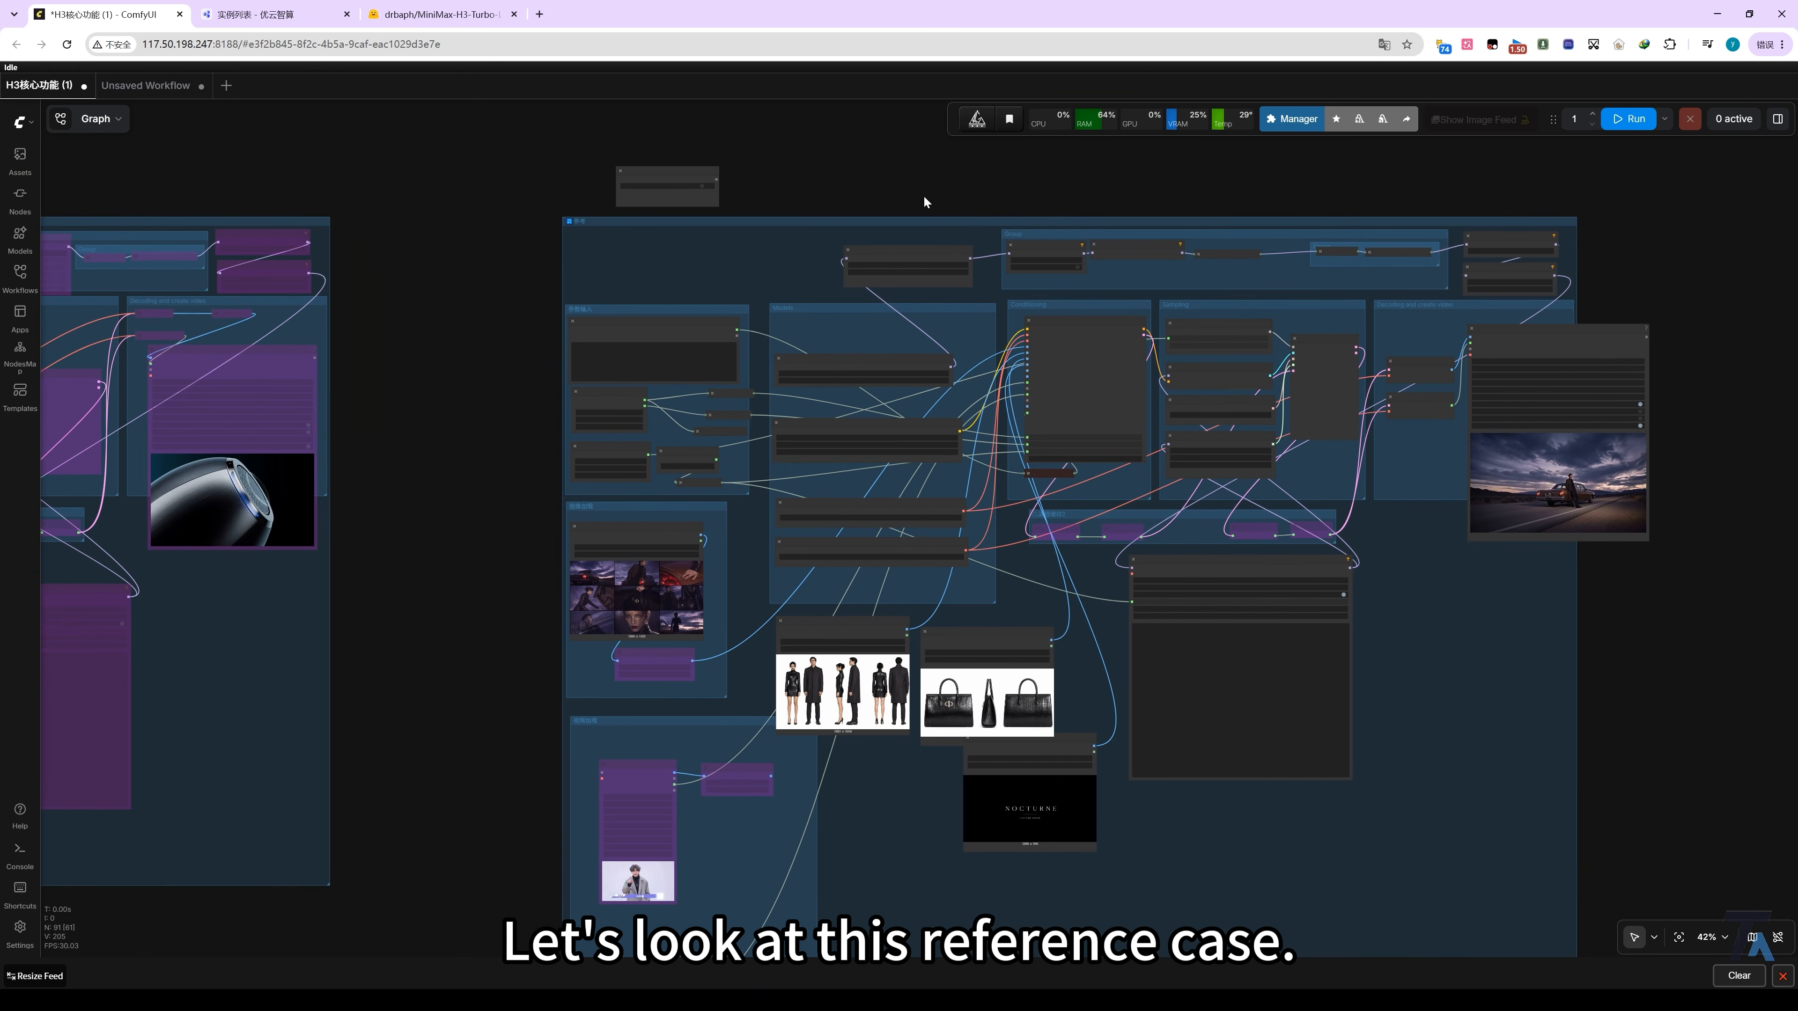
Examine the reference workflow's Load Image nodes holding the storyboard, characters, handbag and NOCTURNE title images.
scroll(856, 301, "up", 5)
left_click_drag(249, 629, 398, 290)
left_click_drag(714, 408, 730, 355)
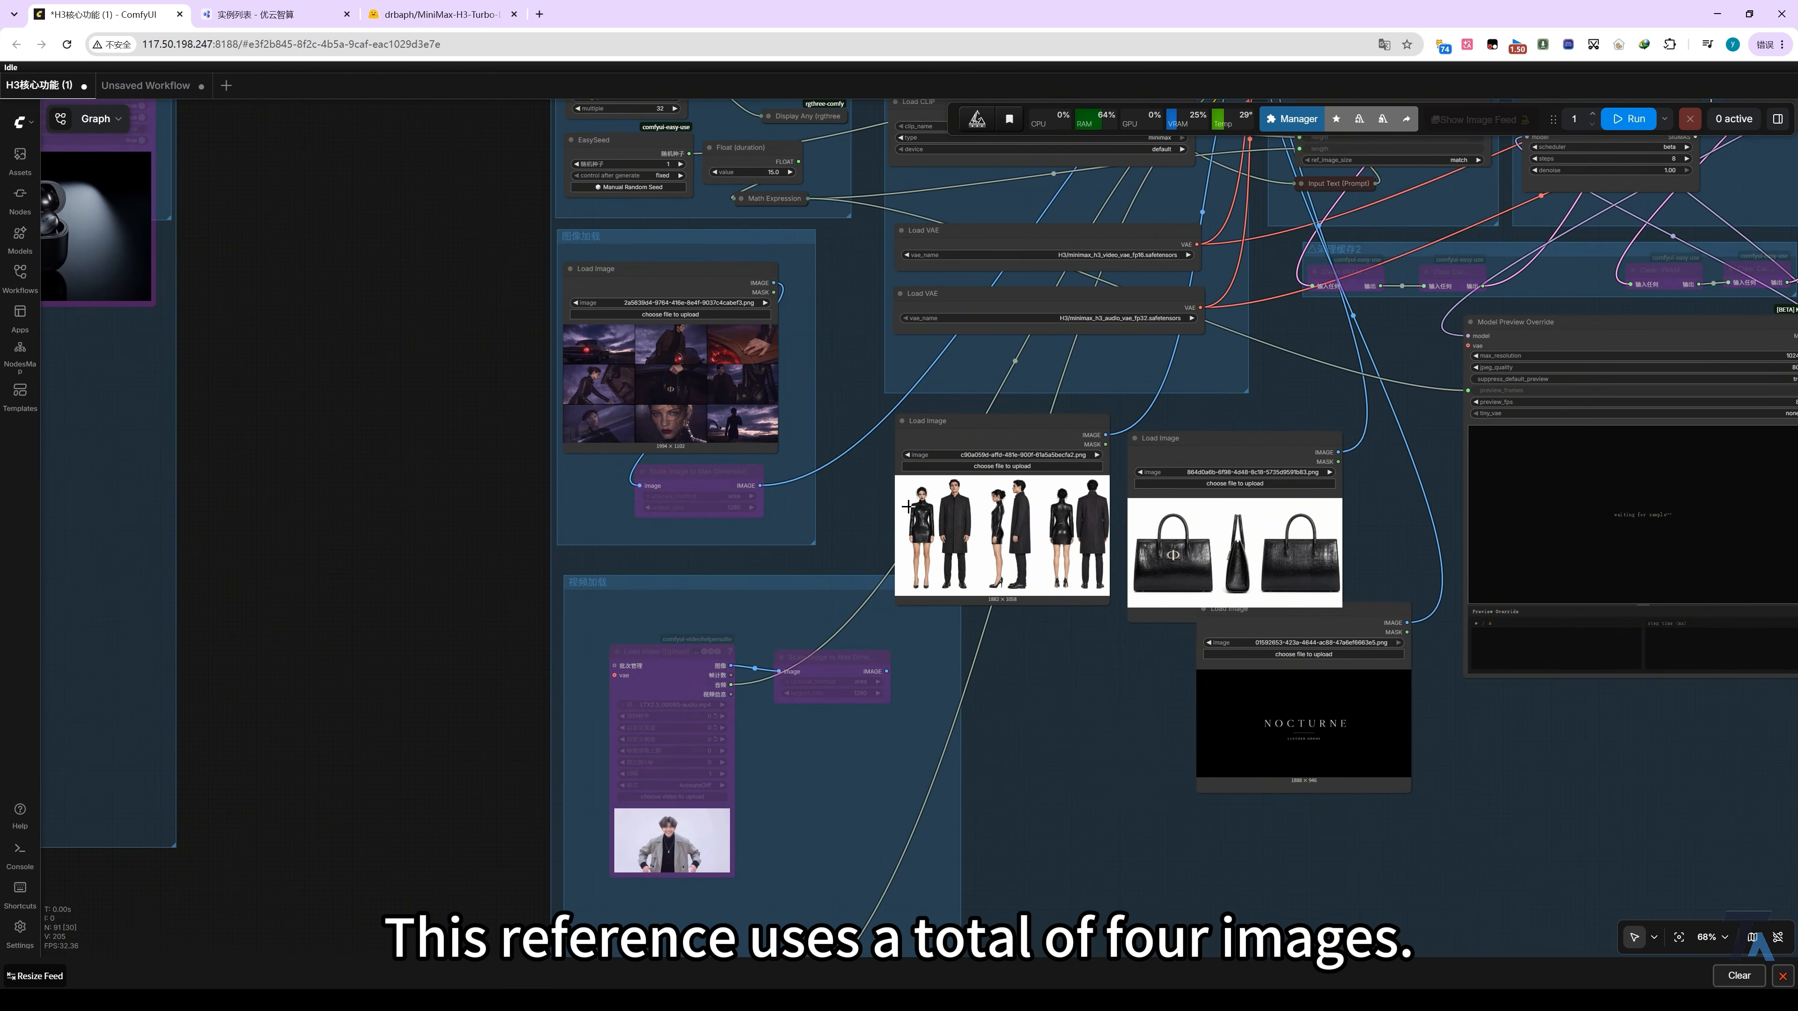
left_click(1001, 422)
left_click_drag(1002, 422, 970, 398)
left_click_drag(1295, 362, 1220, 424)
scroll(1220, 424, "down", 2)
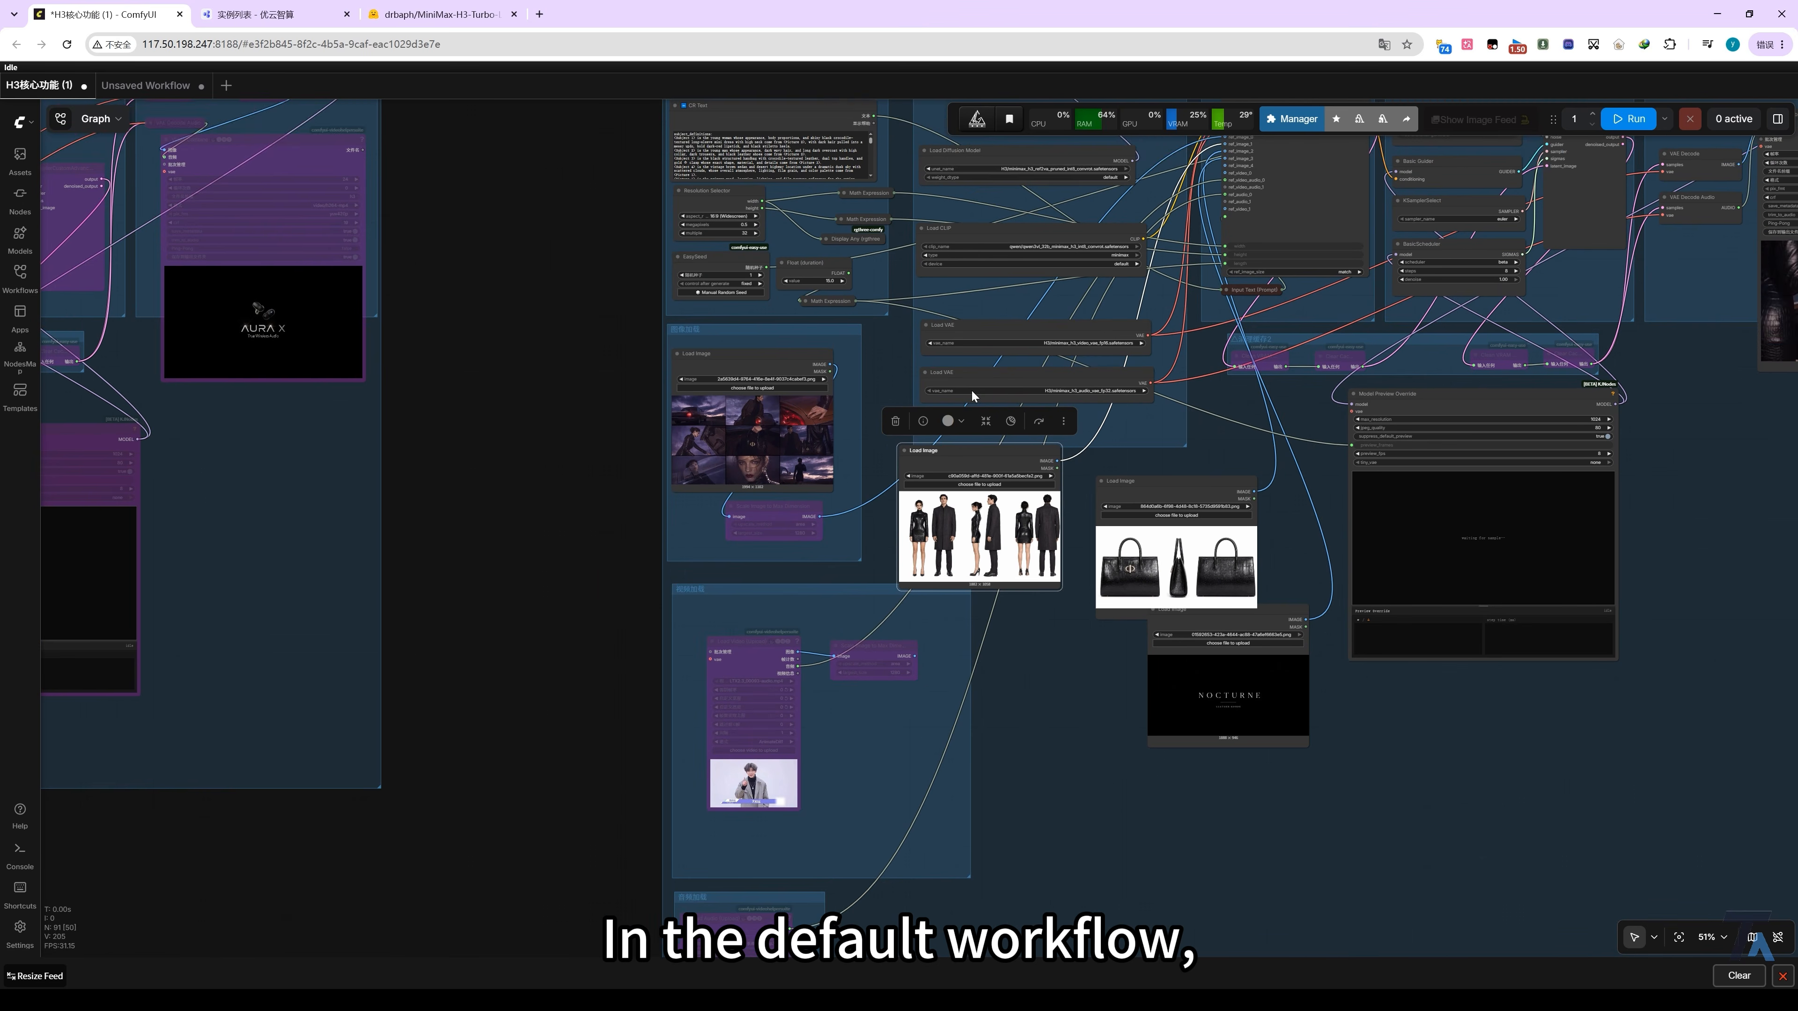
scroll(518, 216, "up", 3)
scroll(698, 312, "up", 1)
left_click(715, 338)
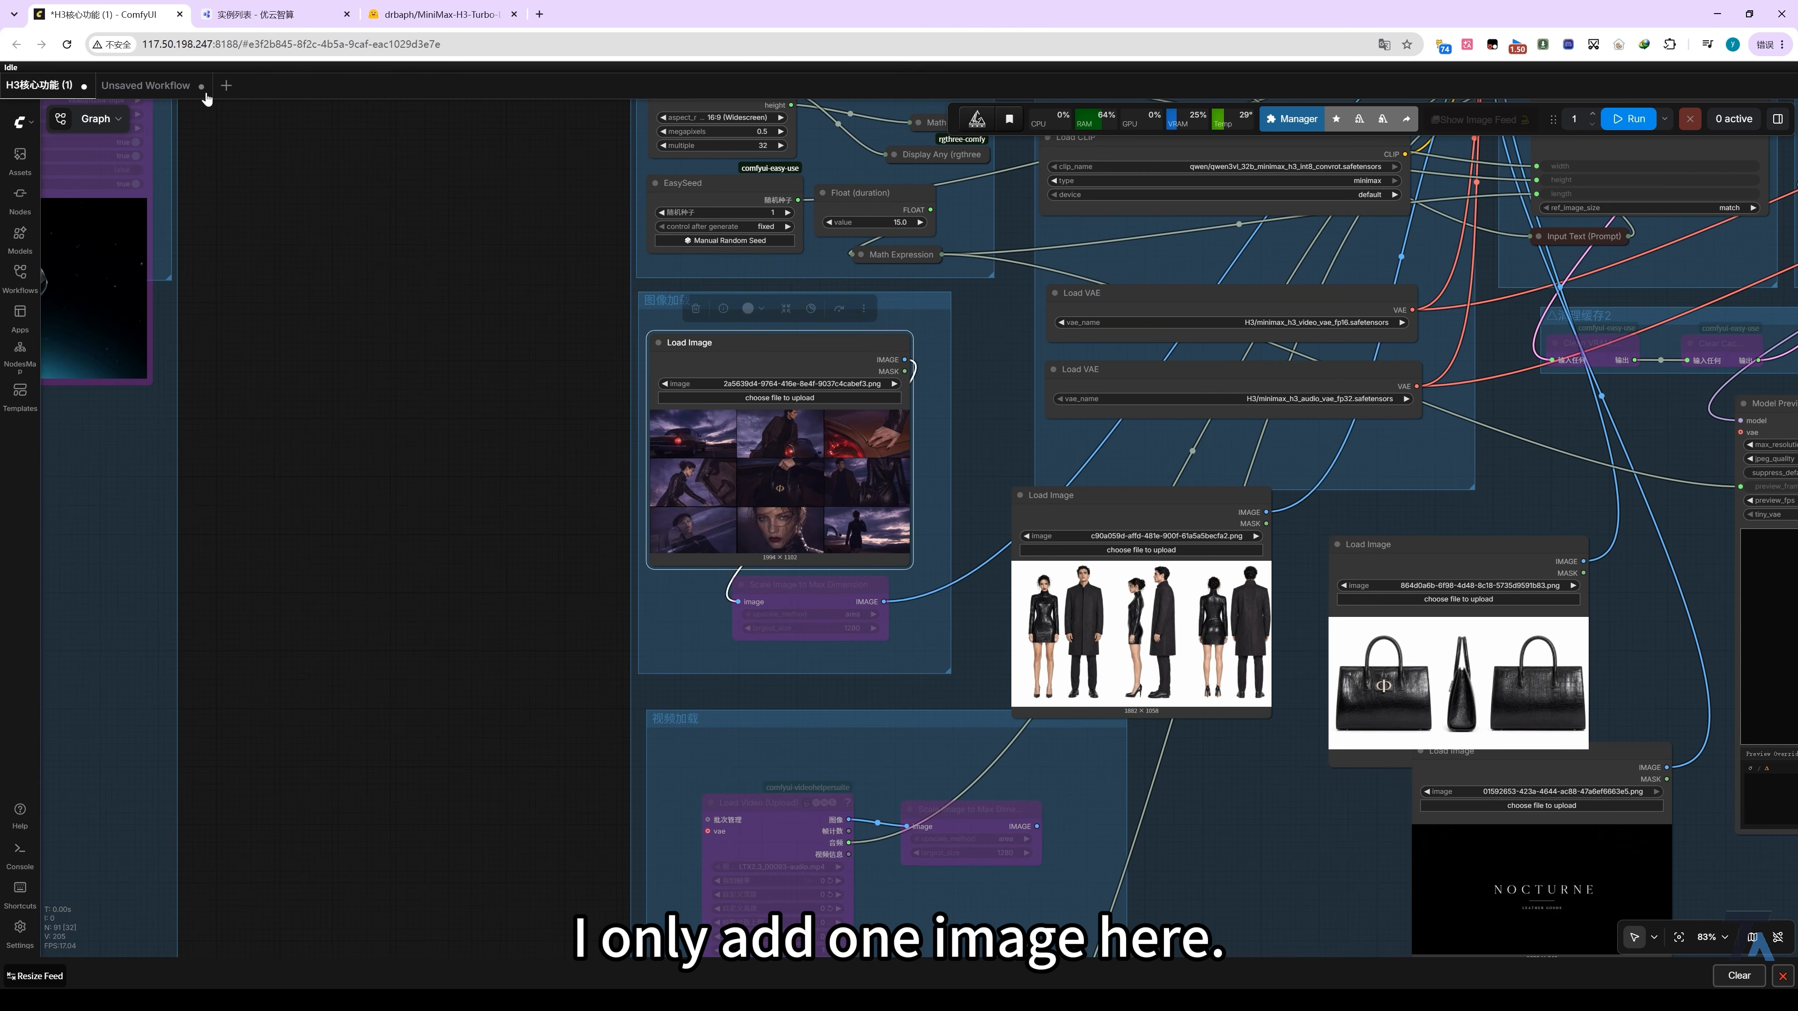
Switch to the Unsaved Workflow and place a copy of the Load Image node below the Models group.
left_click(161, 87)
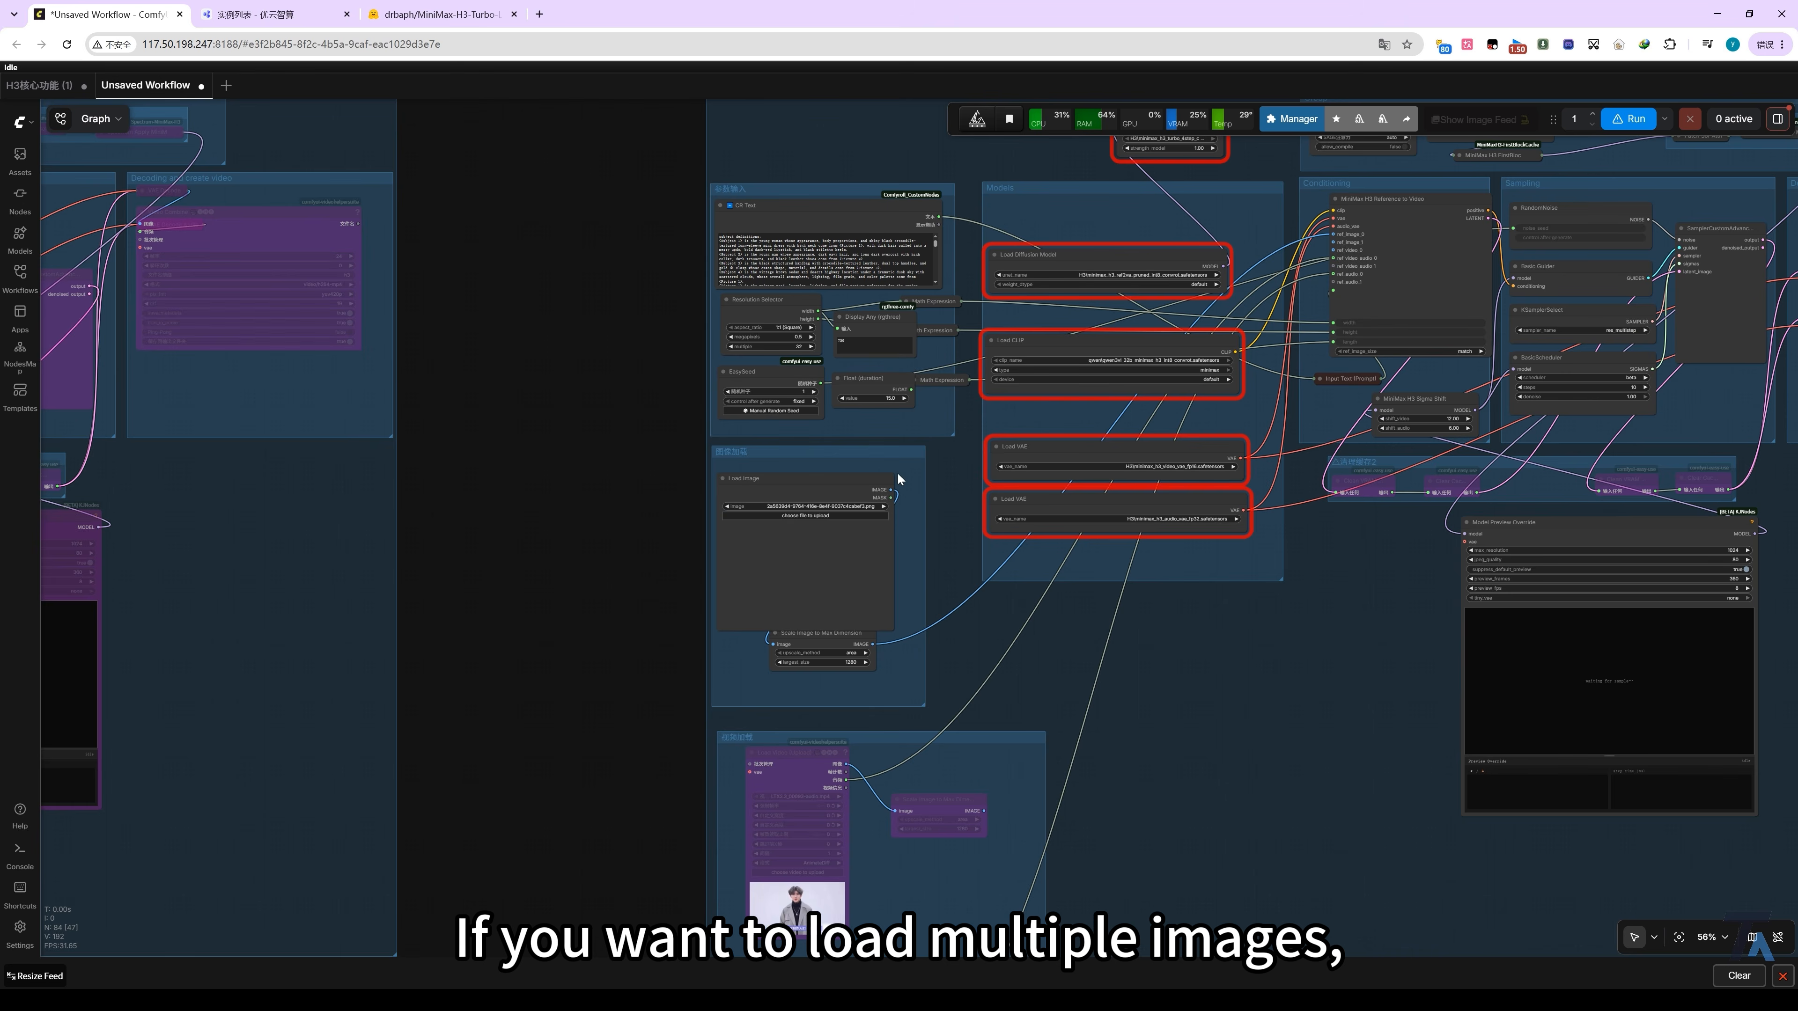
scroll(915, 466, "up", 5)
left_click(814, 484)
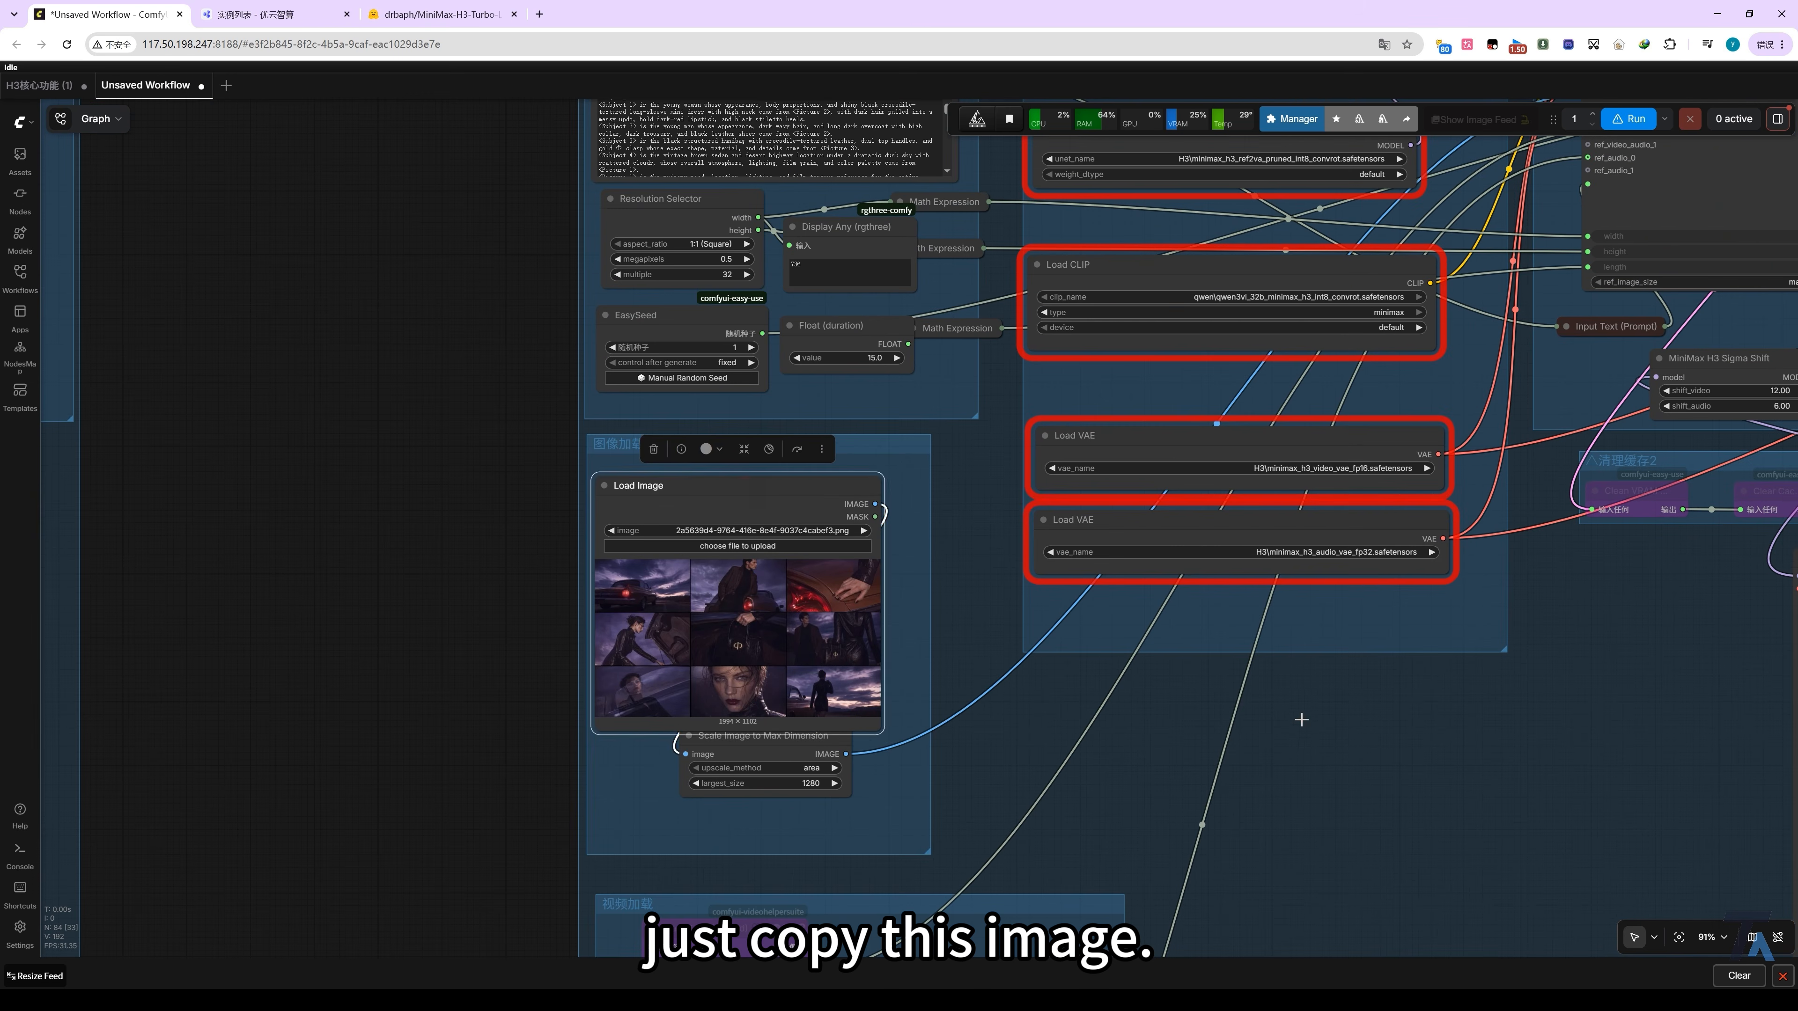
left_click_drag(742, 487, 1339, 692)
Nudge the Scale Image to Max Dimension node clear of the Load Image node and bypass it.
left_click_drag(768, 741, 776, 759)
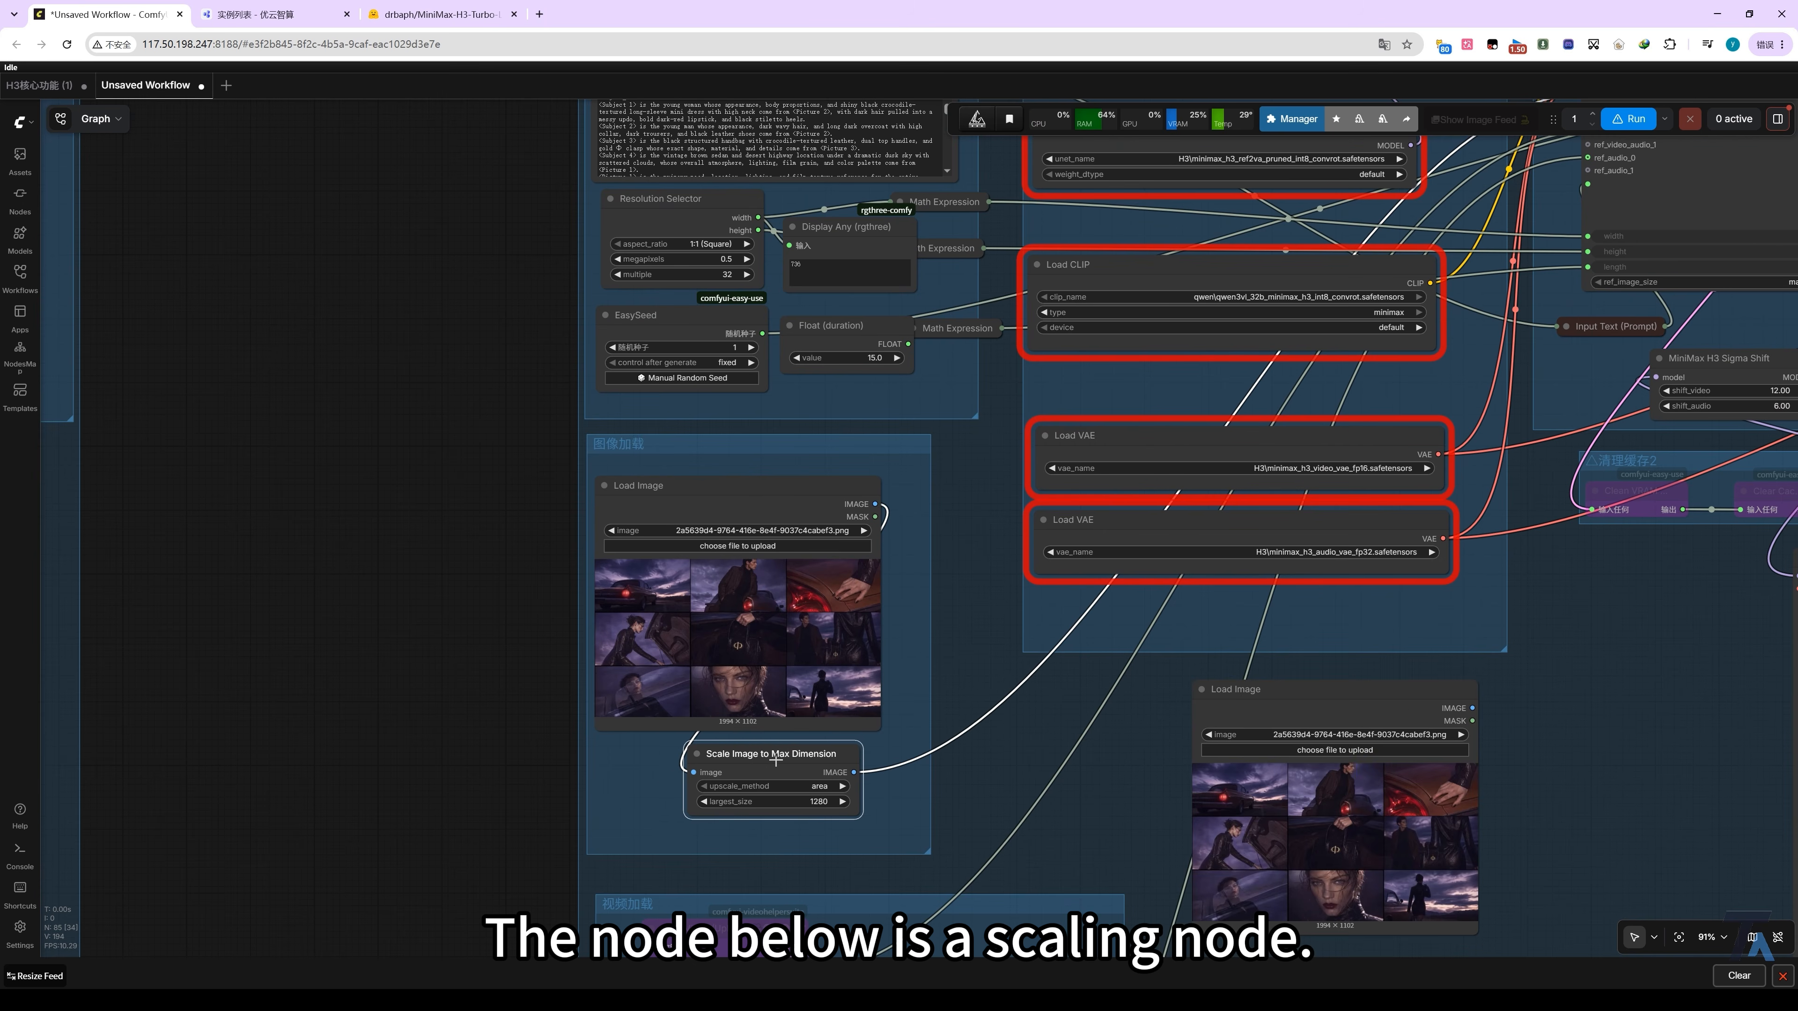
scroll(715, 714, "up", 5)
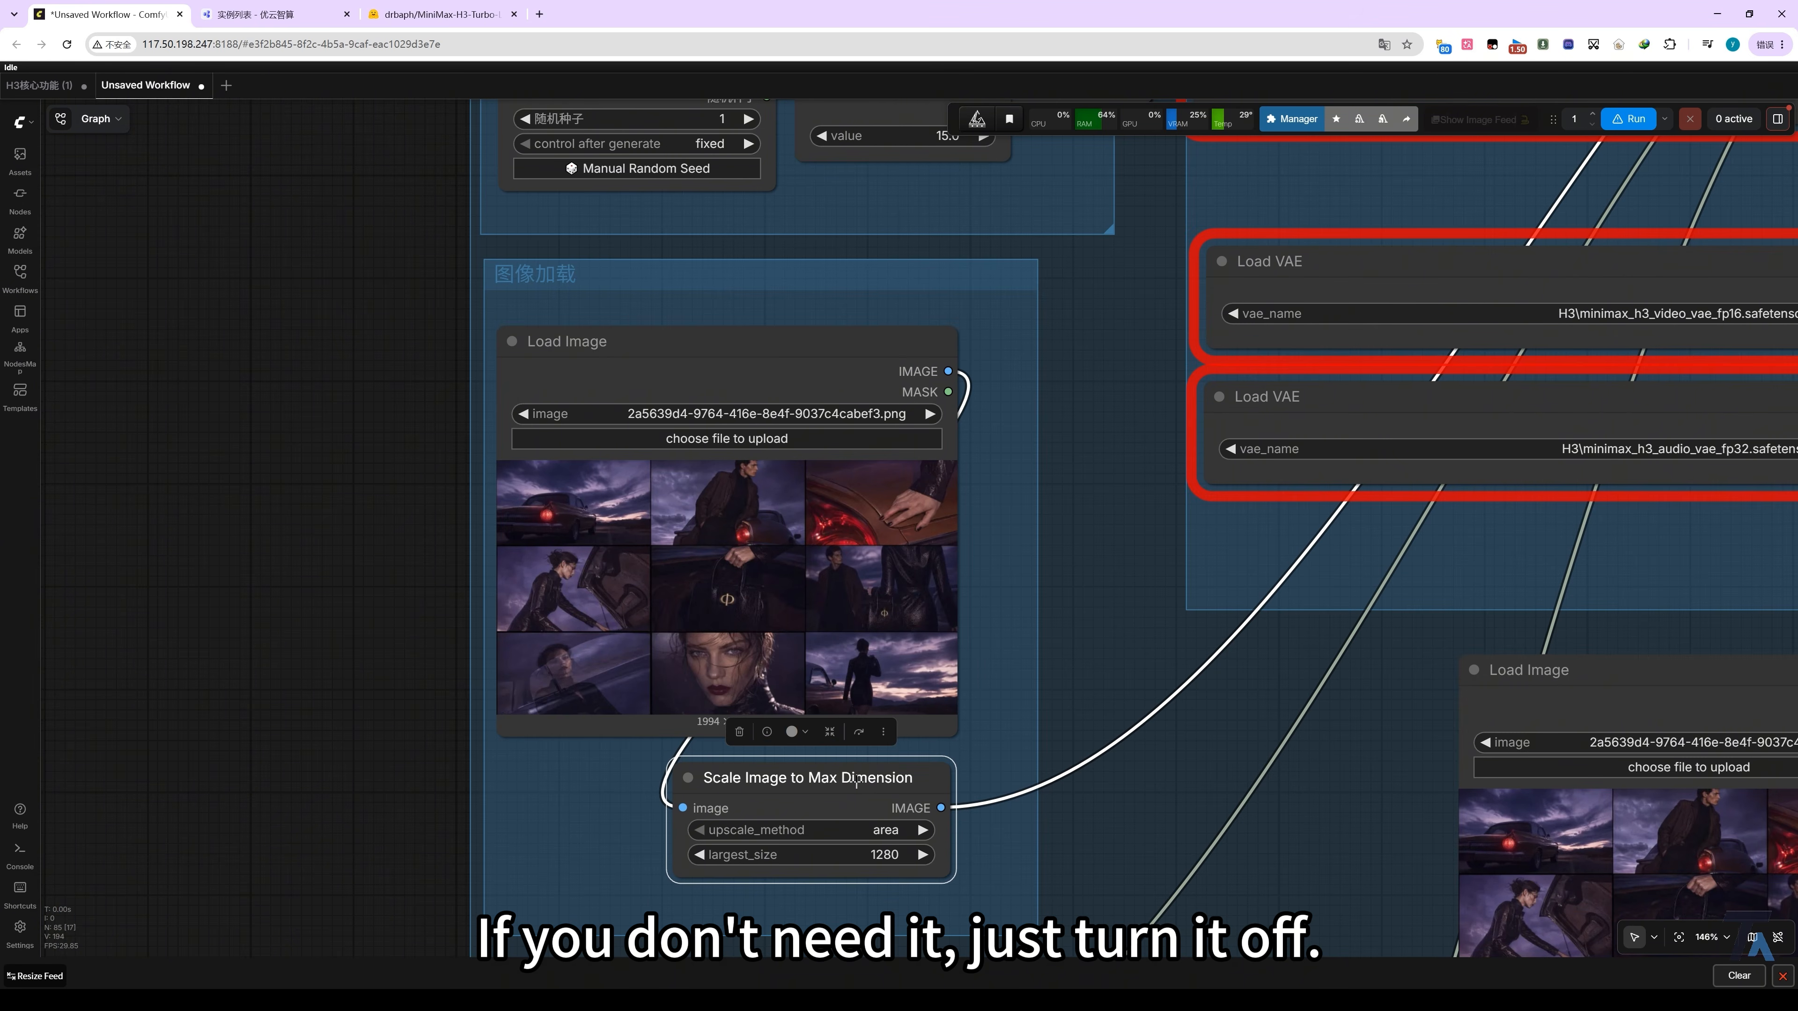
key("ctrl+b")
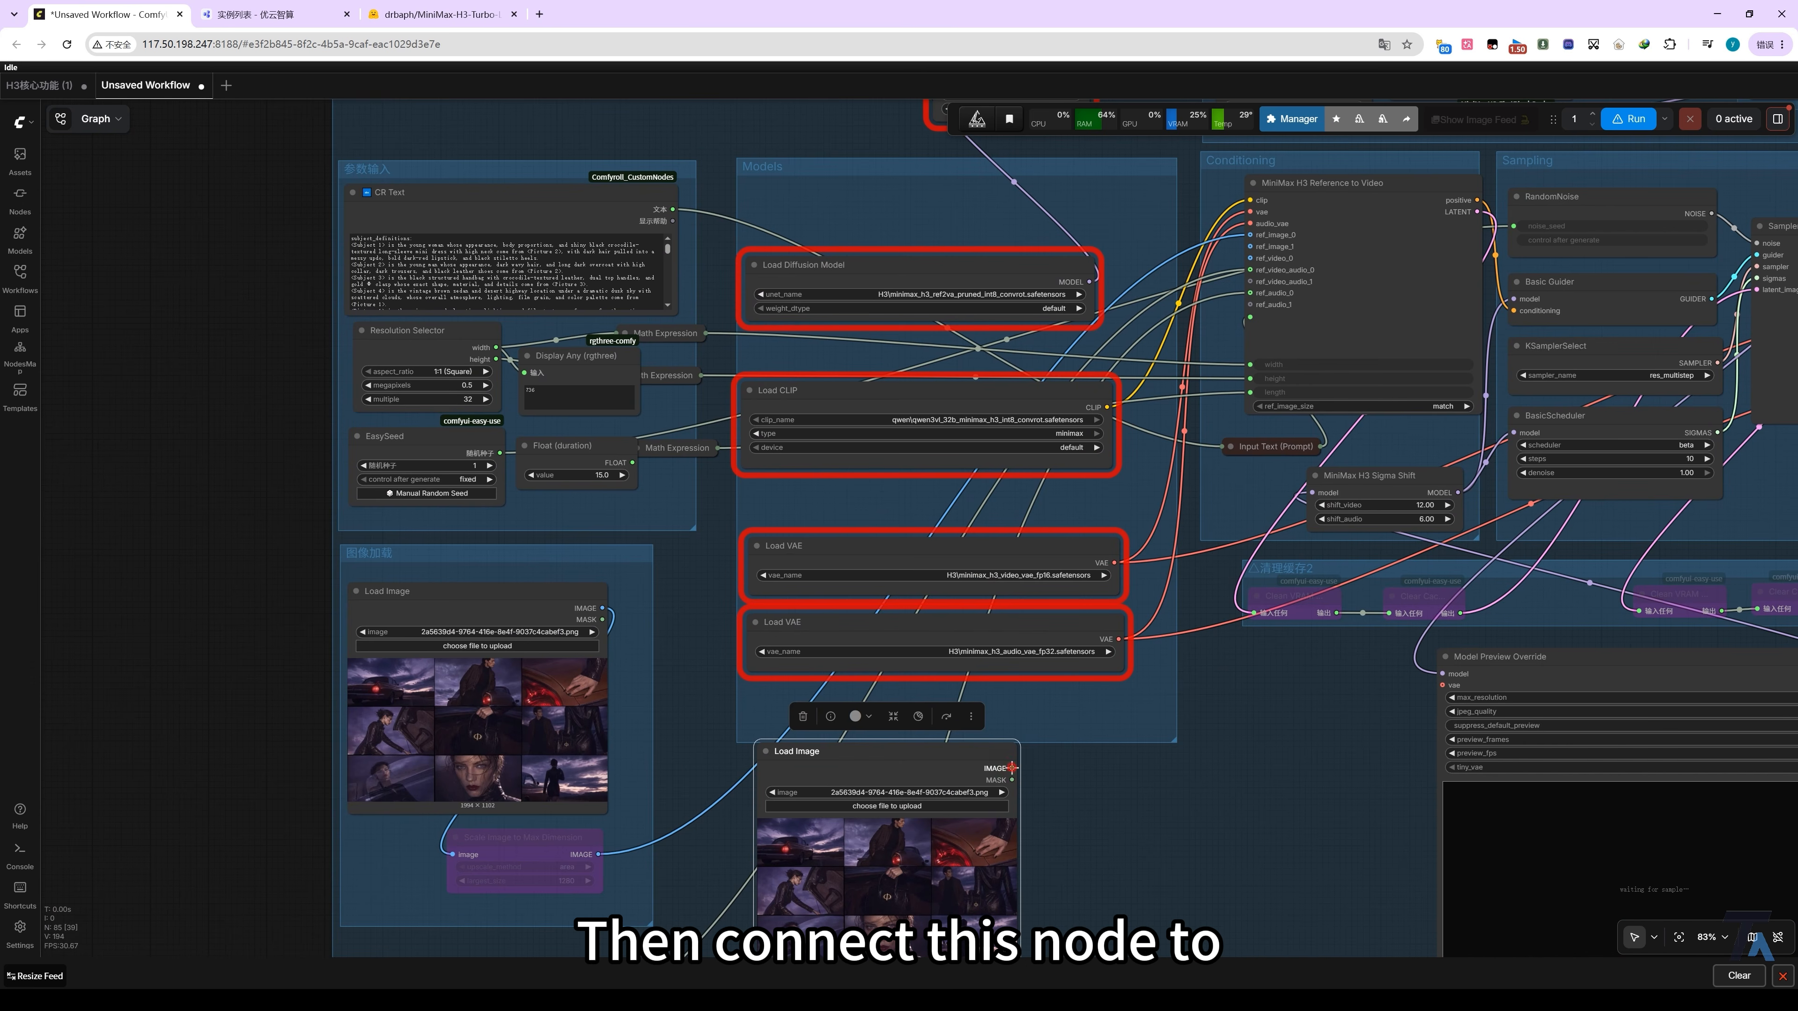
Connect the copied Load Image to ref_image_1 of MiniMax H3 Reference to Video, and add another Load Image connected to ref_image_2.
left_click_drag(1013, 768, 1252, 246)
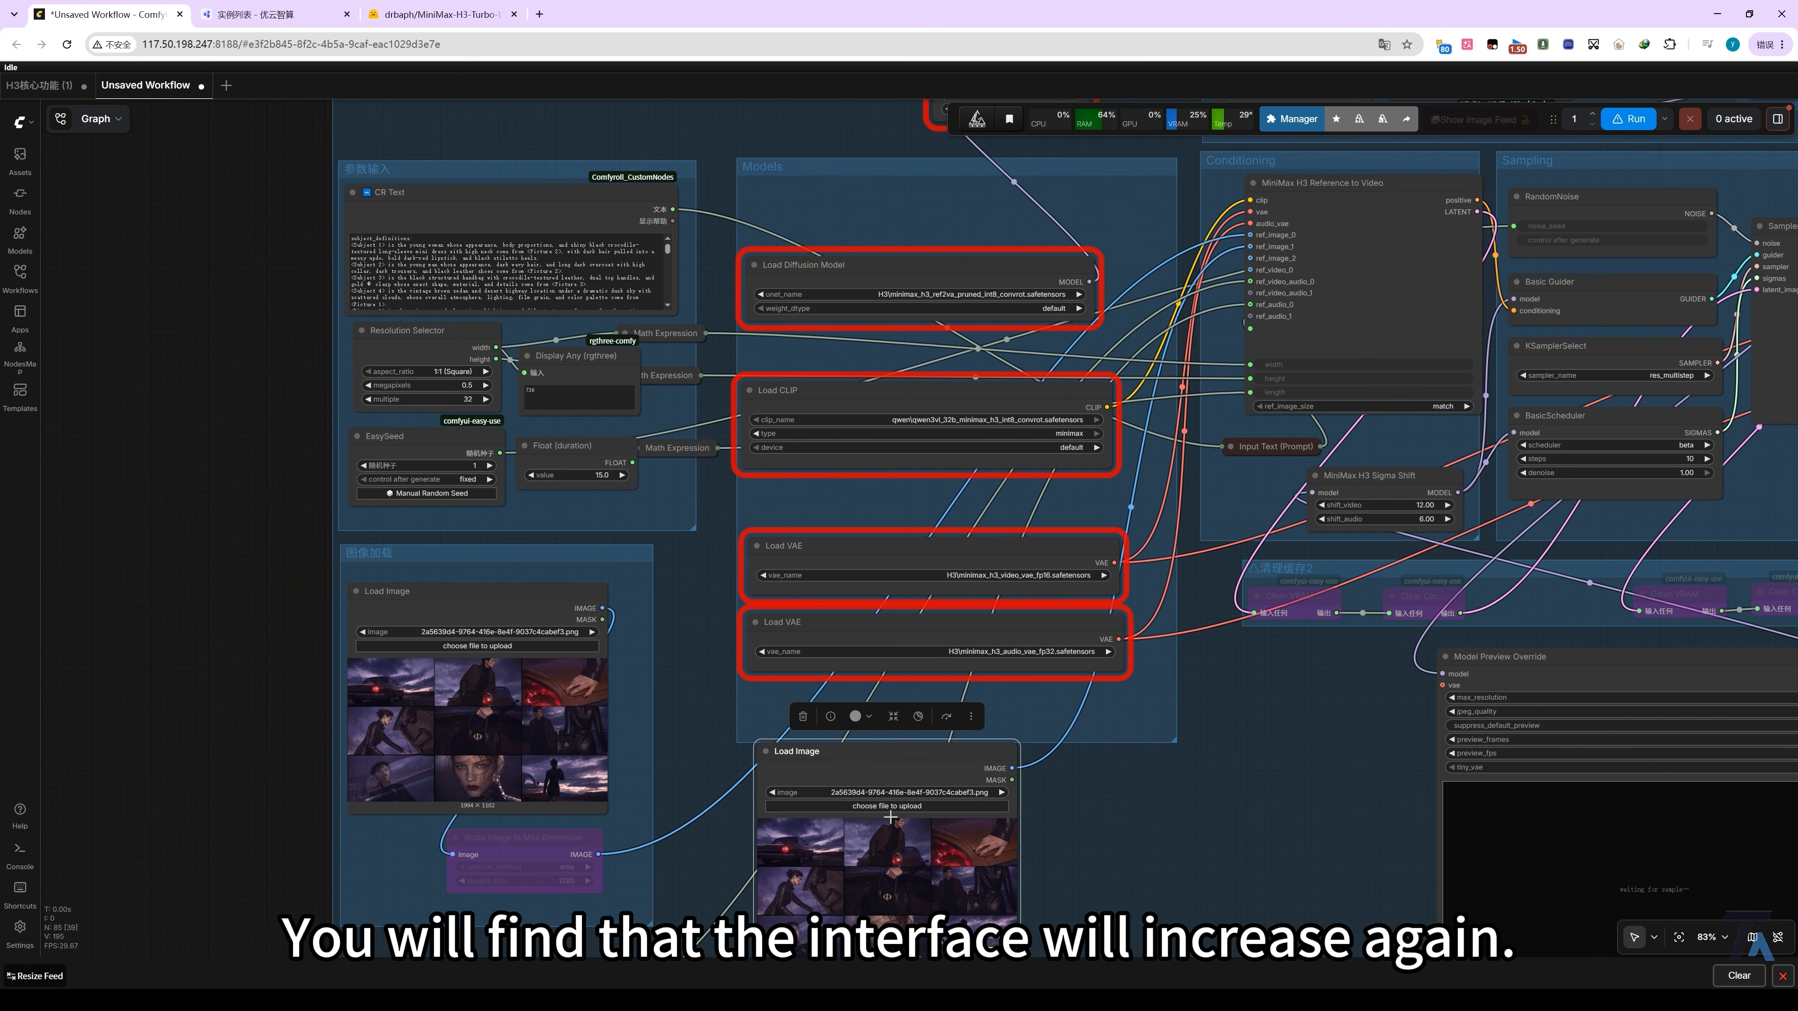
key("ctrl+v")
left_click_drag(1218, 789, 1253, 260)
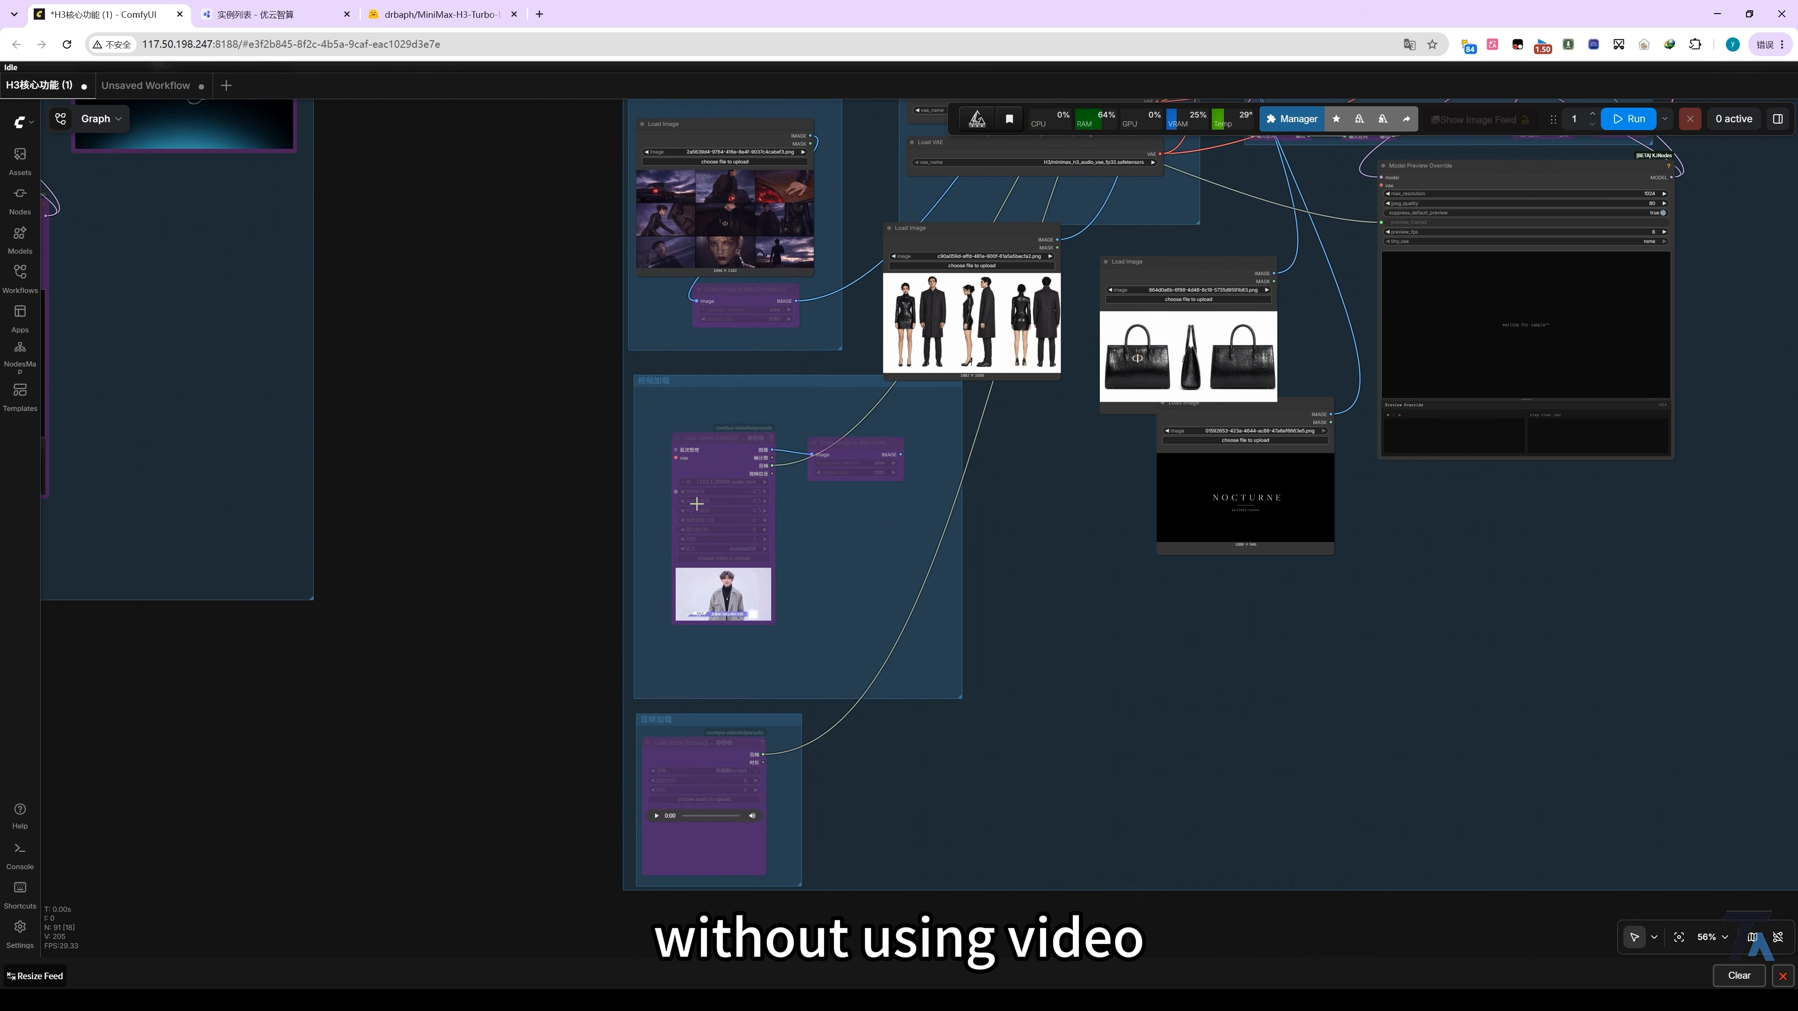
Examine the nine-shot storyboard image and the three-view character image in the reference workflow's first two Load Image nodes.
left_click_drag(527, 399, 534, 748)
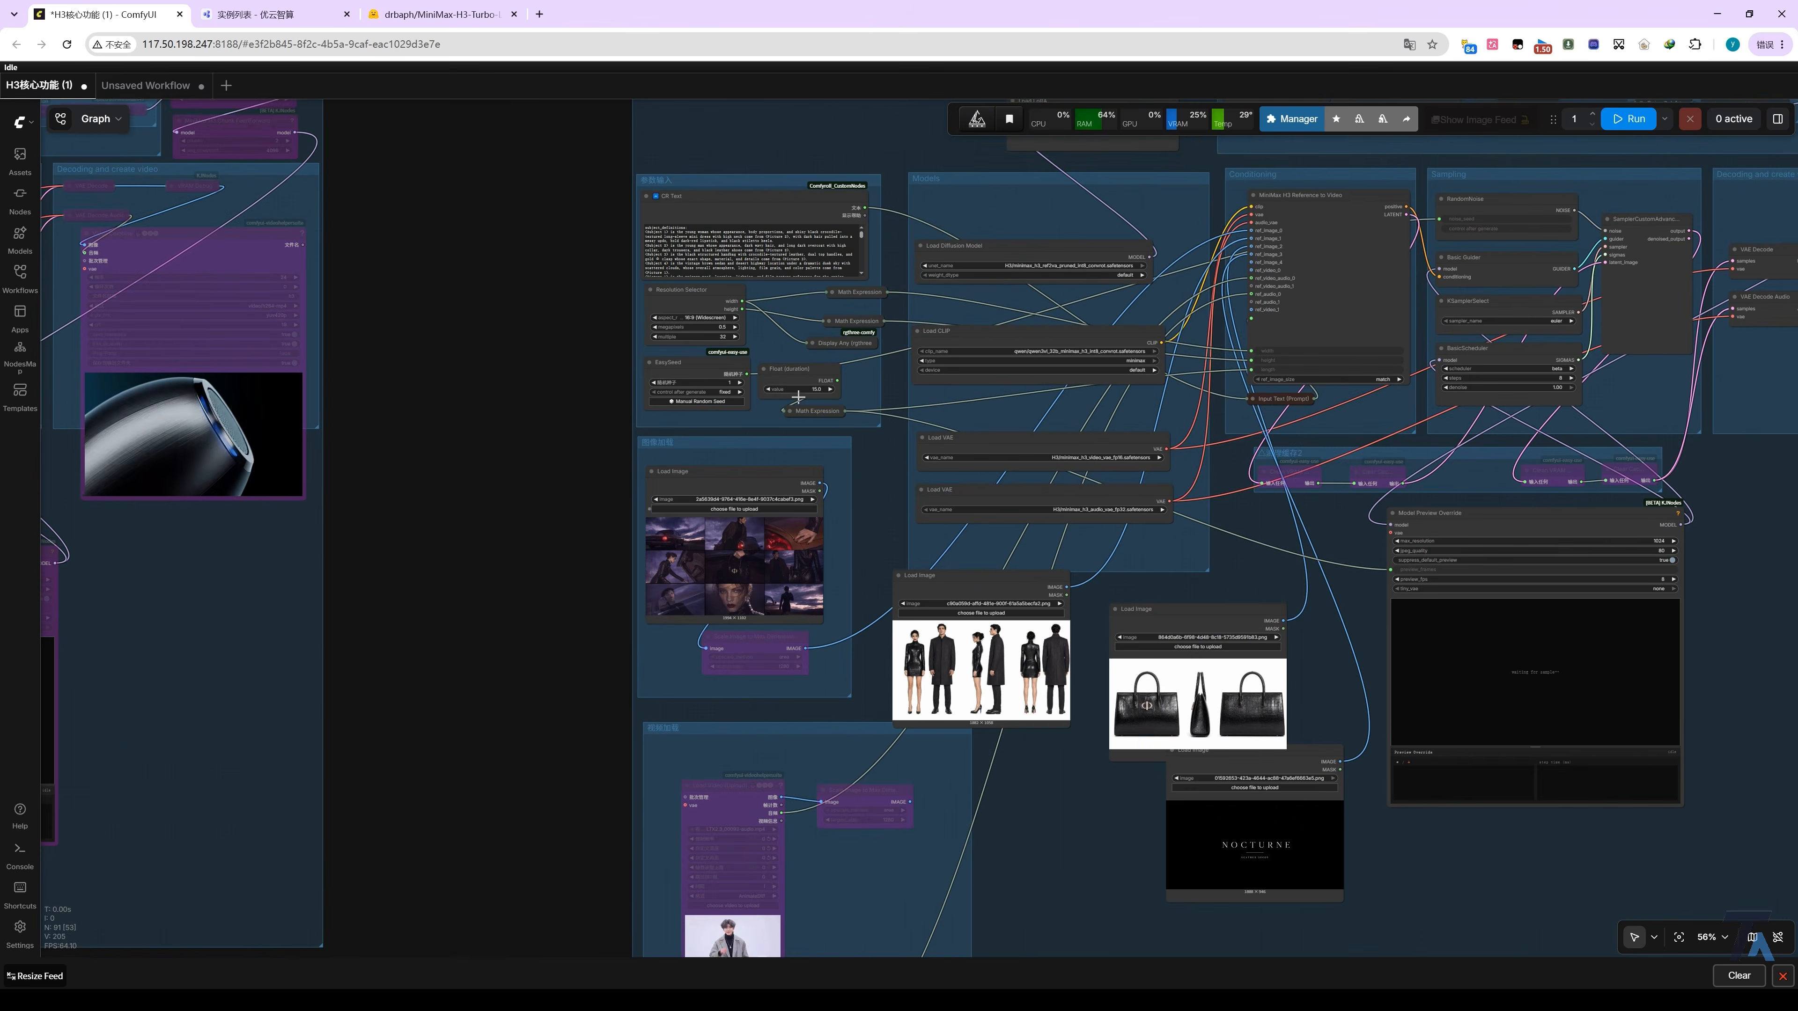
scroll(728, 581, "up", 15)
scroll(684, 482, "up", 2)
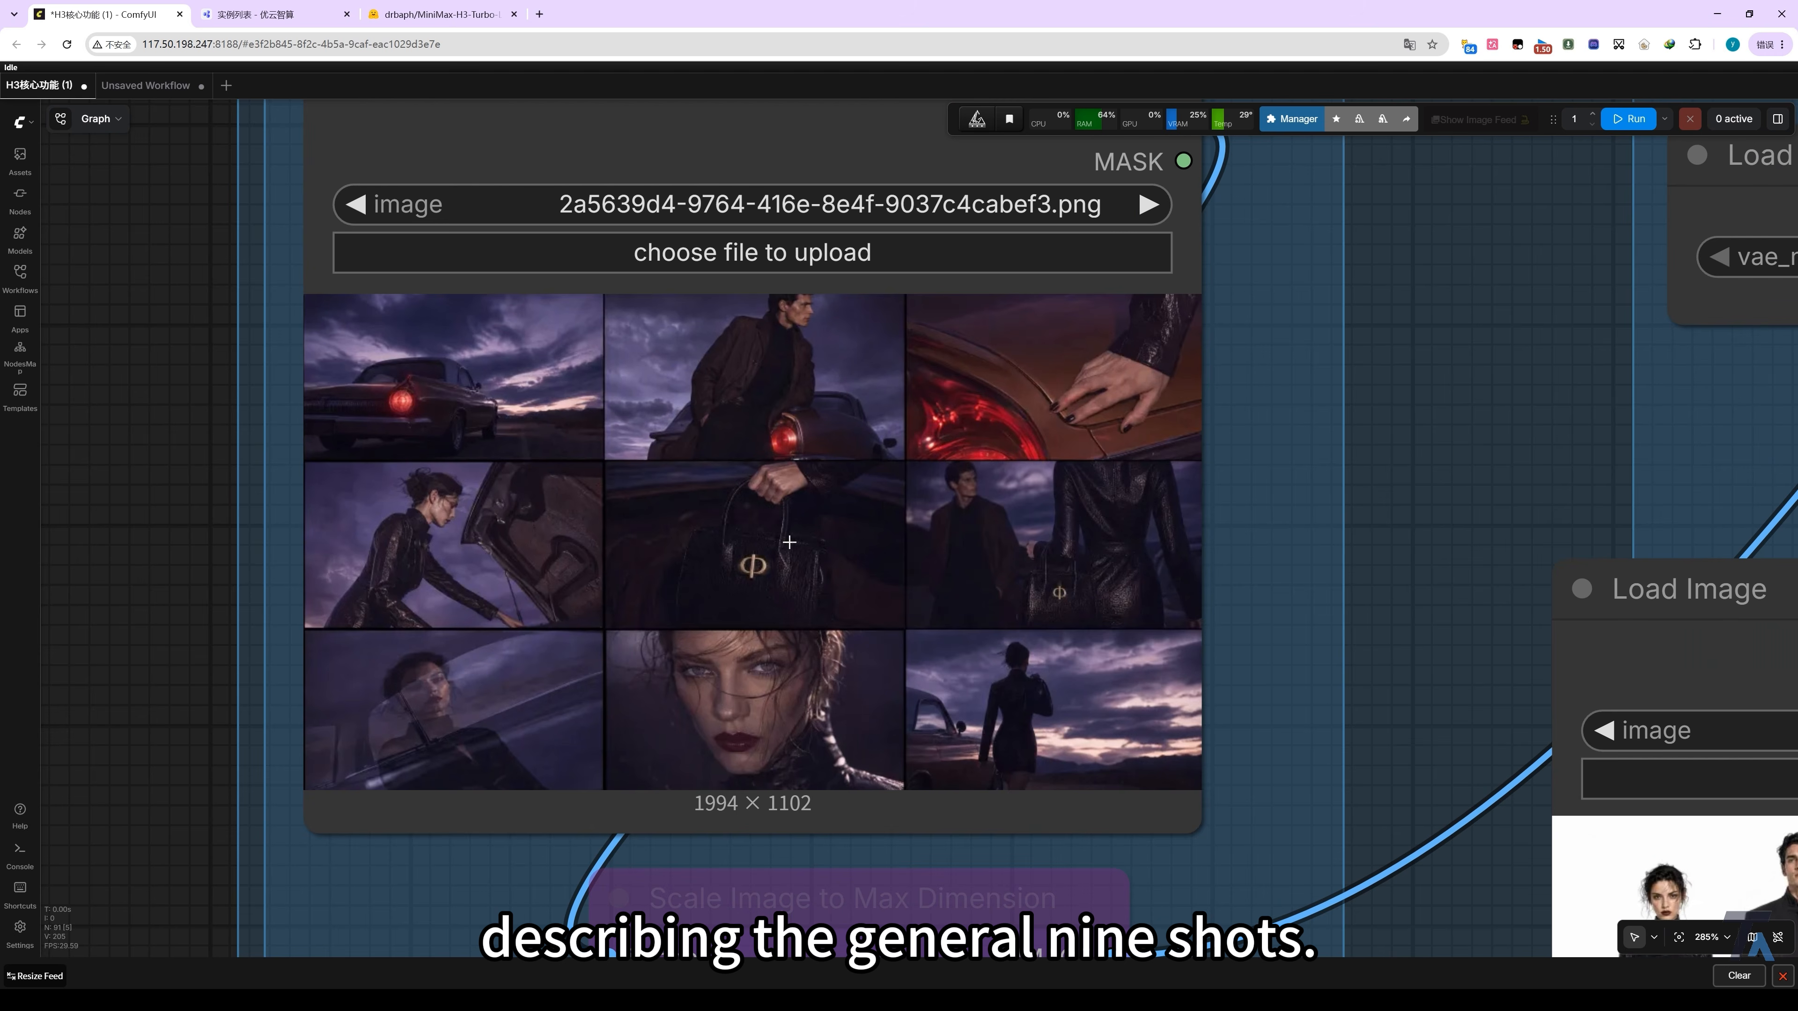
scroll(1385, 481, "up", 1)
left_click_drag(1409, 708, 542, 216)
left_click_drag(873, 518, 840, 522)
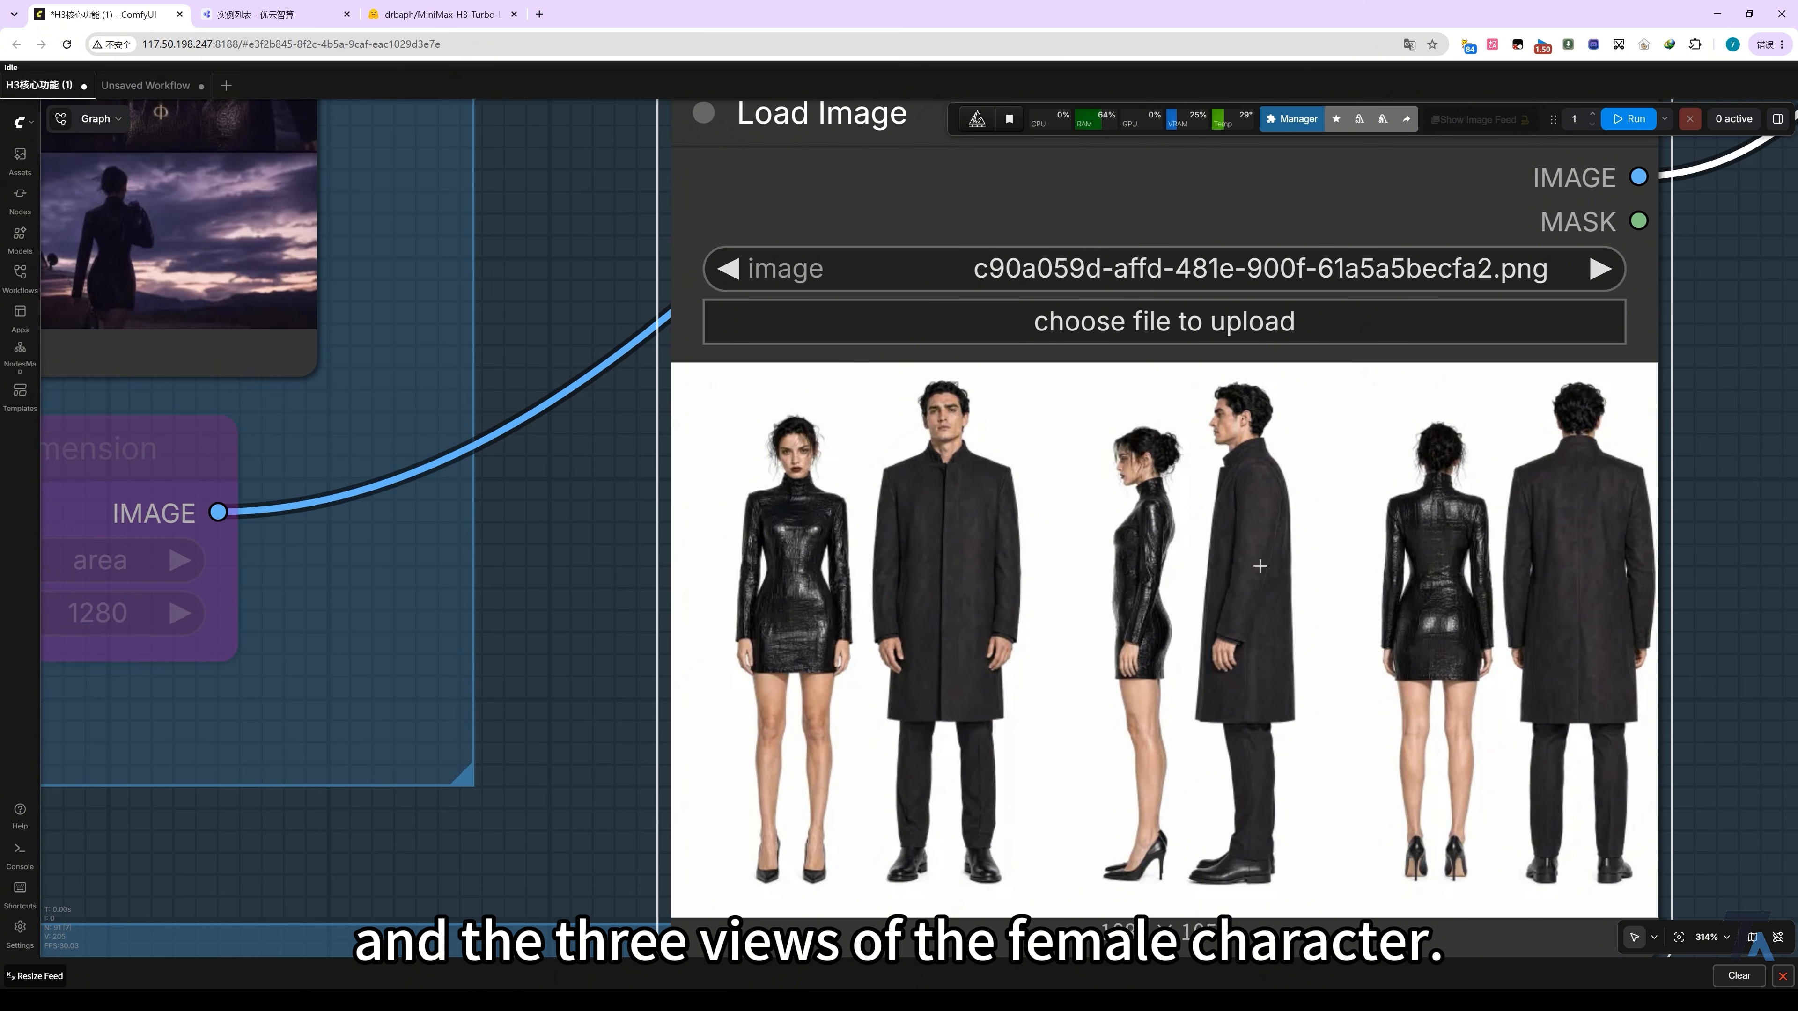
Examine the handbag product reference and the NOCTURNE end-card image in the third and fourth Load Image nodes.
scroll(1264, 567, "down", 10)
scroll(1178, 701, "up", 9)
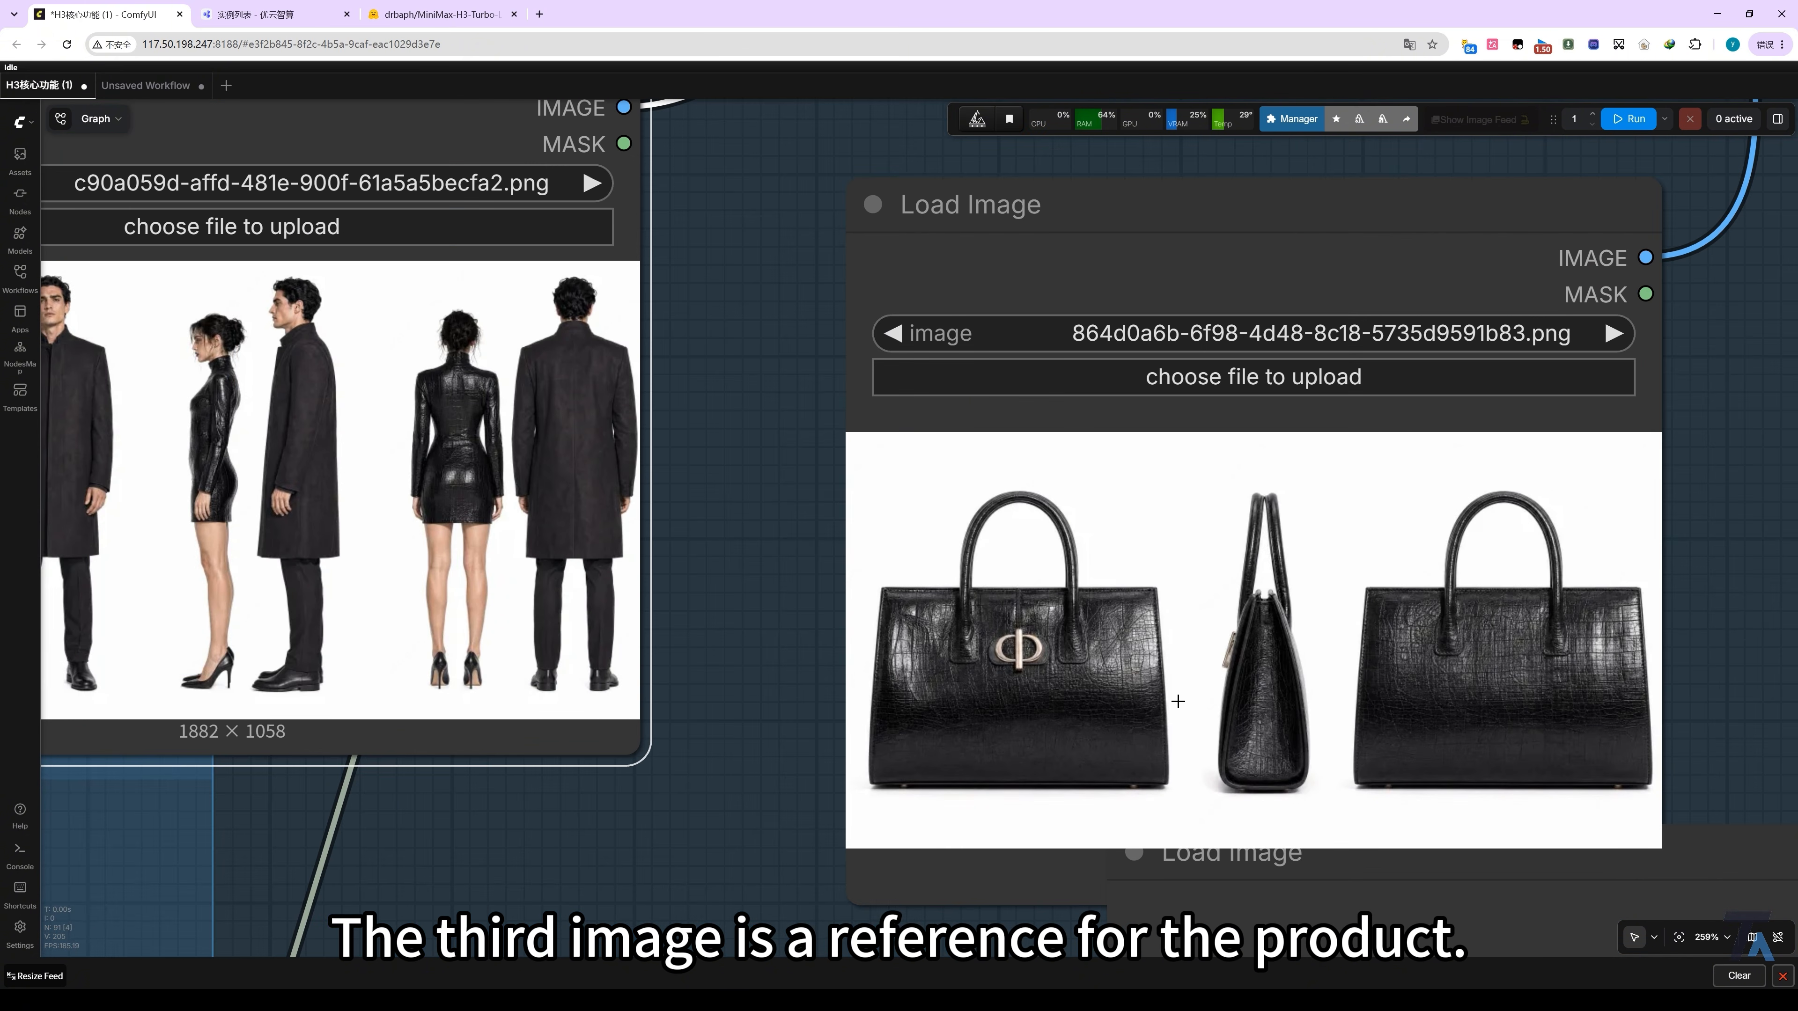
scroll(1164, 708, "down", 4)
left_click_drag(964, 811, 917, 472)
left_click_drag(1127, 676, 1067, 725)
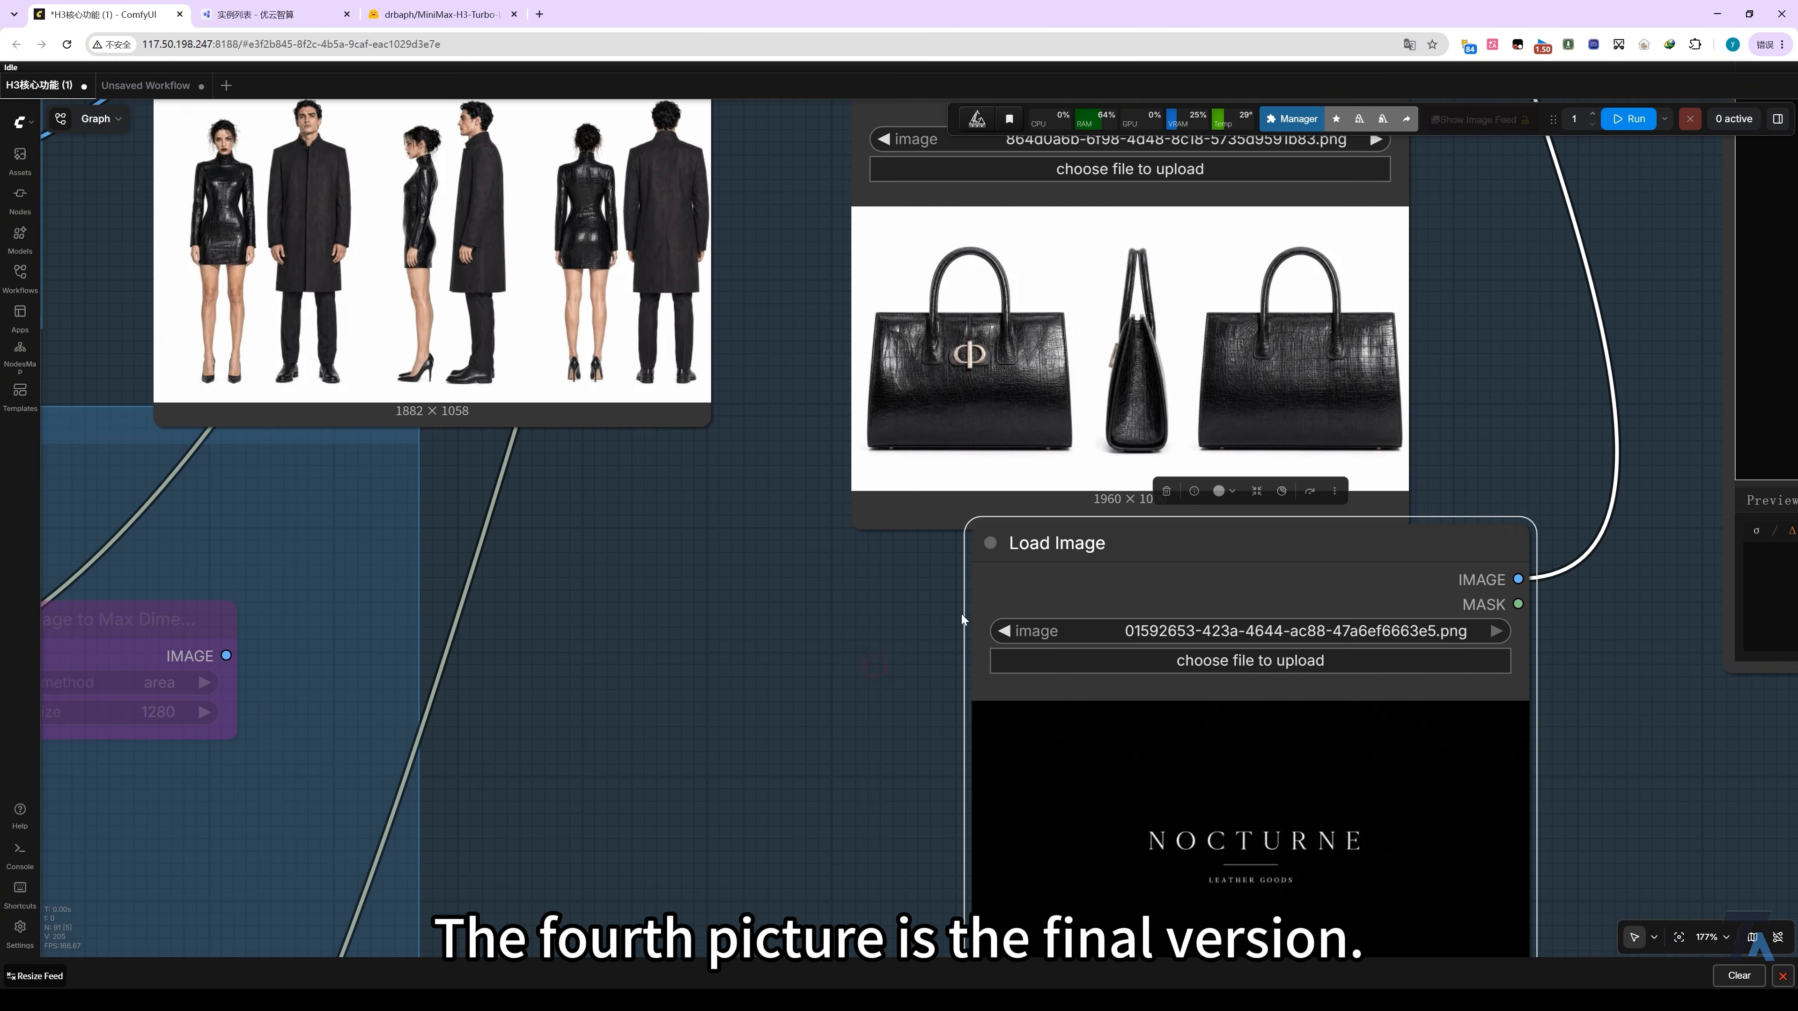
left_click_drag(1178, 880, 1165, 719)
Read through the reference workflow's CR Text prompt and check its Resolution Selector and Float (duration) settings.
scroll(1165, 718, "up", 4)
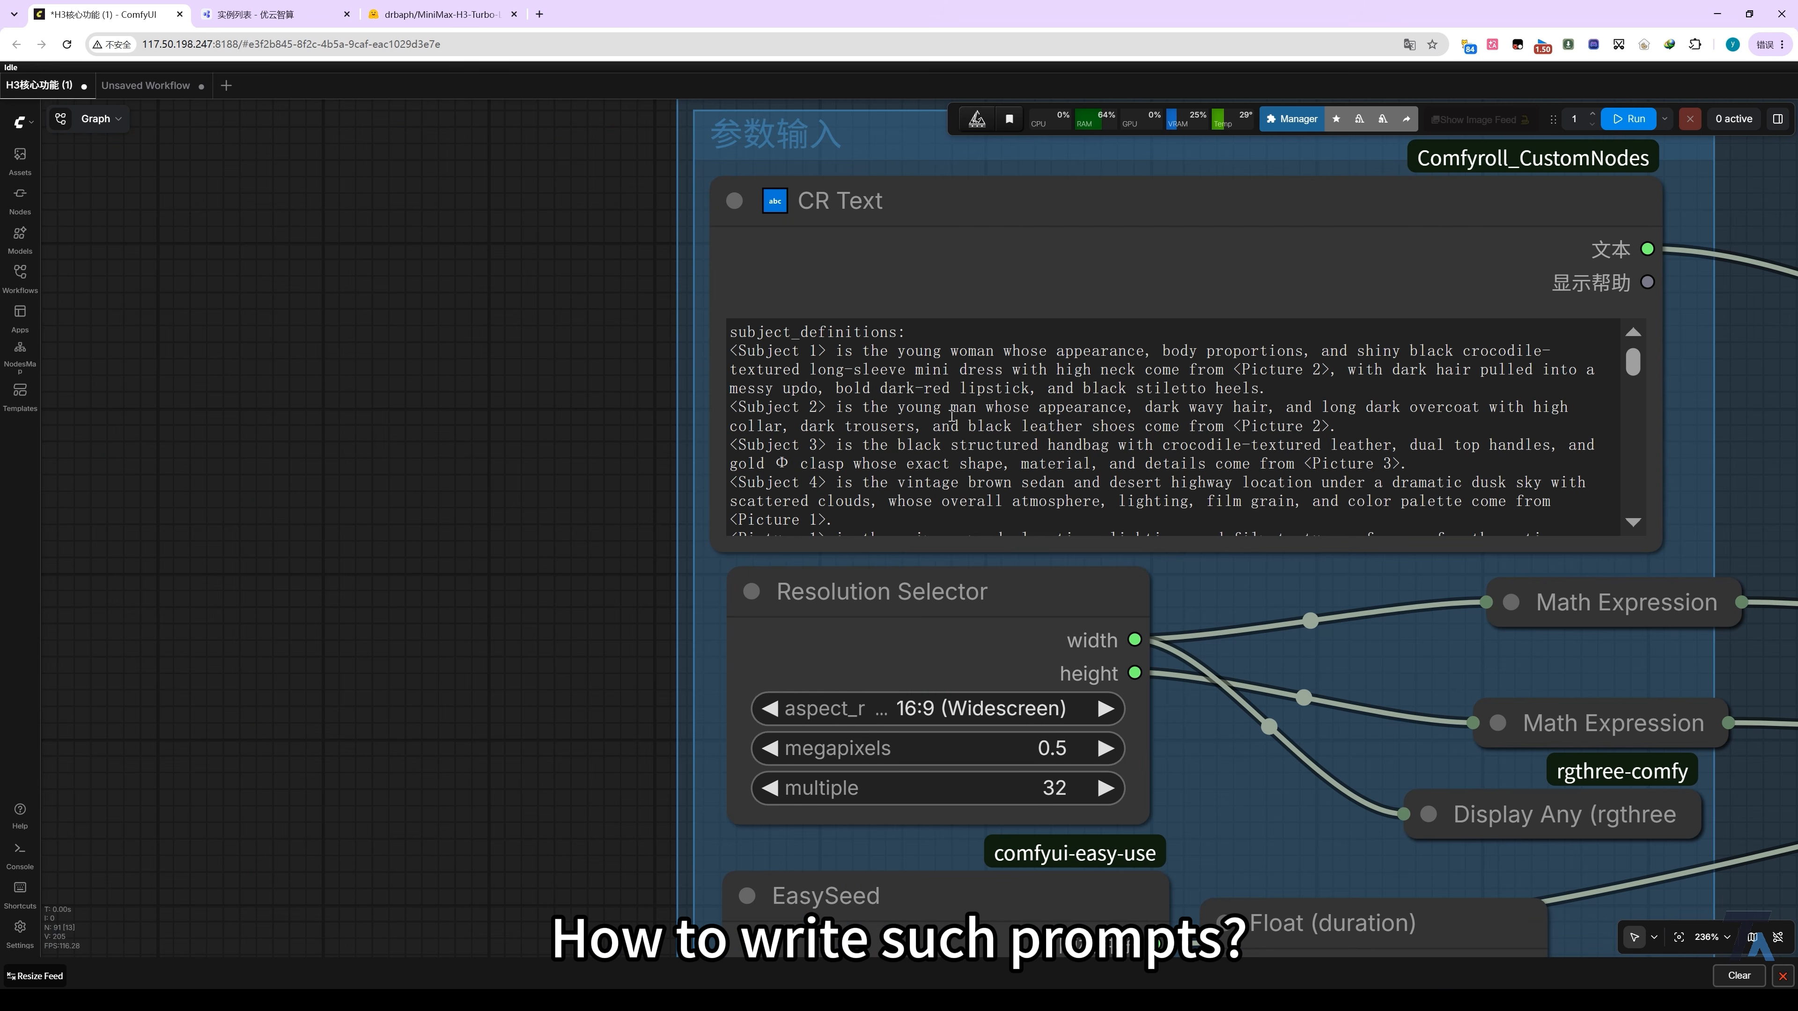
scroll(952, 415, "down", 15)
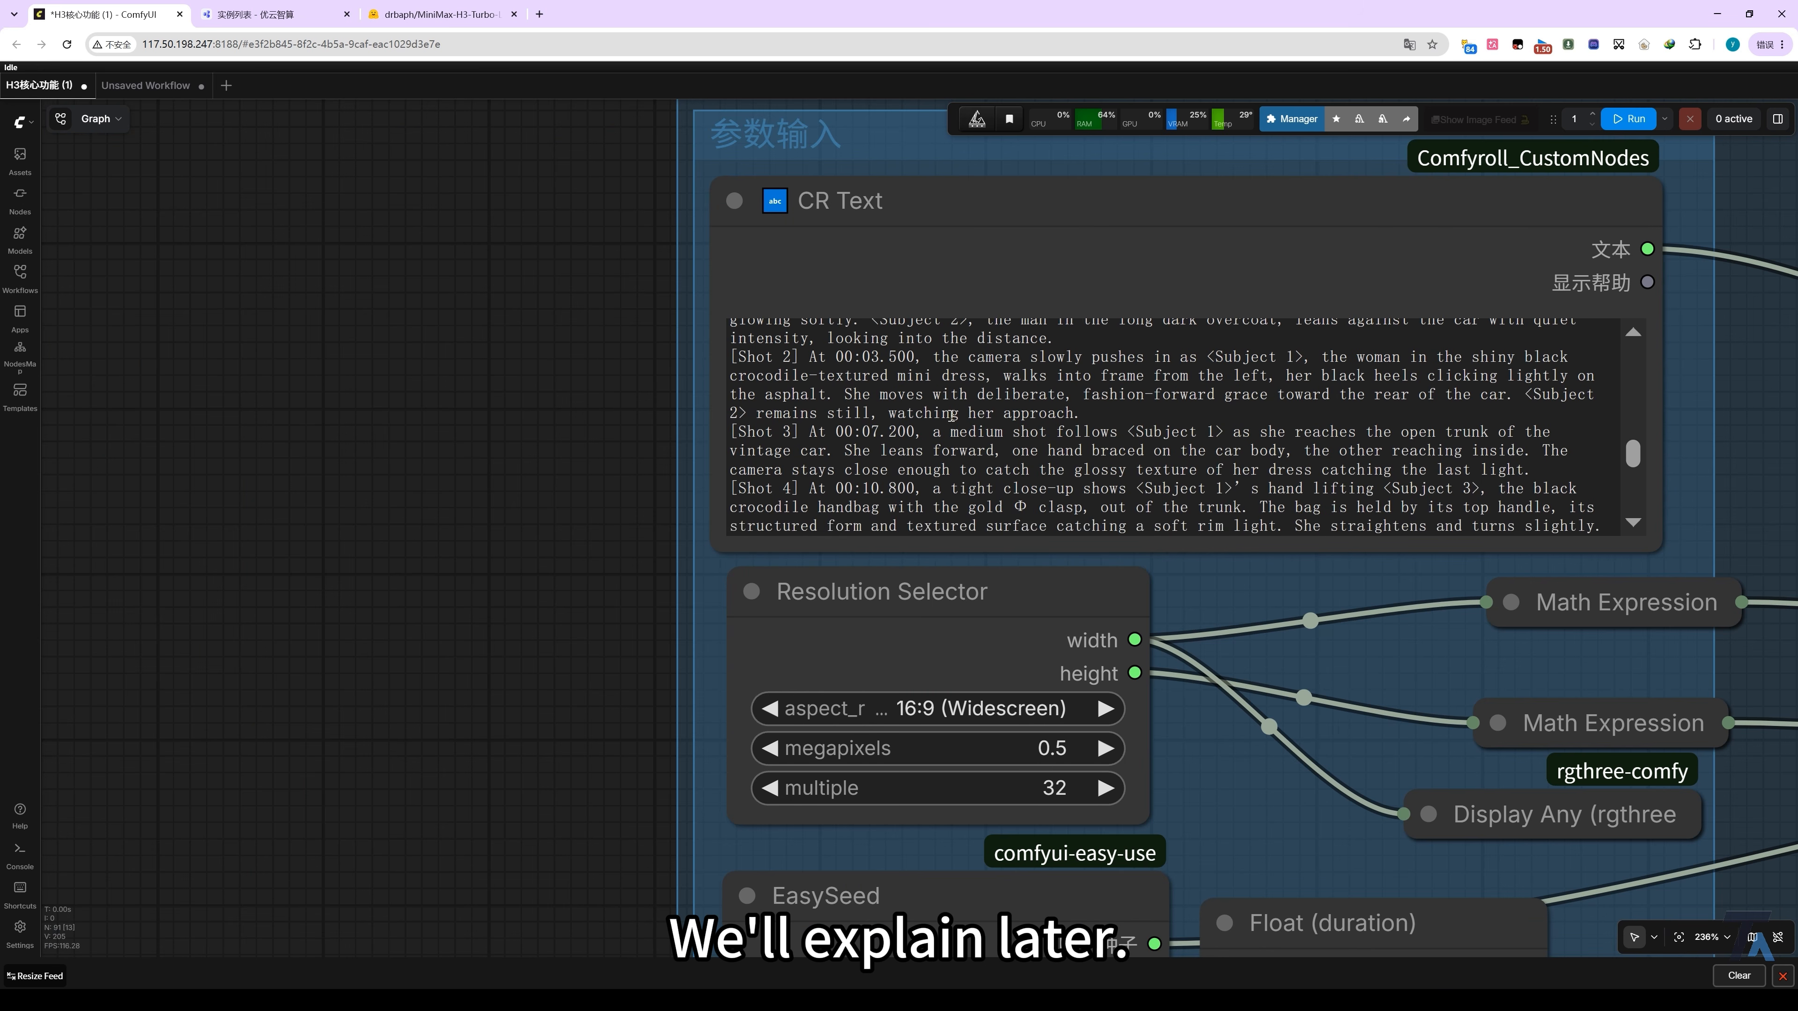
scroll(469, 528, "down", 4)
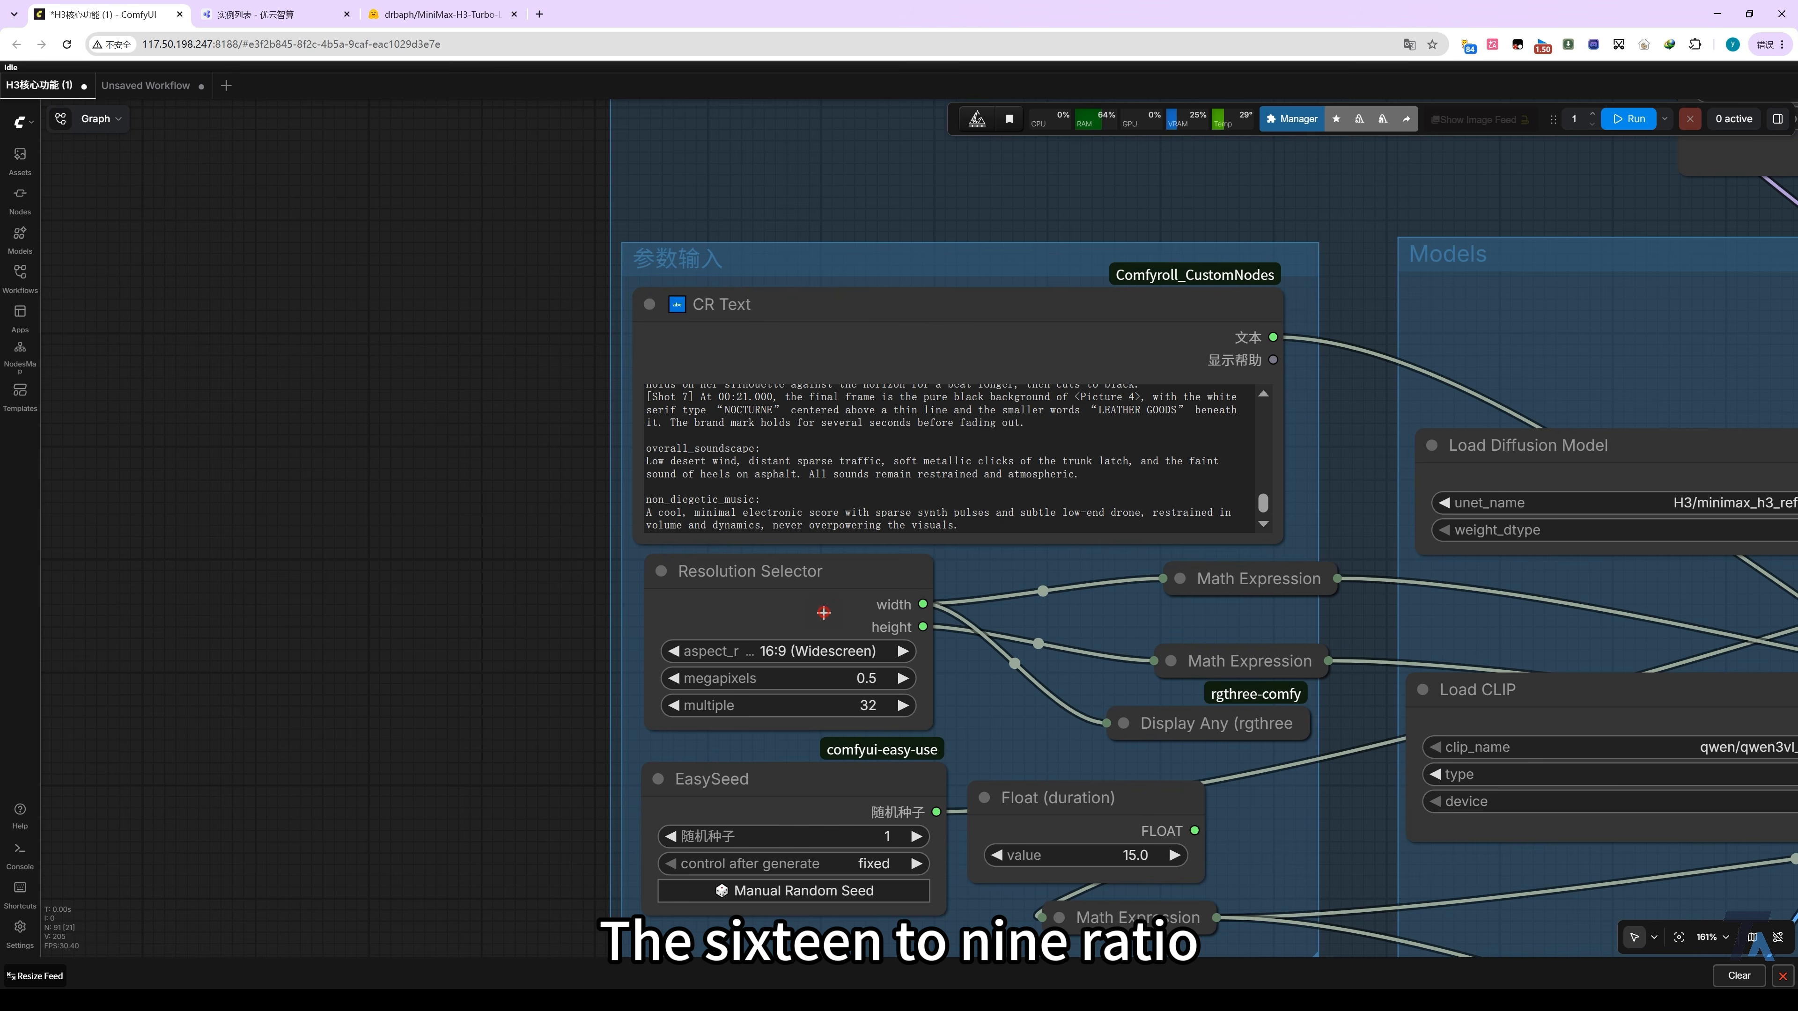
left_click(858, 694)
scroll(941, 673, "down", 3)
left_click(1028, 658)
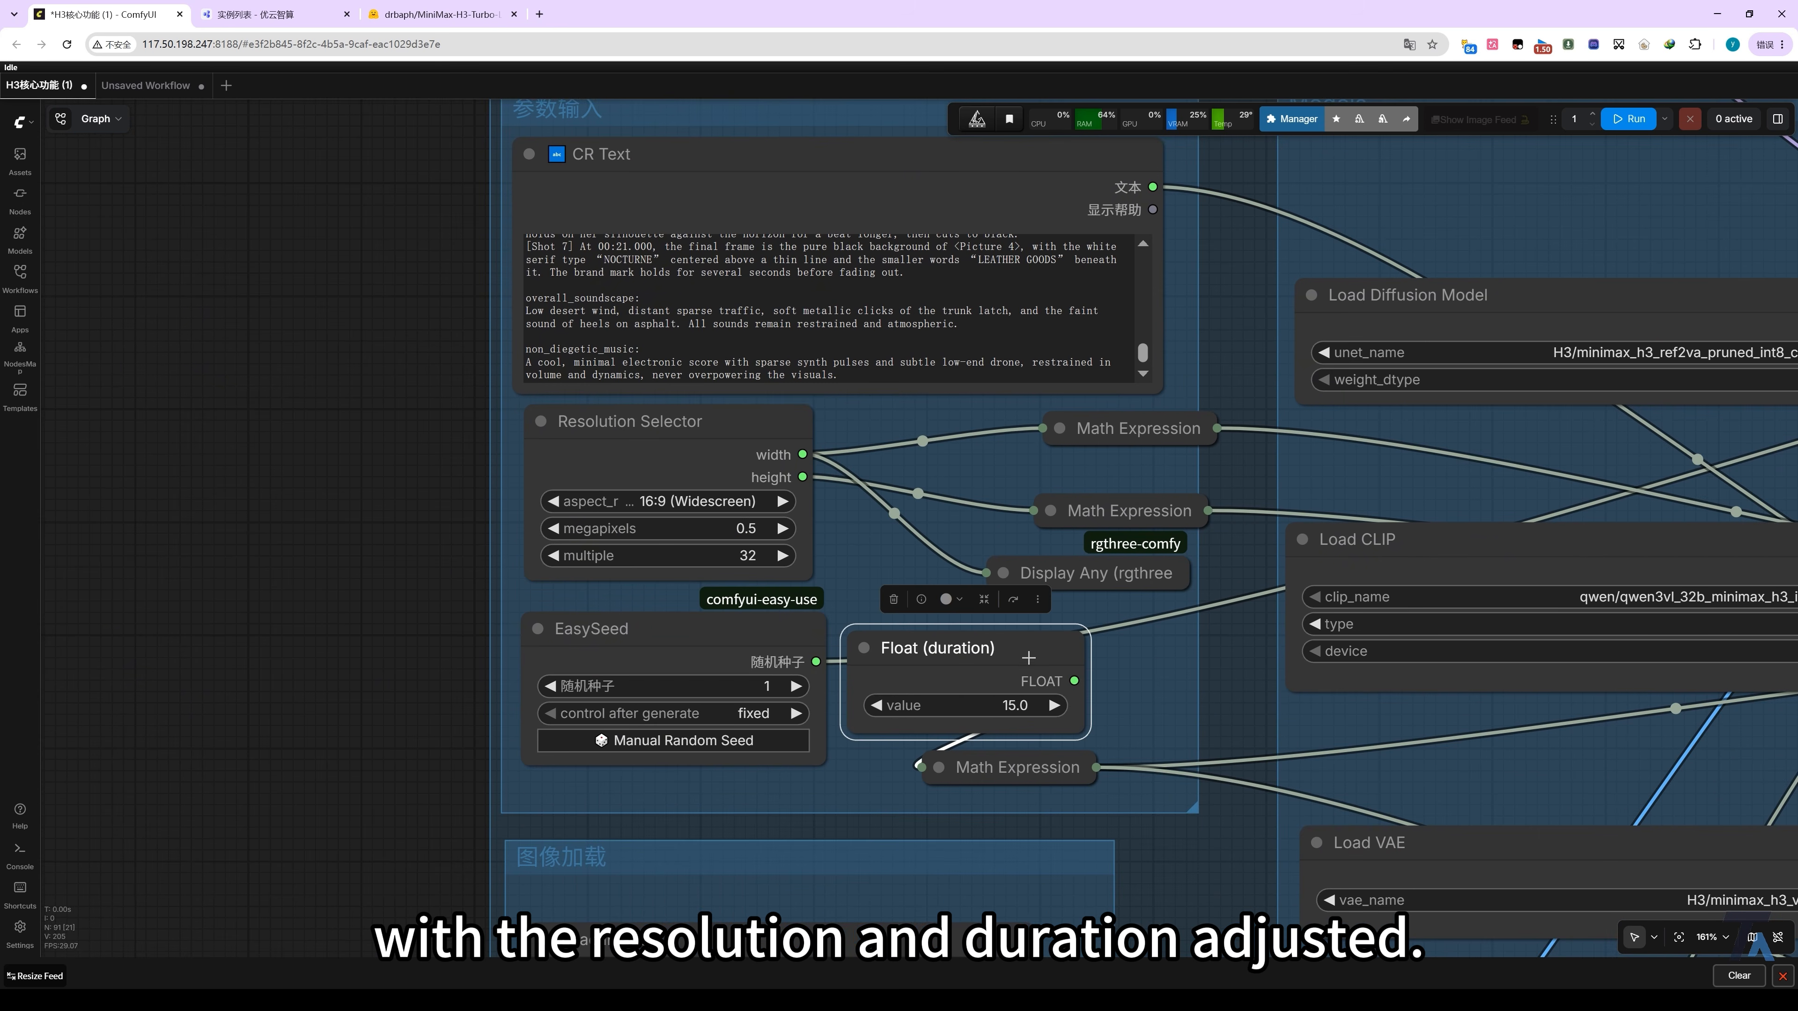
Look over the reference workflow's turbo LoRA and the acceleration nodes from Patch Sage Attention to Spectrum Apply.
scroll(1132, 652, "down", 10)
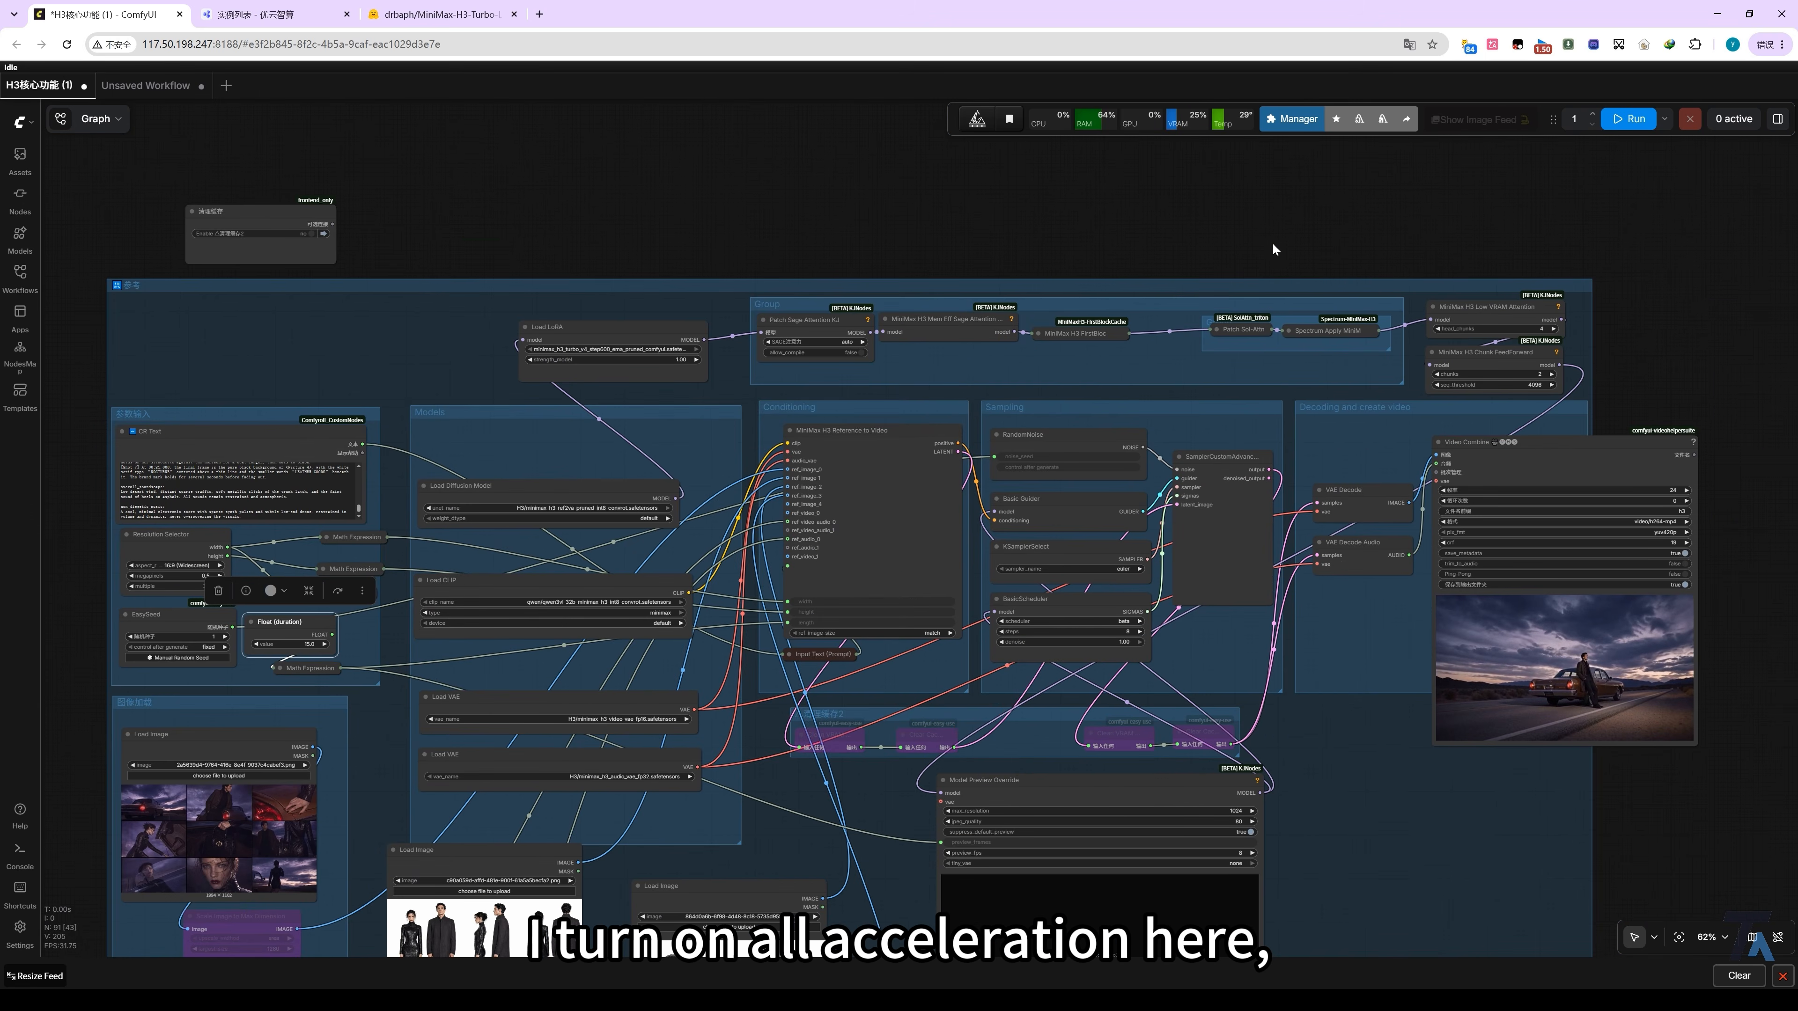
scroll(926, 650, "up", 6)
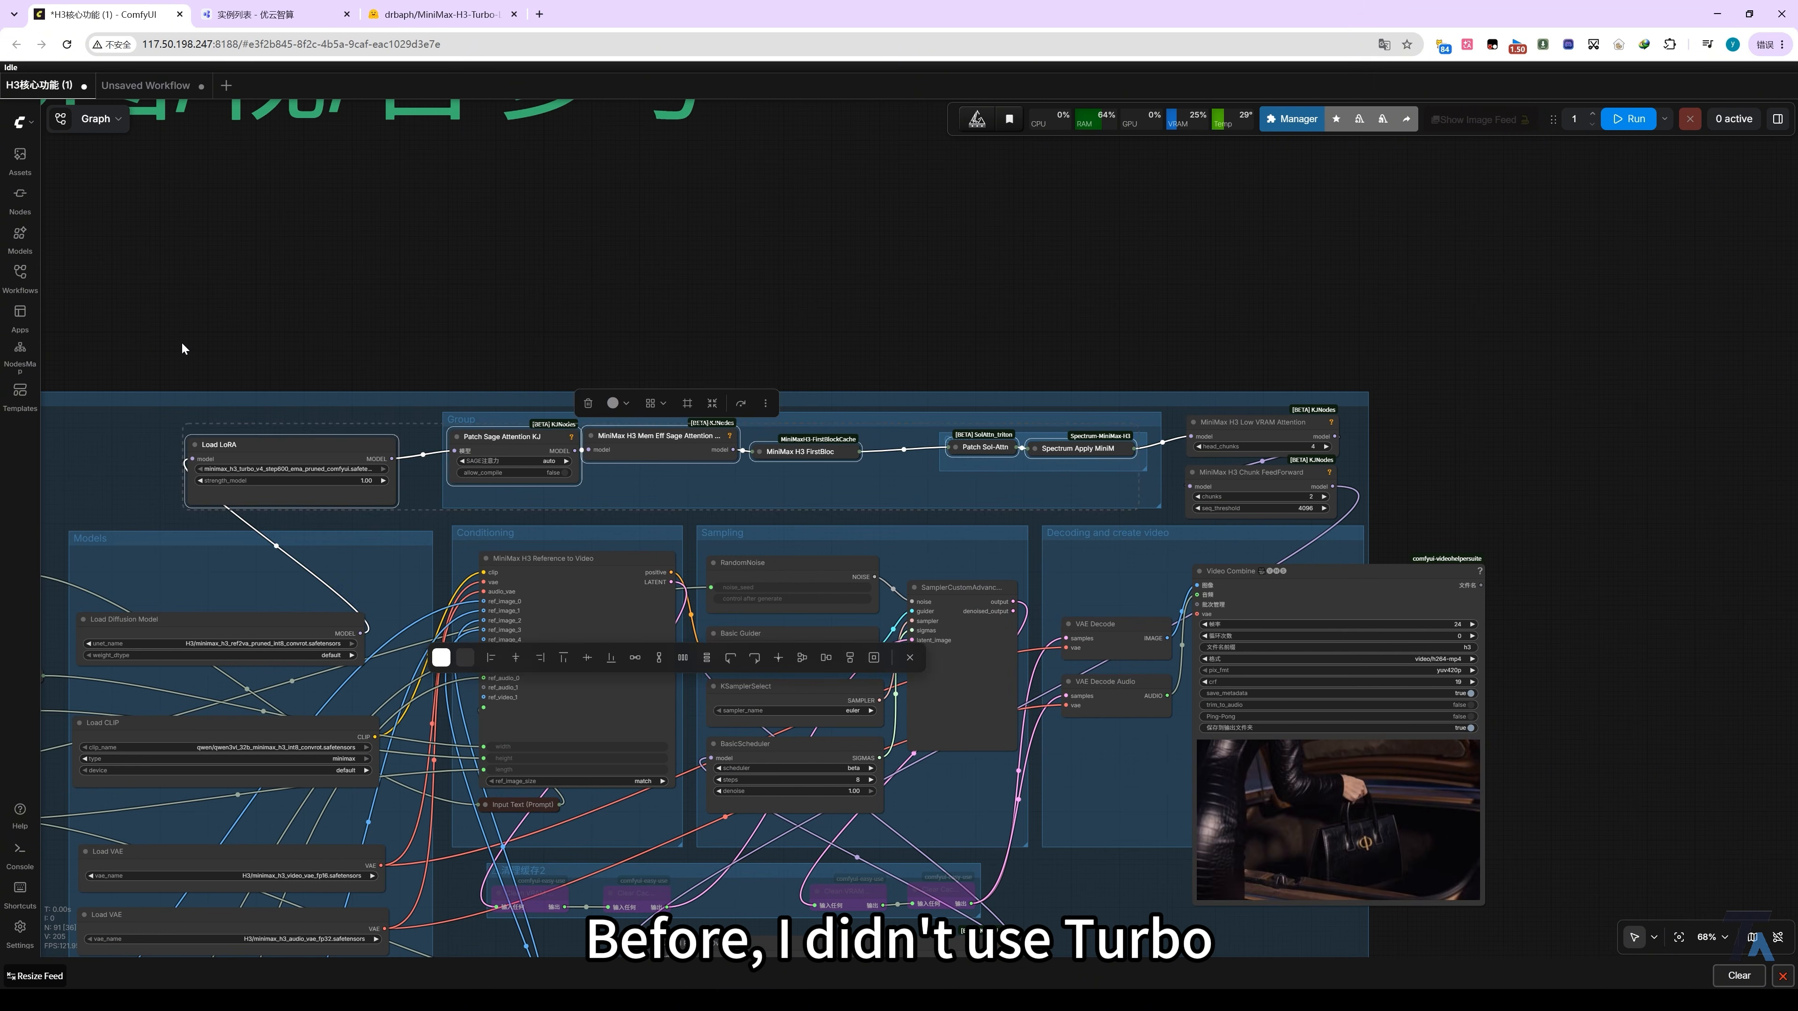
Examine the subject definitions in the reference workflow's CR Text prompt.
left_click_drag(159, 344, 1437, 528)
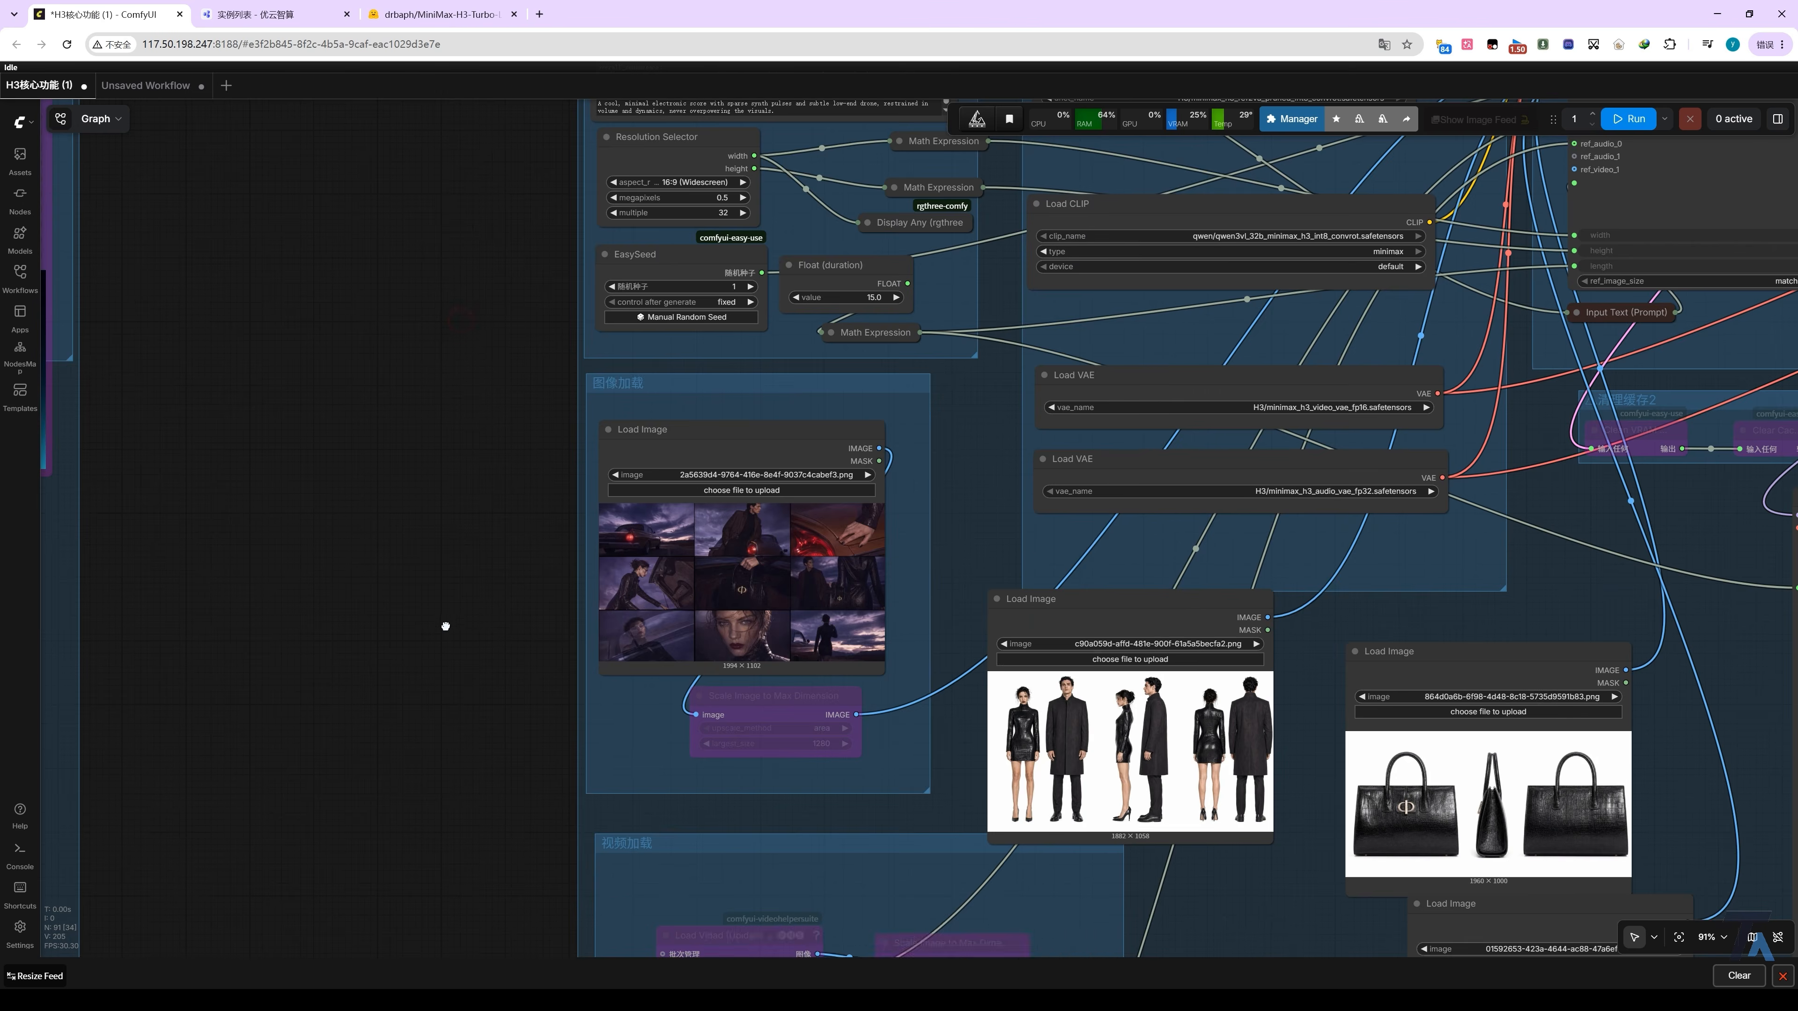
scroll(446, 626, "up", 5)
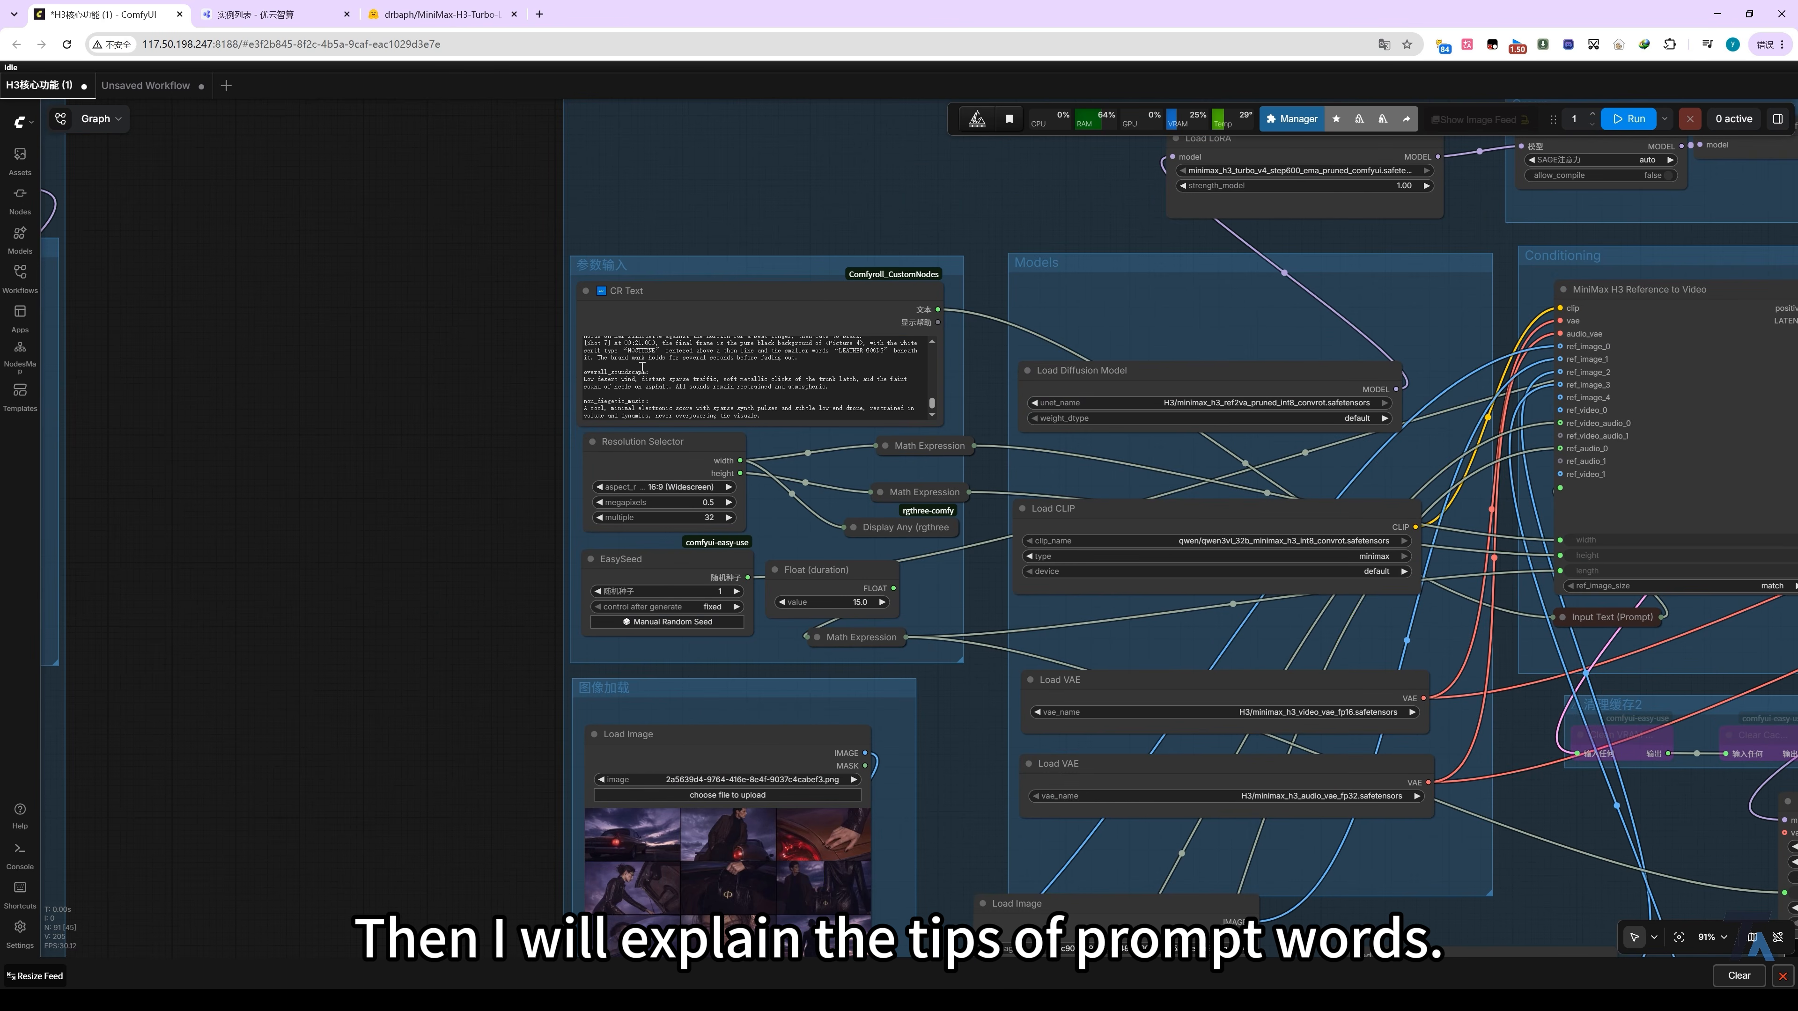
scroll(641, 367, "up", 5)
scroll(518, 367, "up", 8)
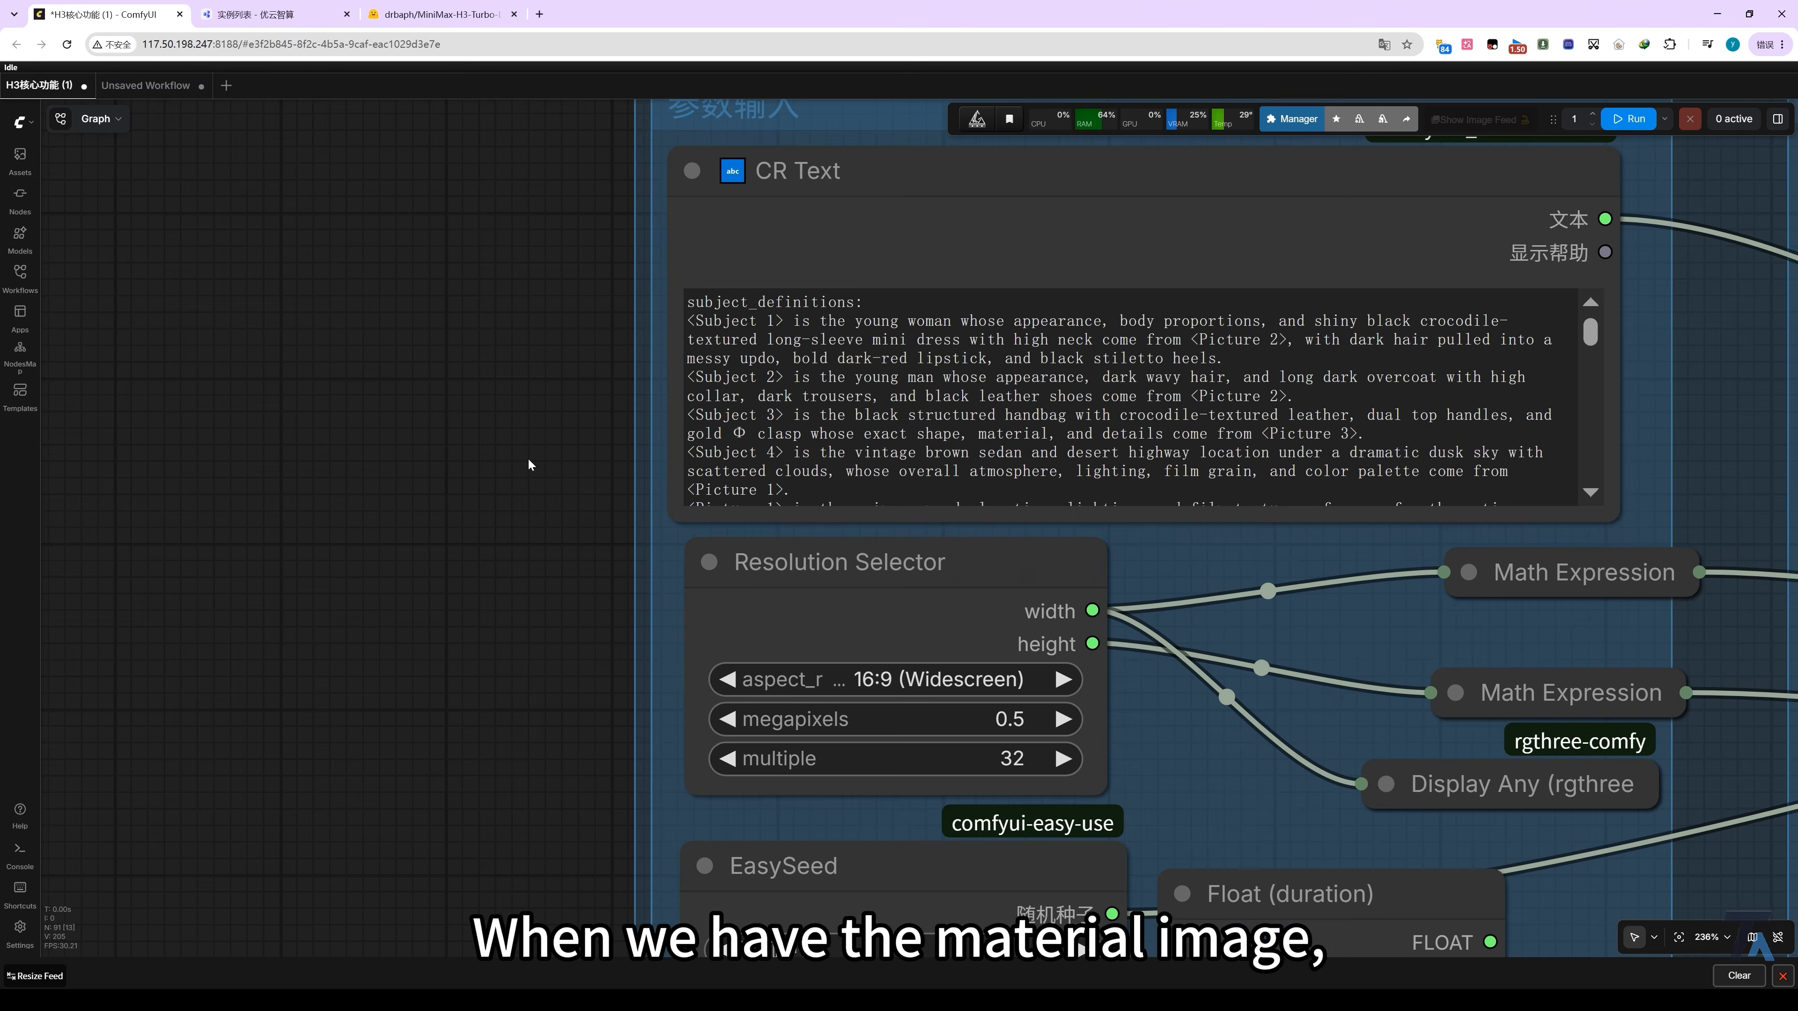
Look over the storyboard, character and handbag images in the reference workflow's Load Image nodes.
scroll(528, 458, "down", 7)
left_click_drag(287, 761, 264, 301)
left_click_drag(352, 515, 264, 301)
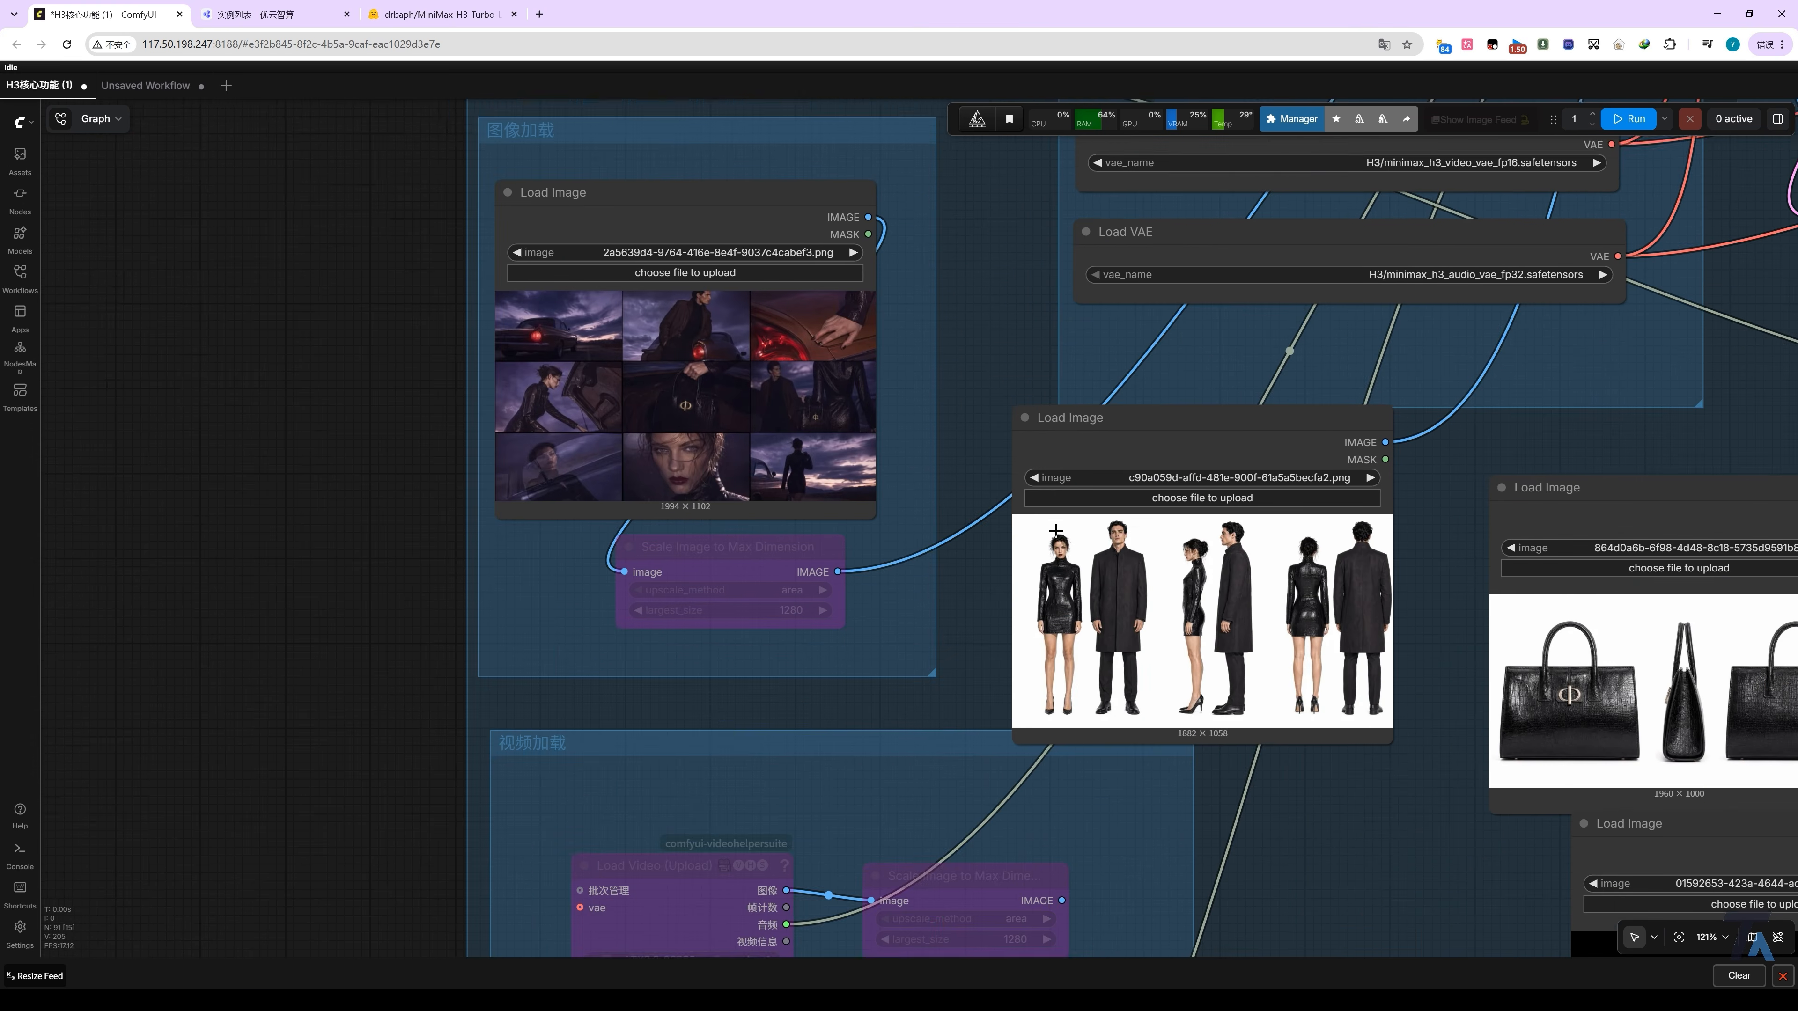
scroll(1055, 531, "down", 2)
scroll(1268, 615, "right", 3)
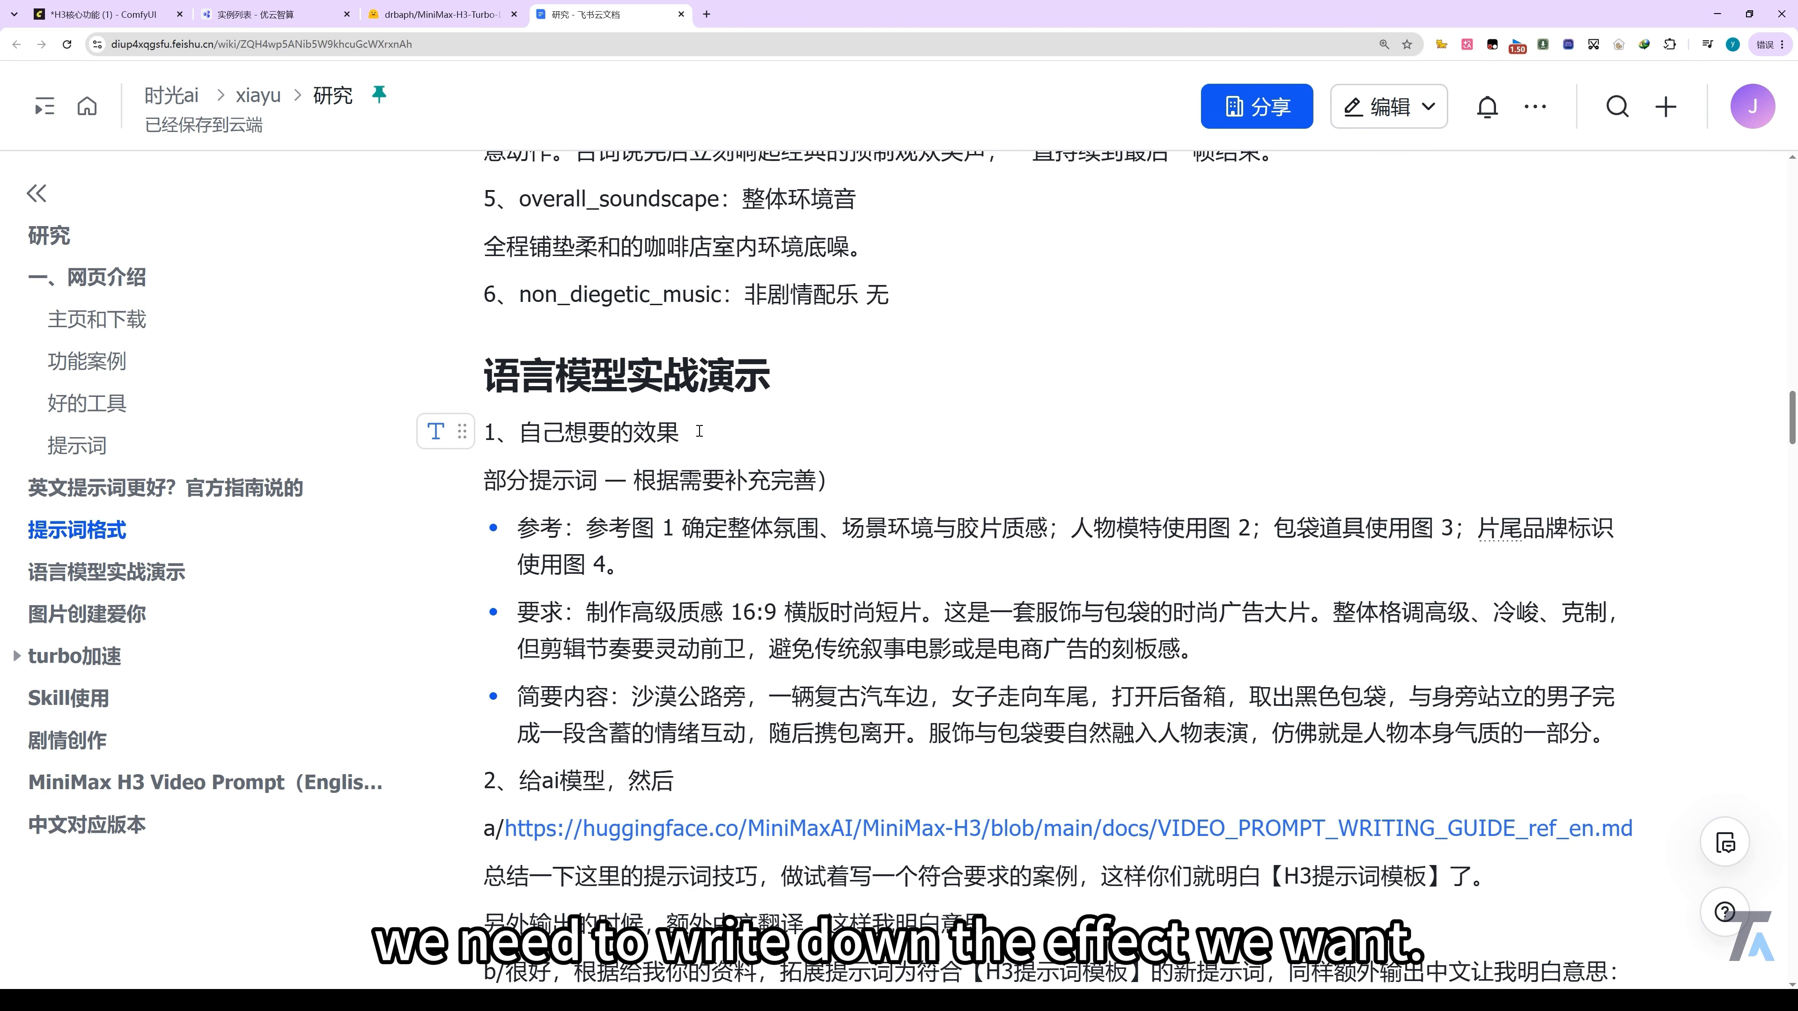
Switch to the Feishu notes and read how the outline's 参考 point assigns reference images 1 to 4.
left_click_drag(587, 528, 753, 535)
left_click(667, 565)
left_click_drag(936, 536, 1065, 536)
left_click(888, 575)
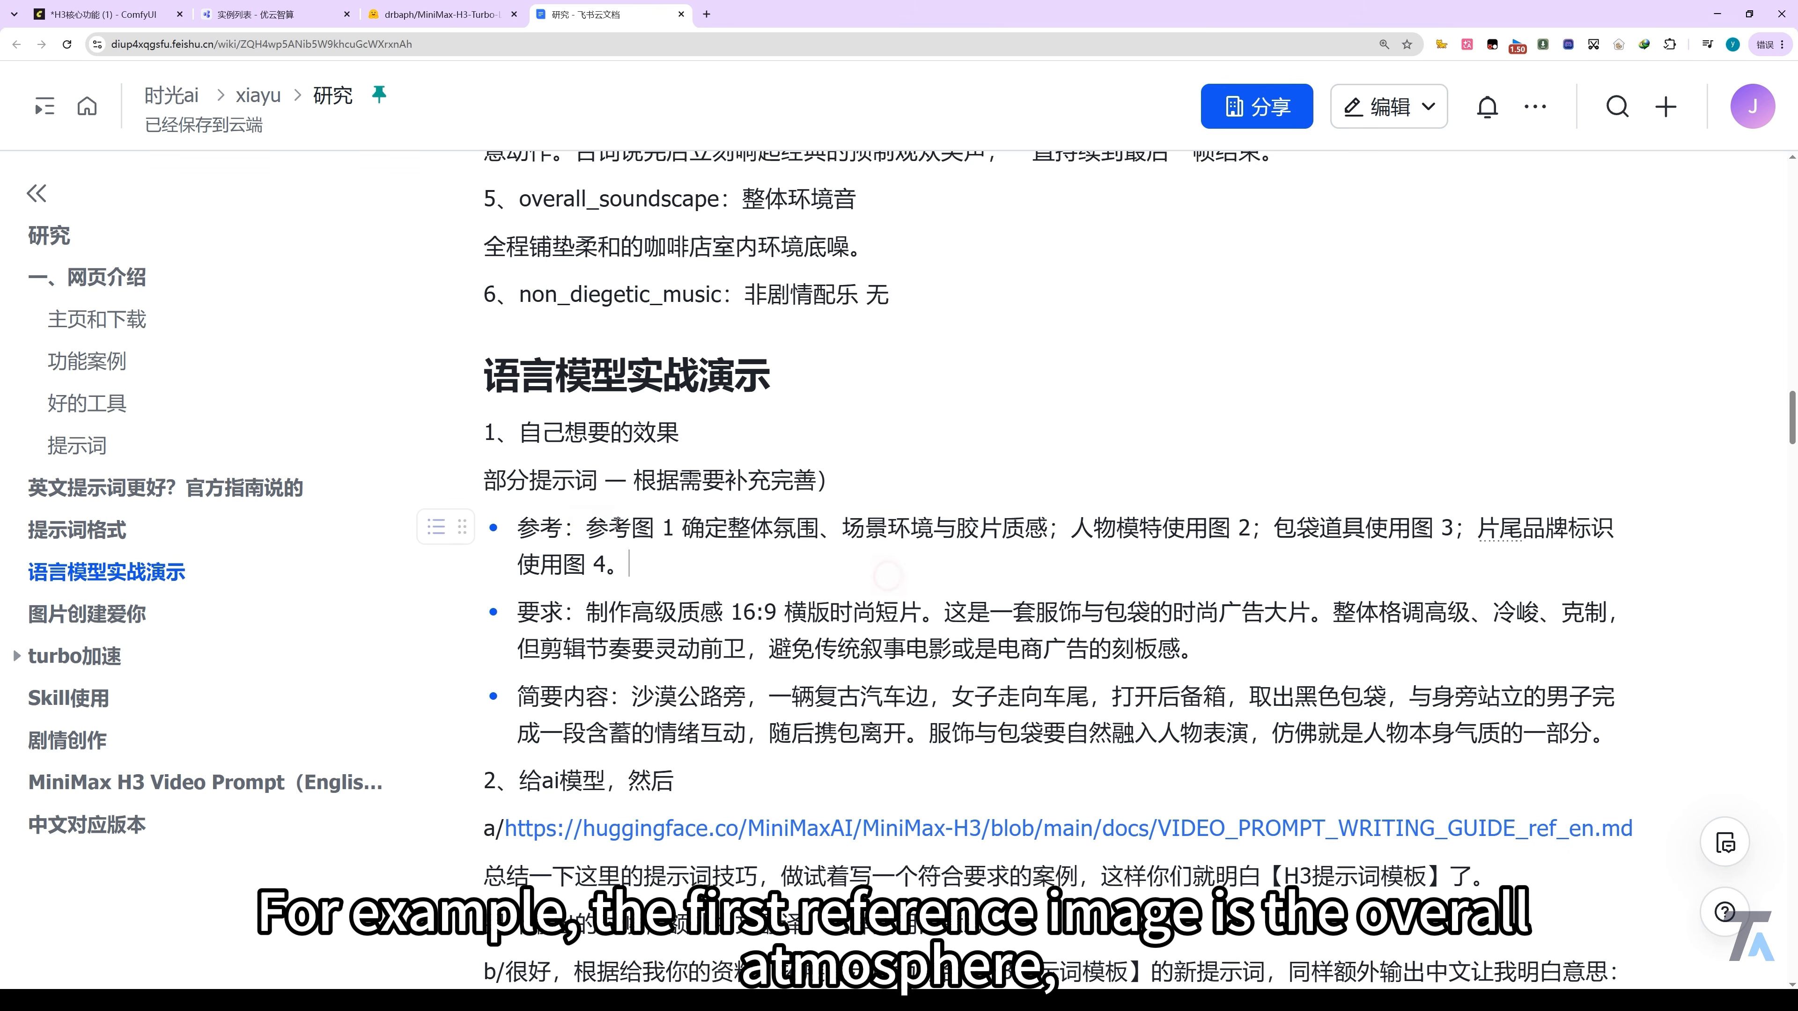
left_click_drag(591, 528, 705, 530)
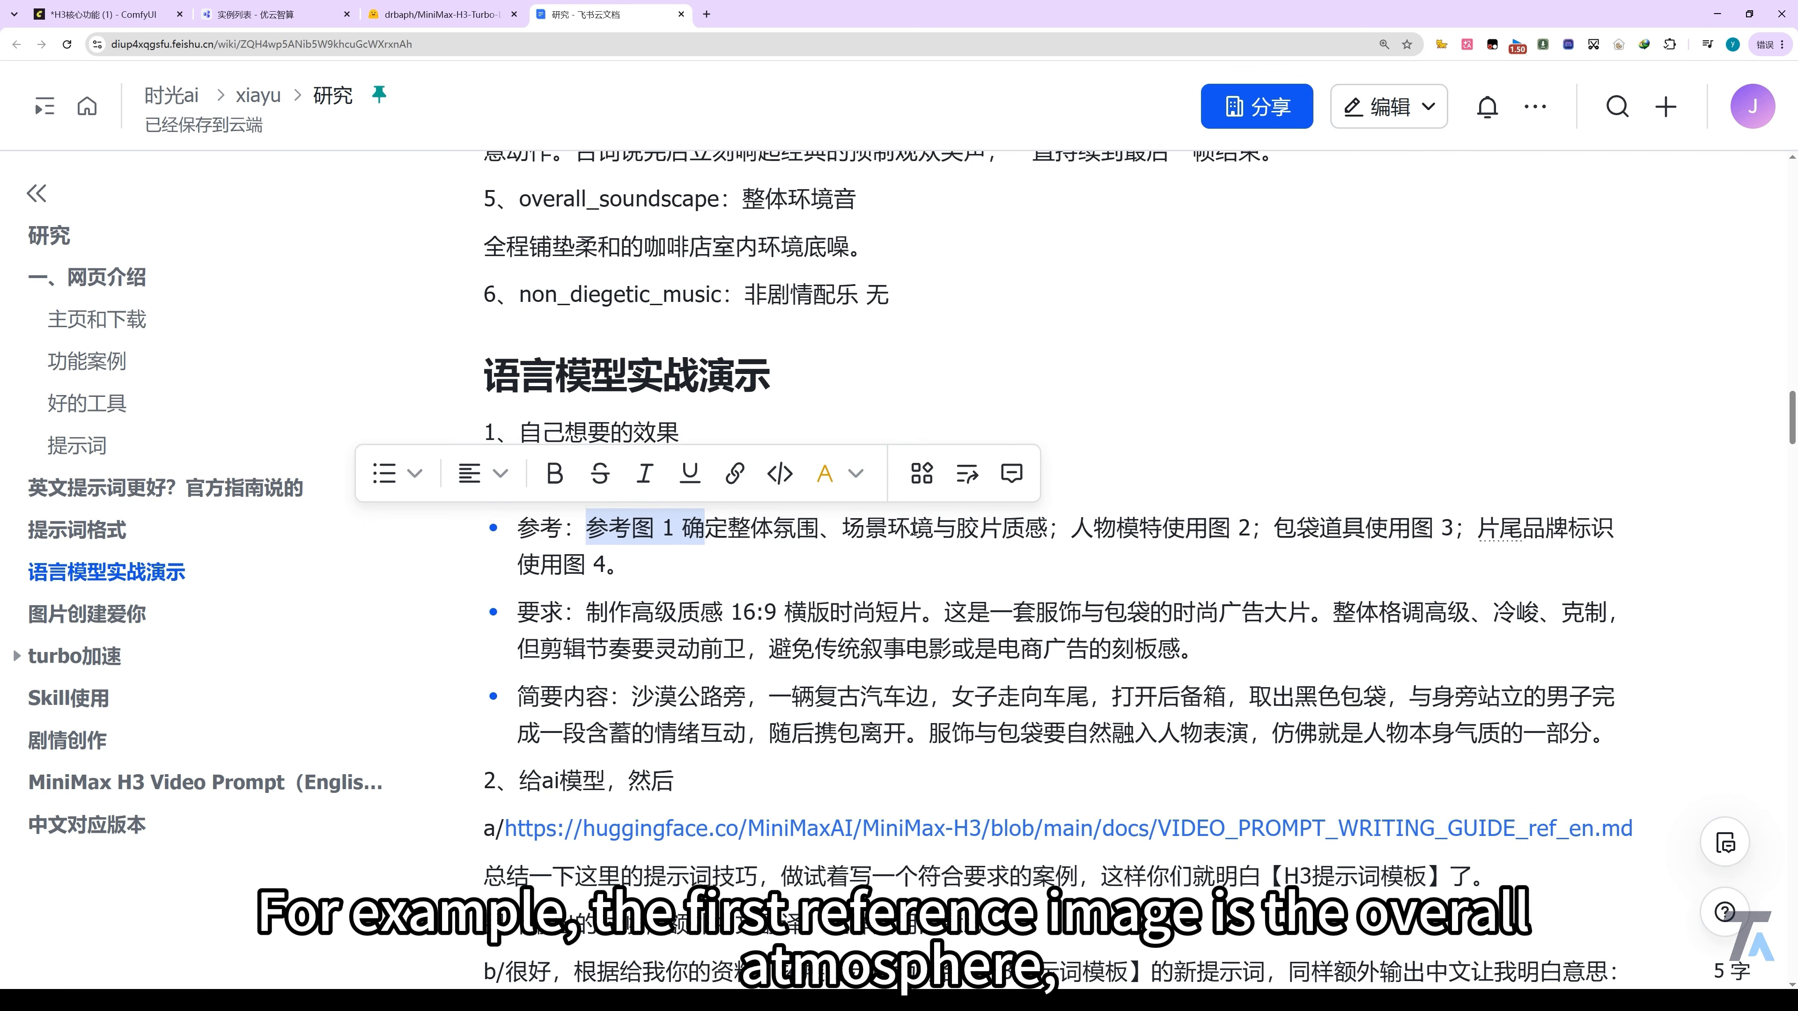
left_click_drag(1070, 530, 1596, 544)
left_click(723, 611)
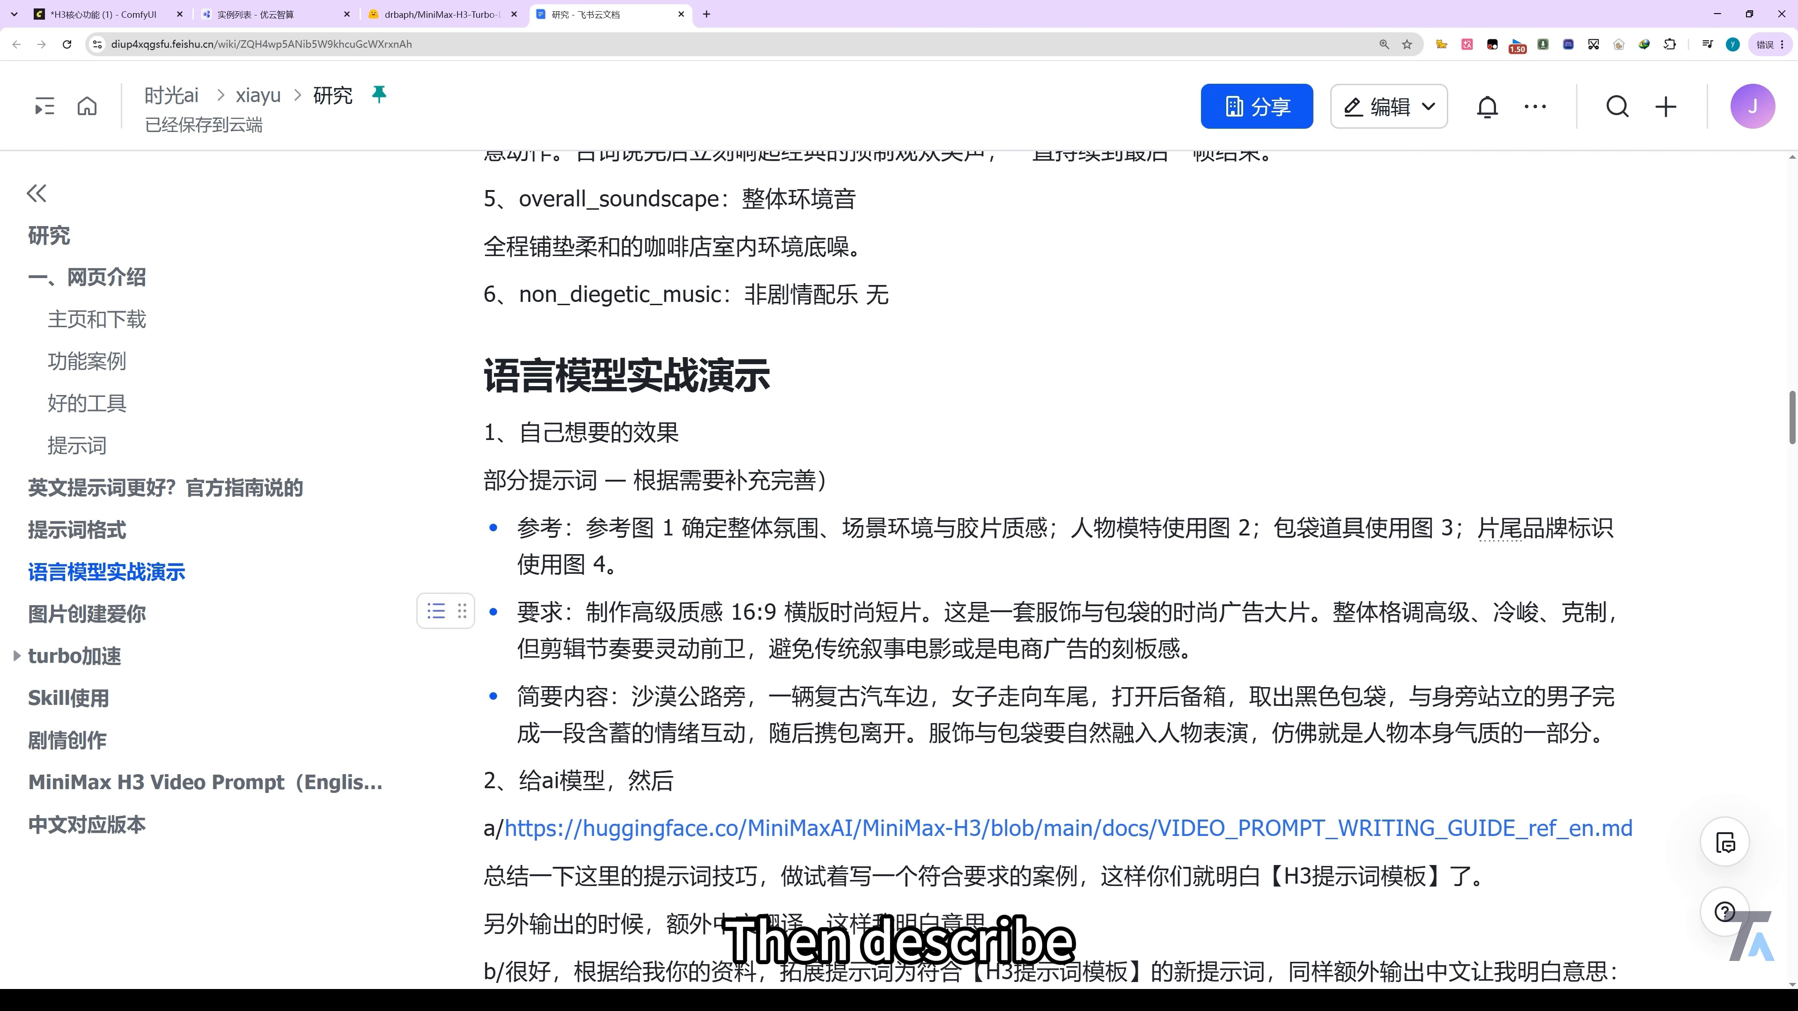
Read the 要求 point of the prompt outline, which describes the style required for the fashion film.
left_click_drag(524, 614, 539, 614)
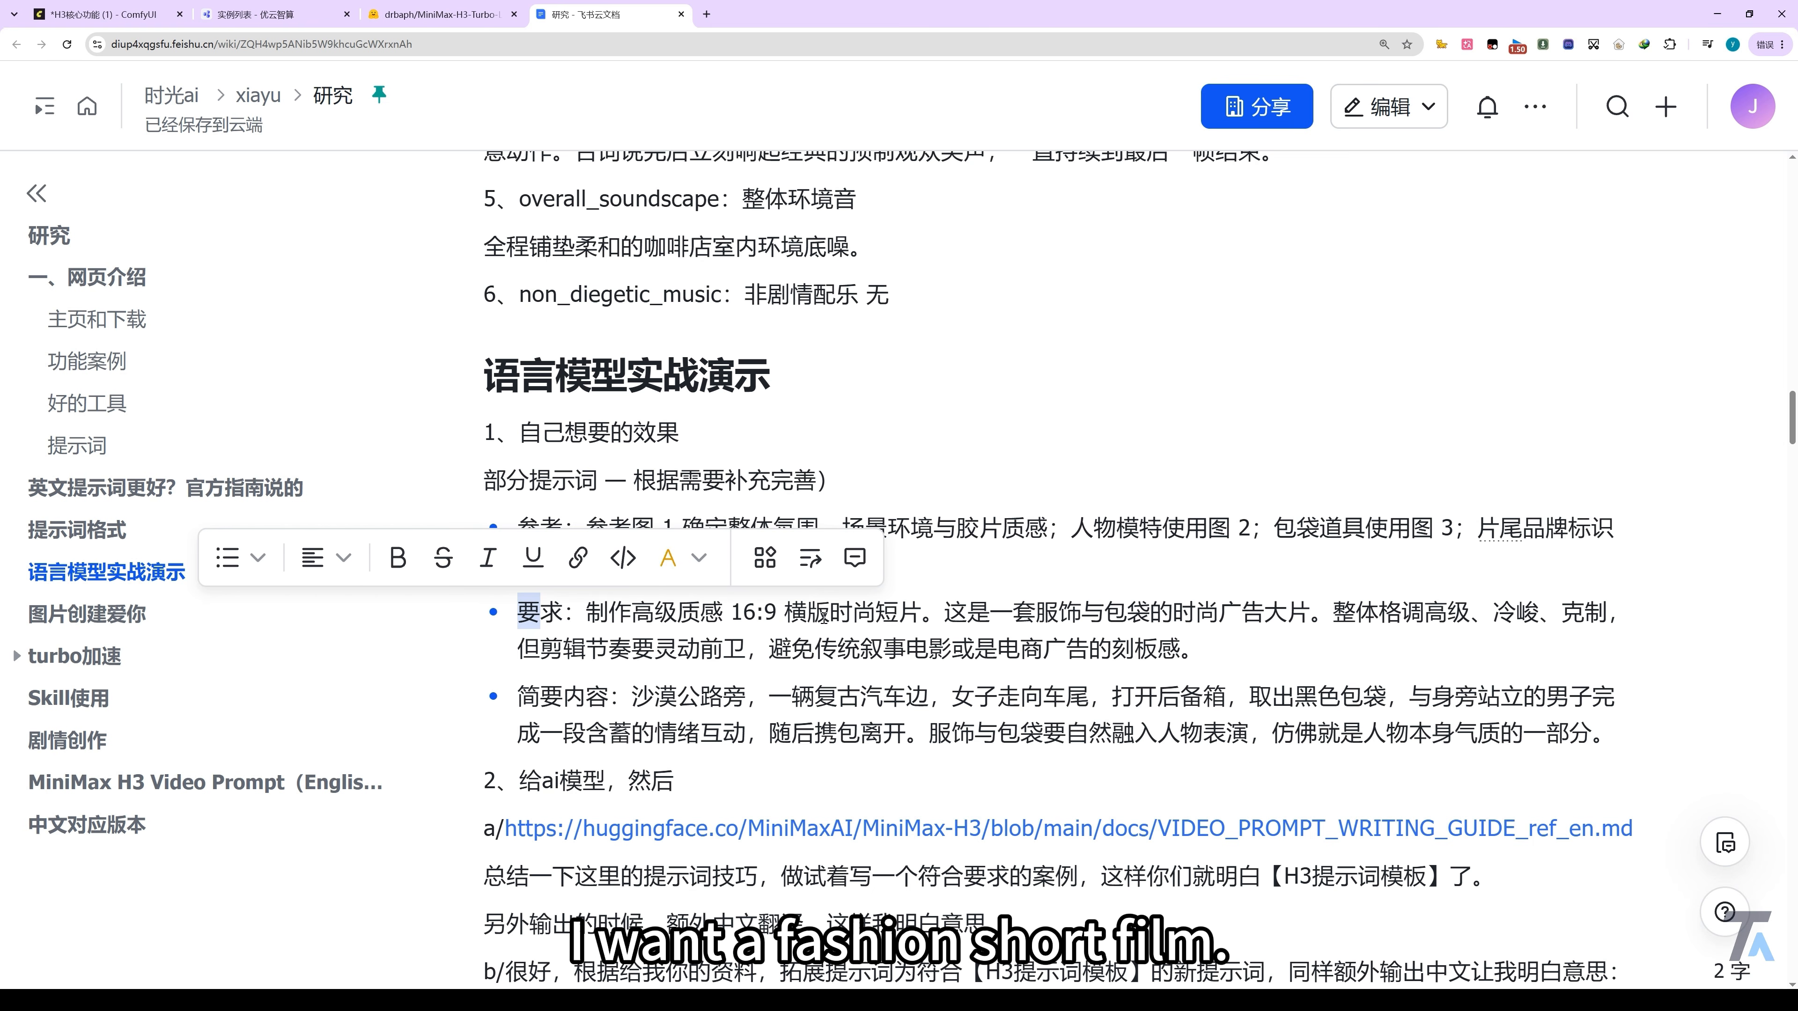
left_click_drag(823, 614, 960, 613)
left_click(643, 609)
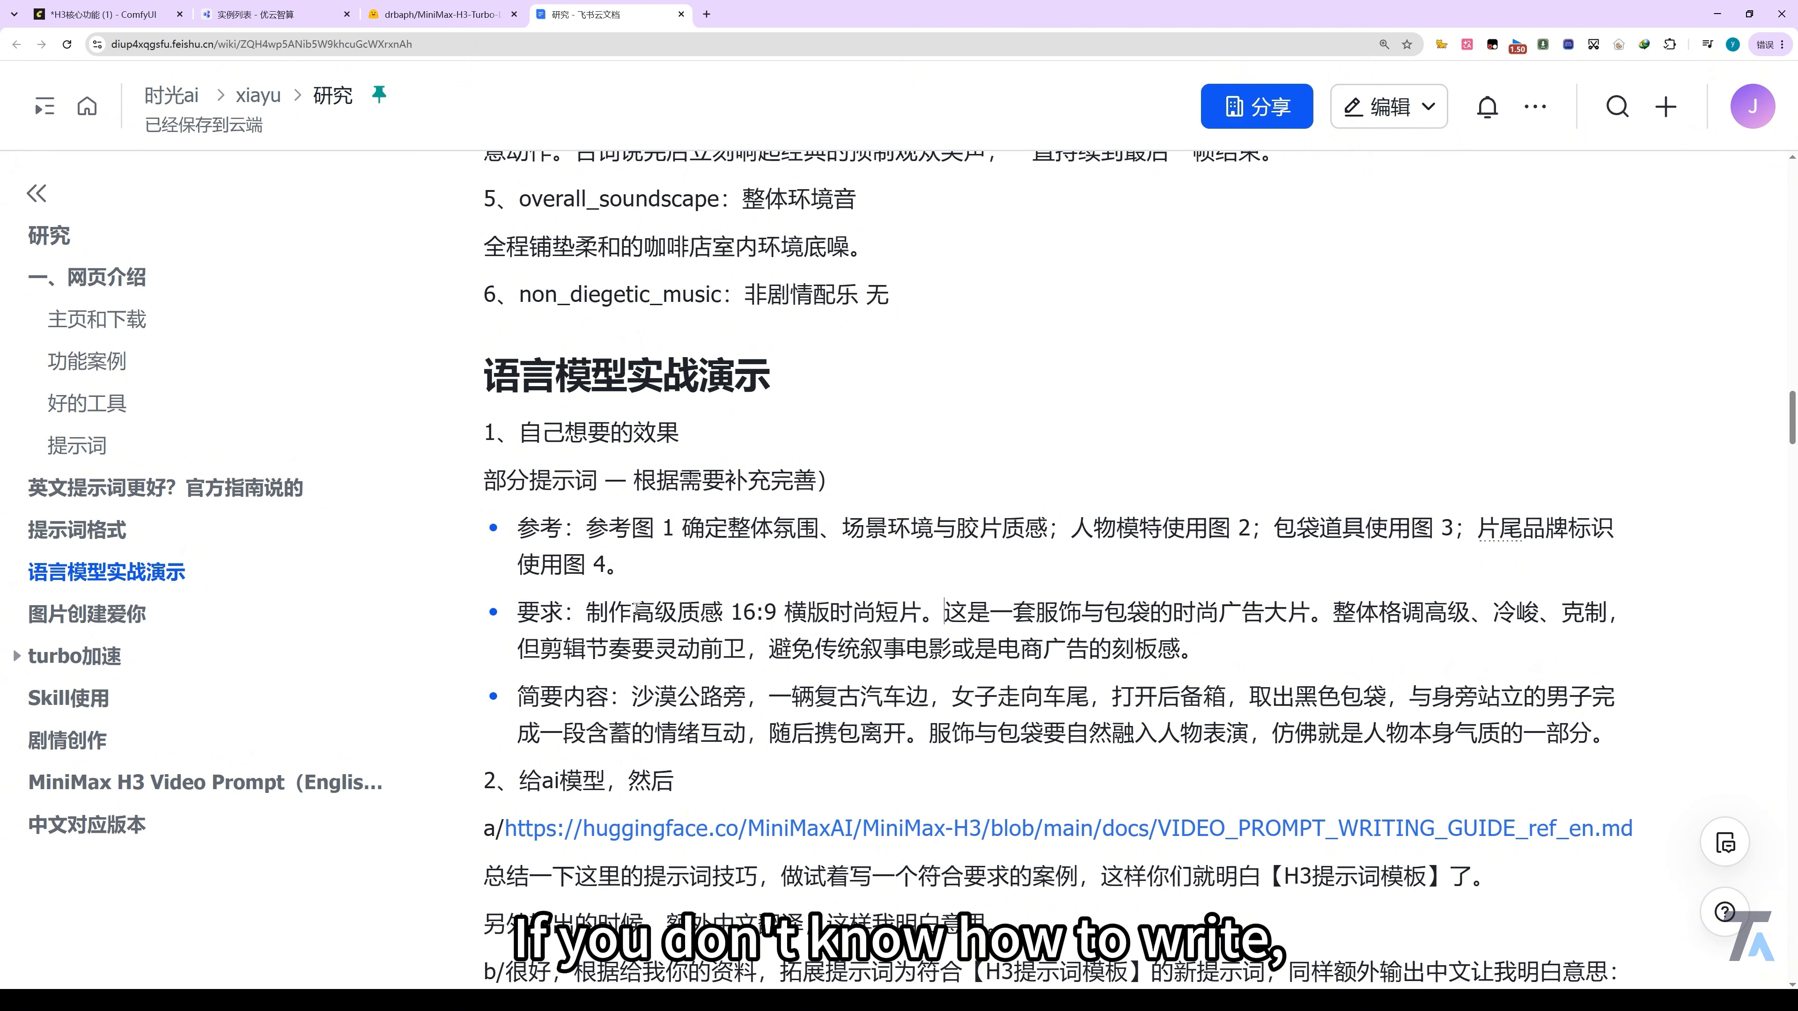
left_click_drag(610, 614, 1137, 646)
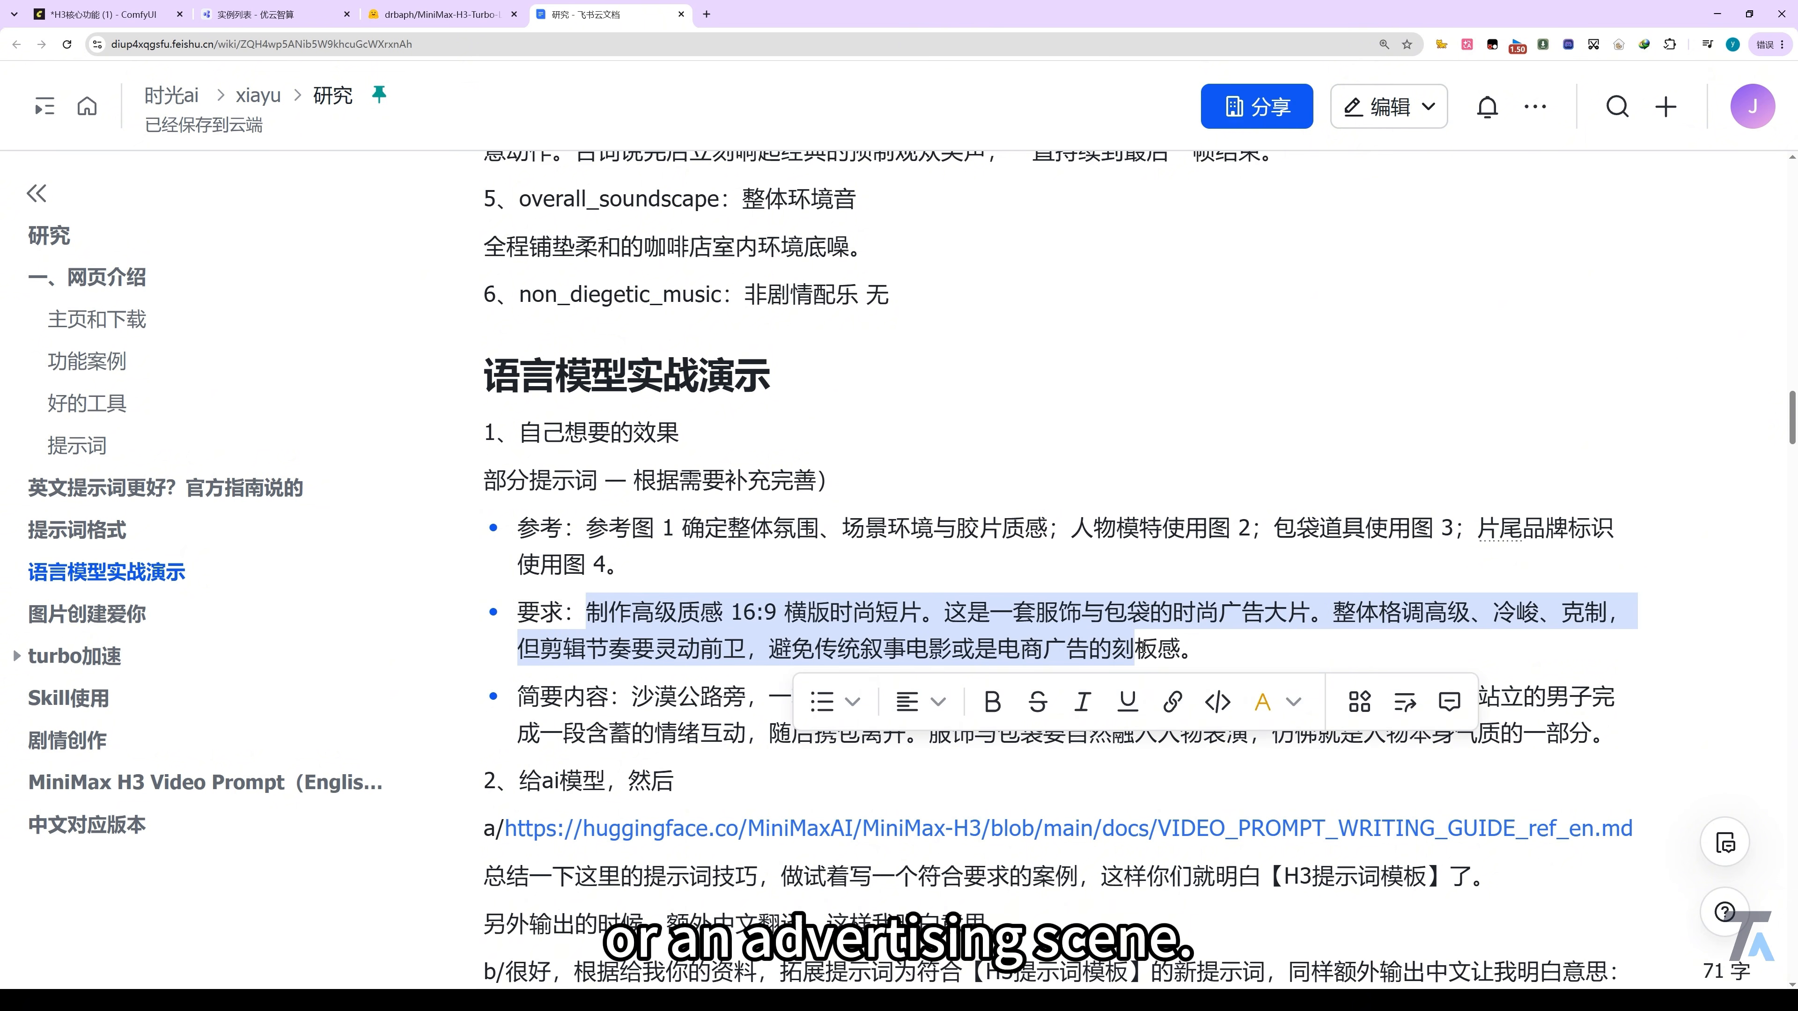
left_click_drag(585, 614, 1183, 650)
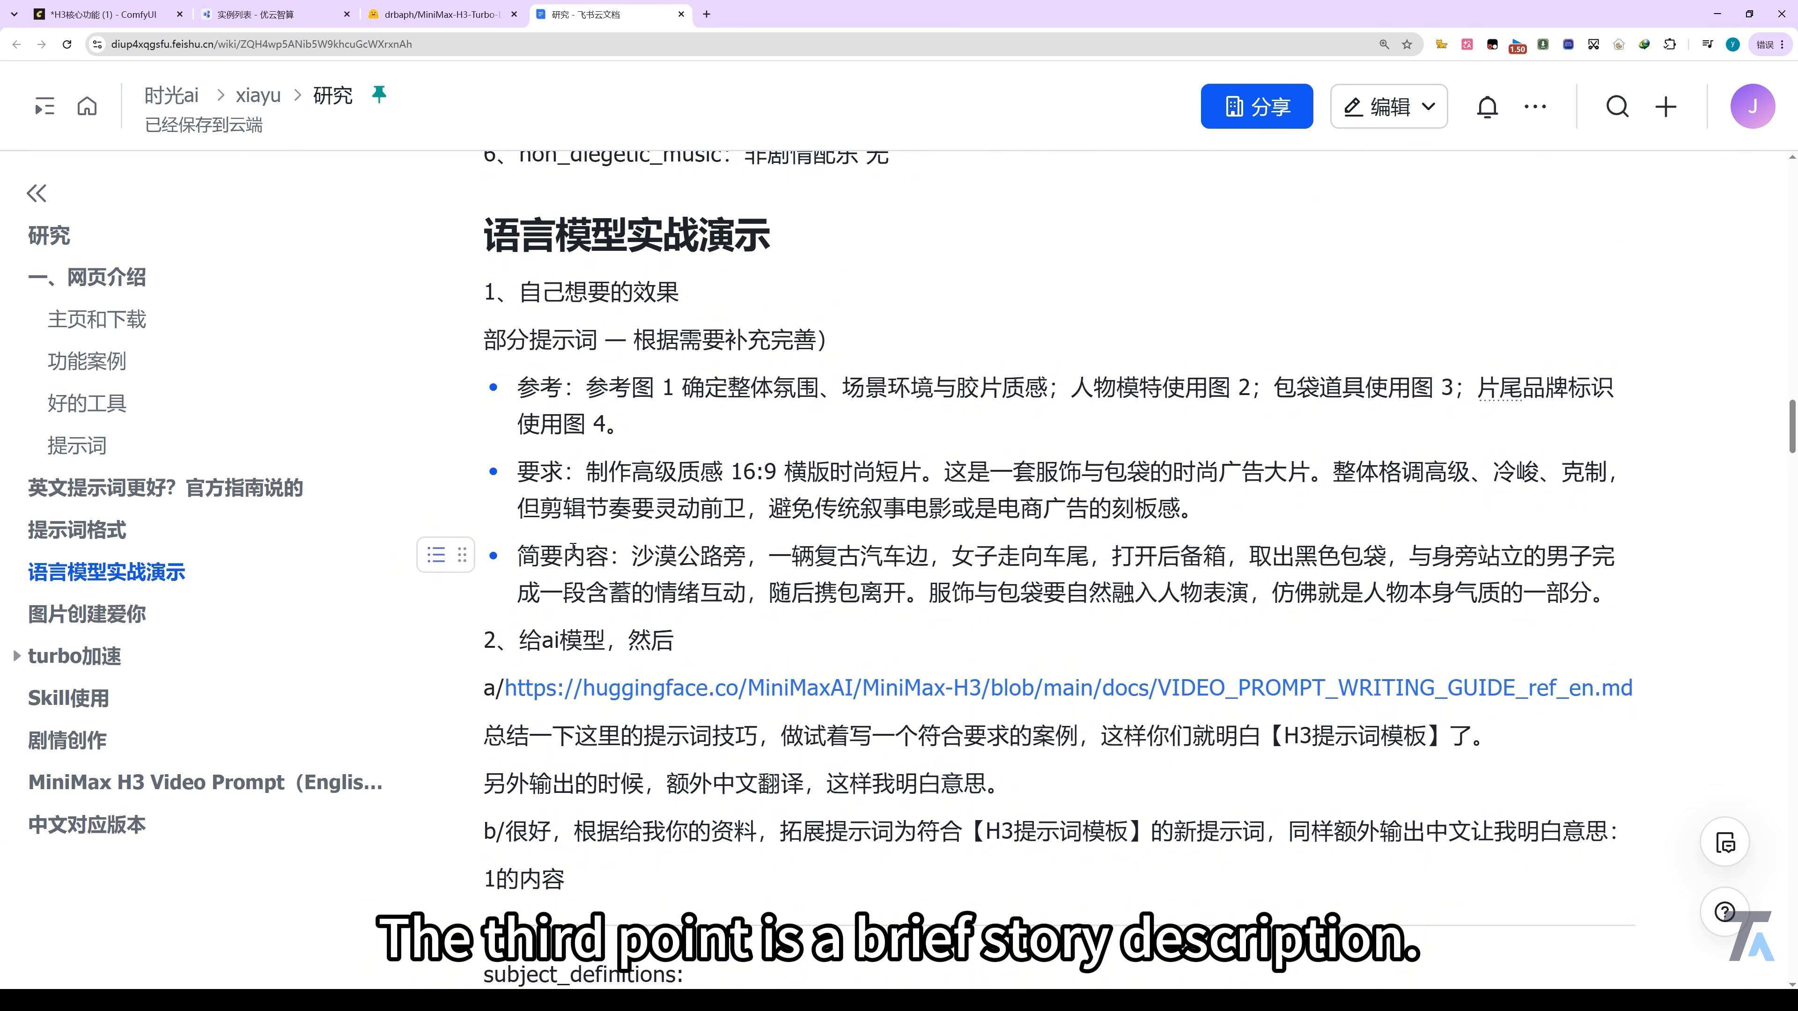
Read the 简要内容 story summary and highlight all three points of the prompt outline.
left_click(638, 551)
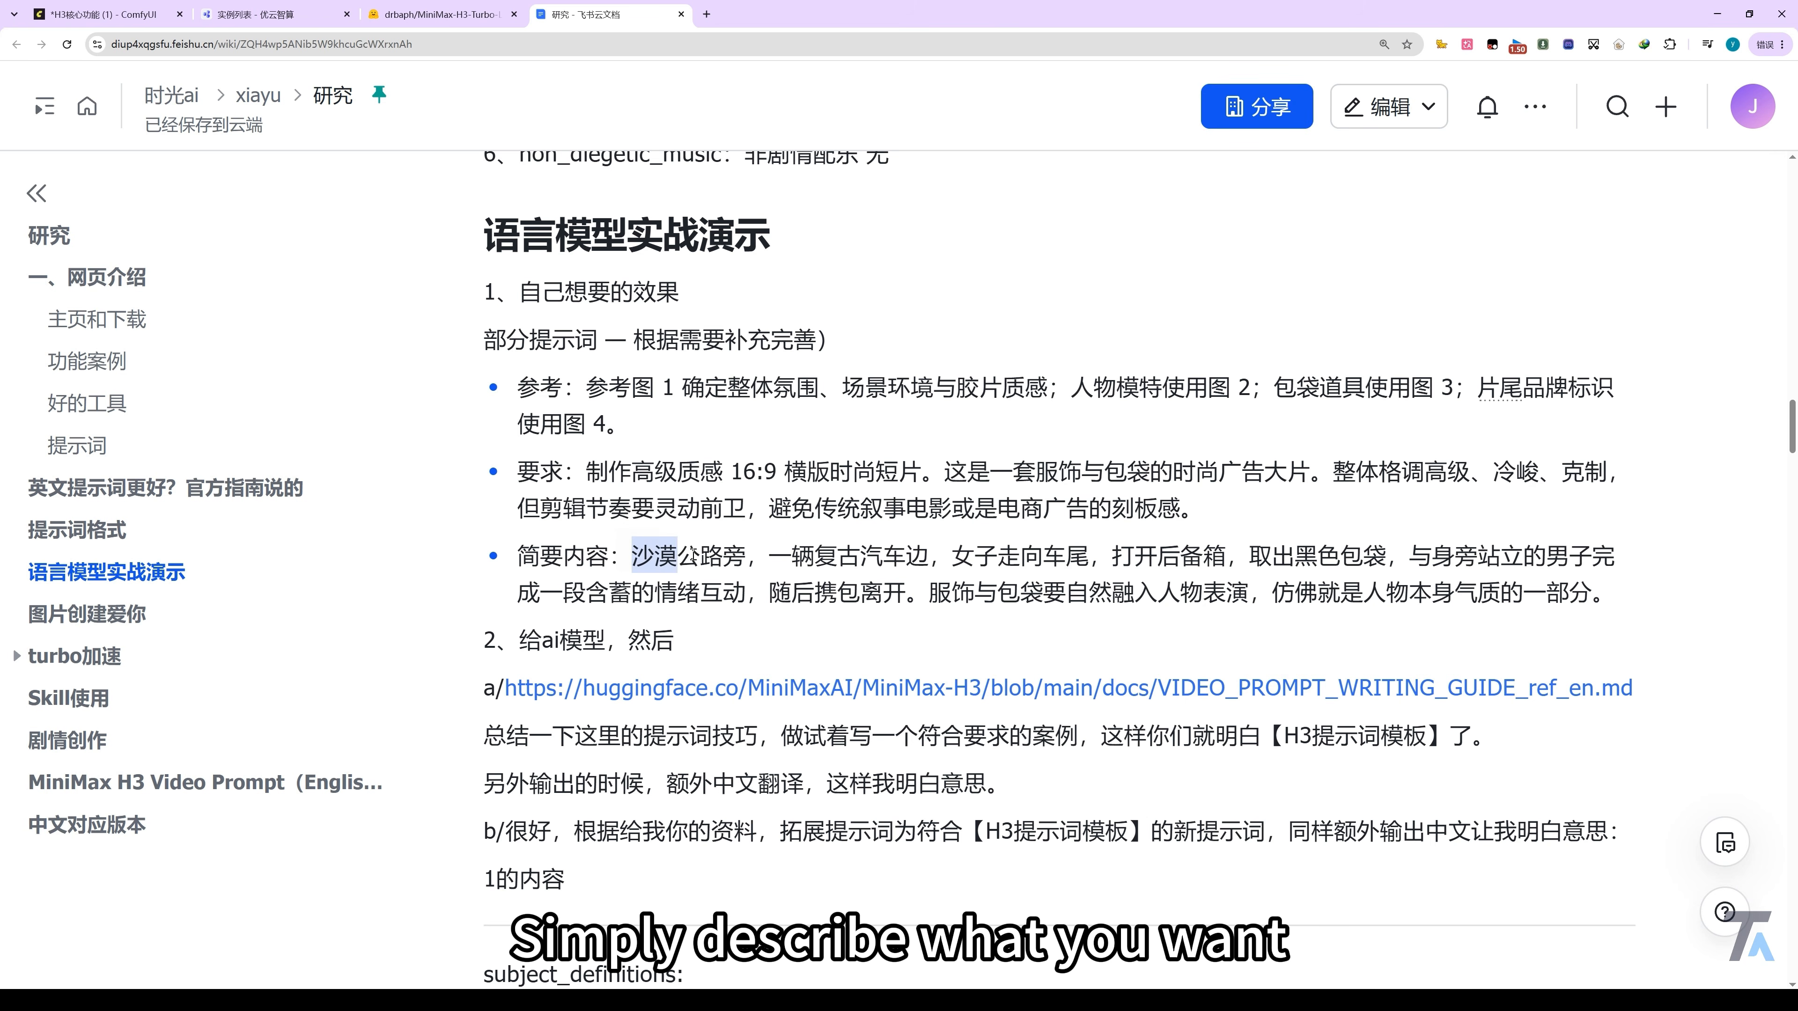
left_click_drag(832, 561, 1548, 597)
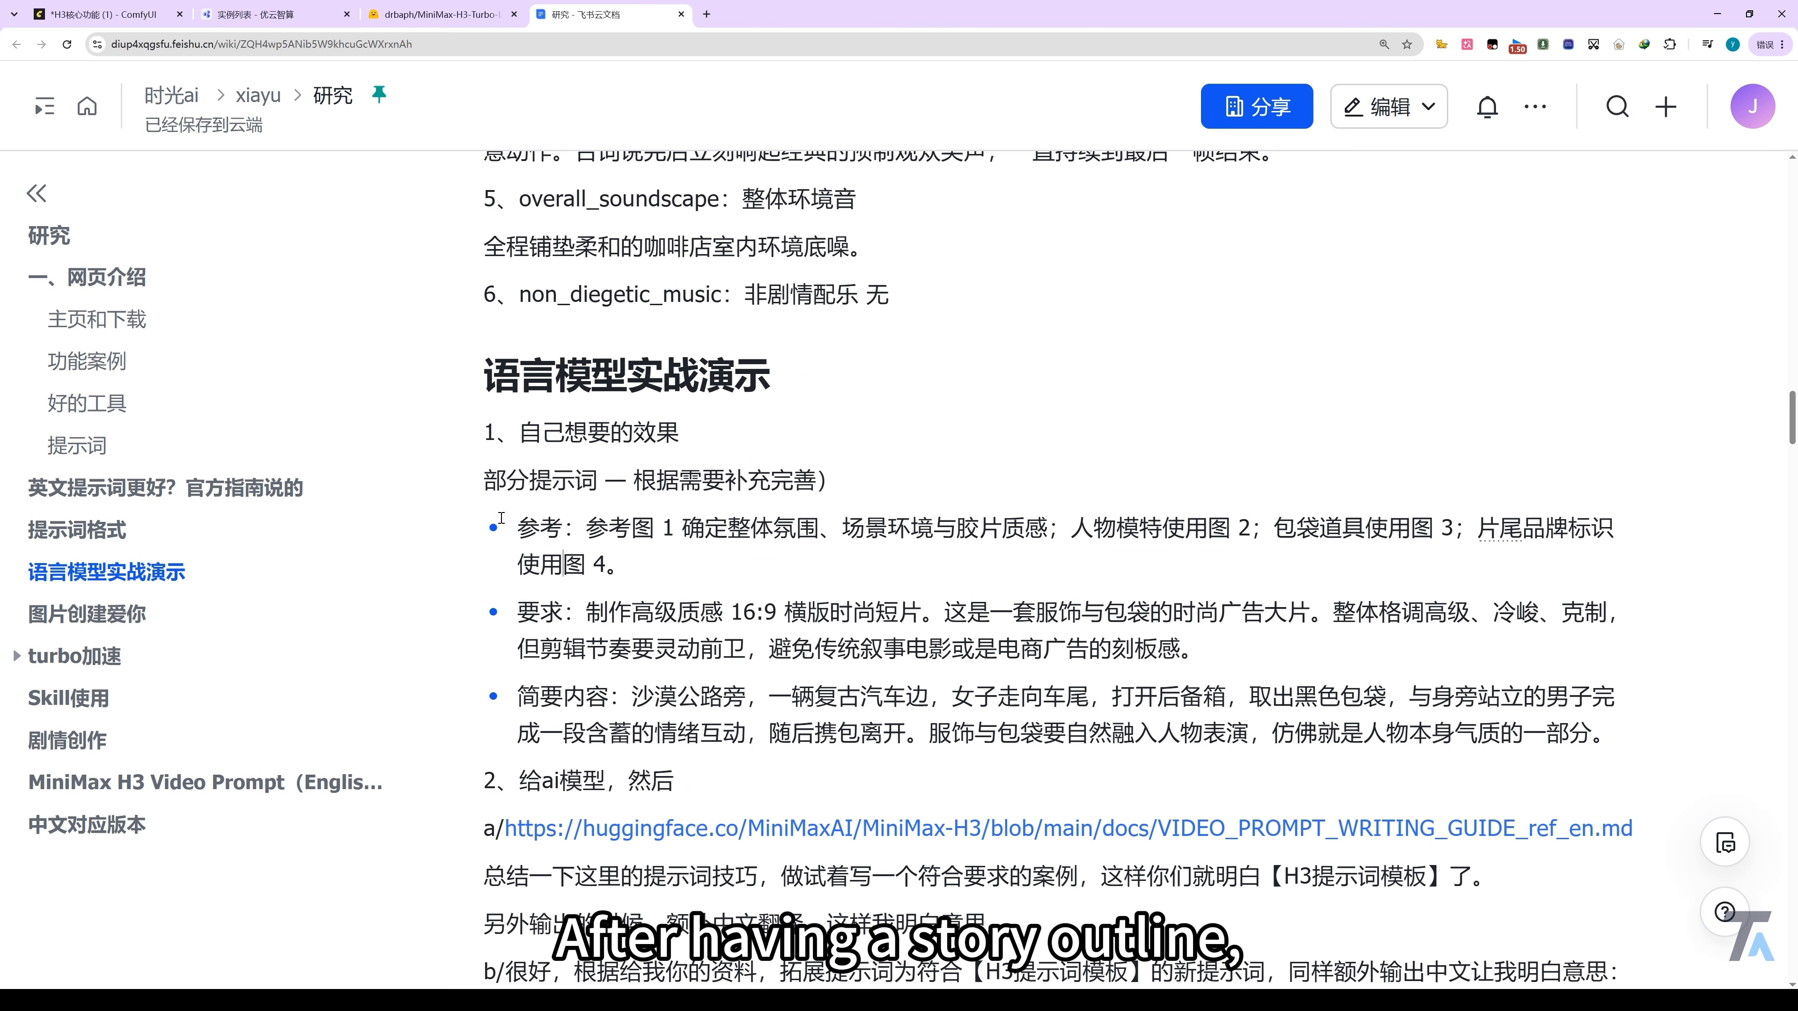
left_click_drag(501, 517, 1607, 736)
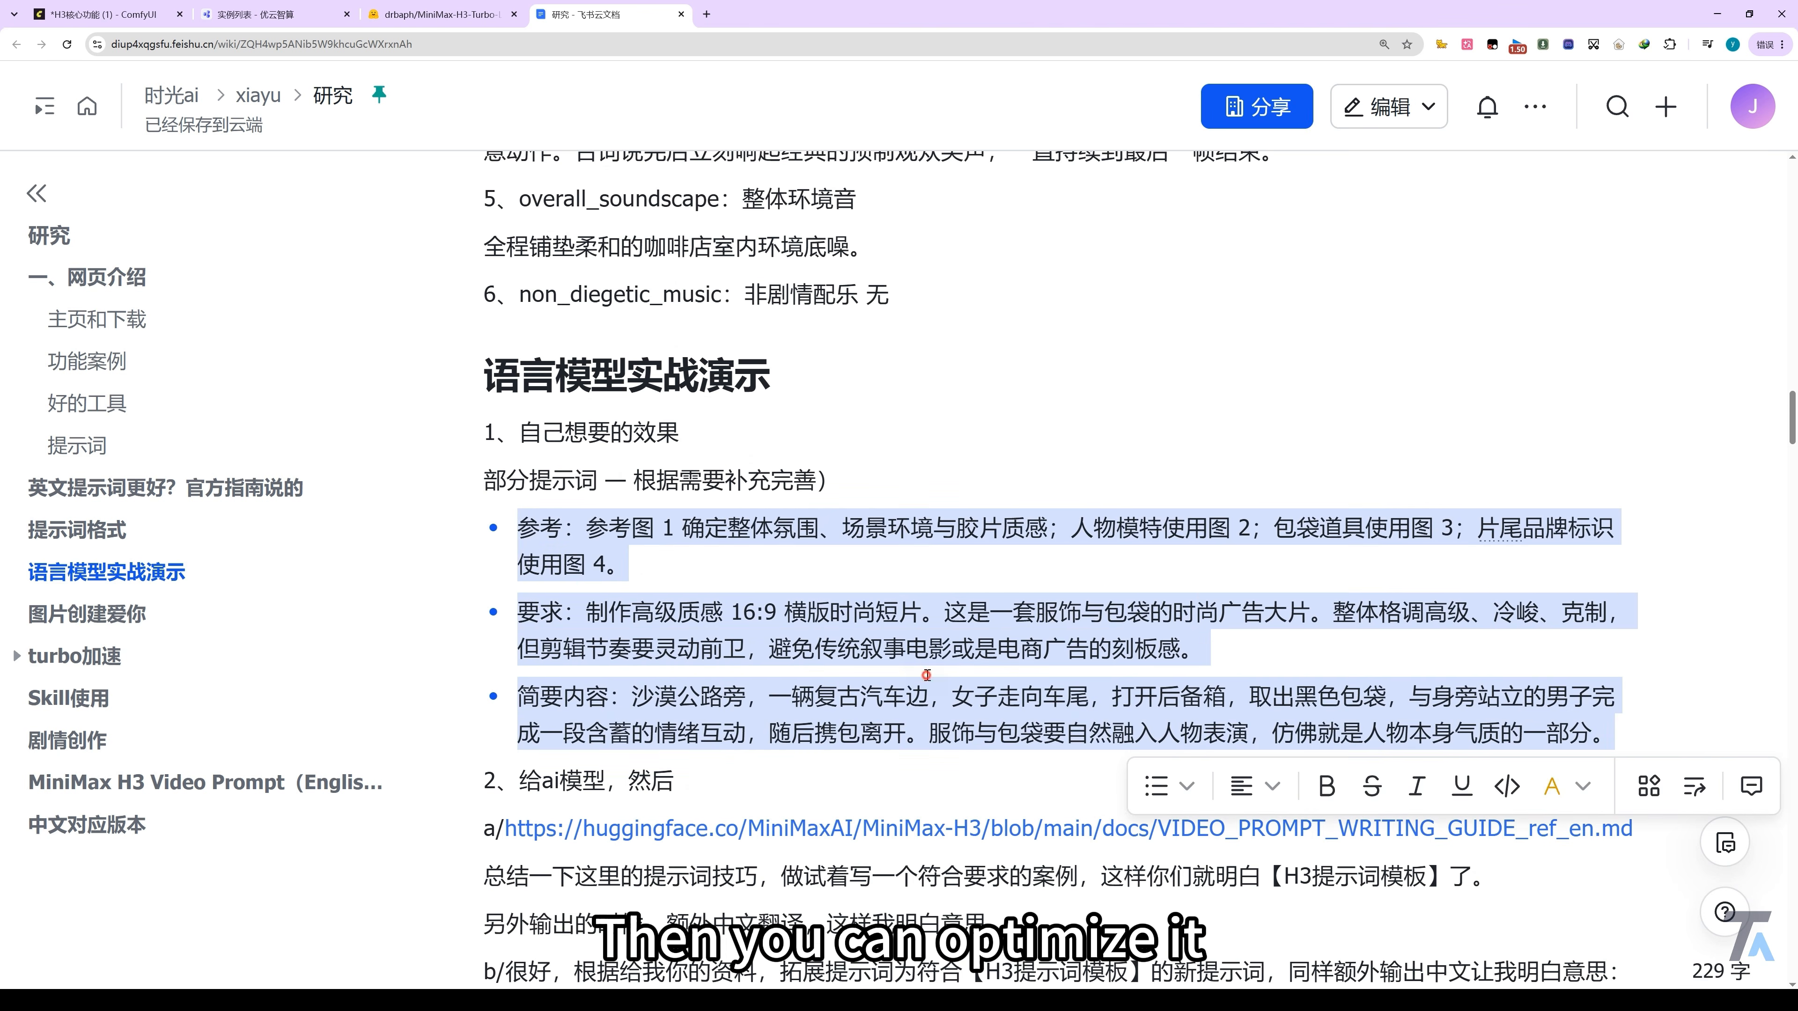
left_click(588, 555)
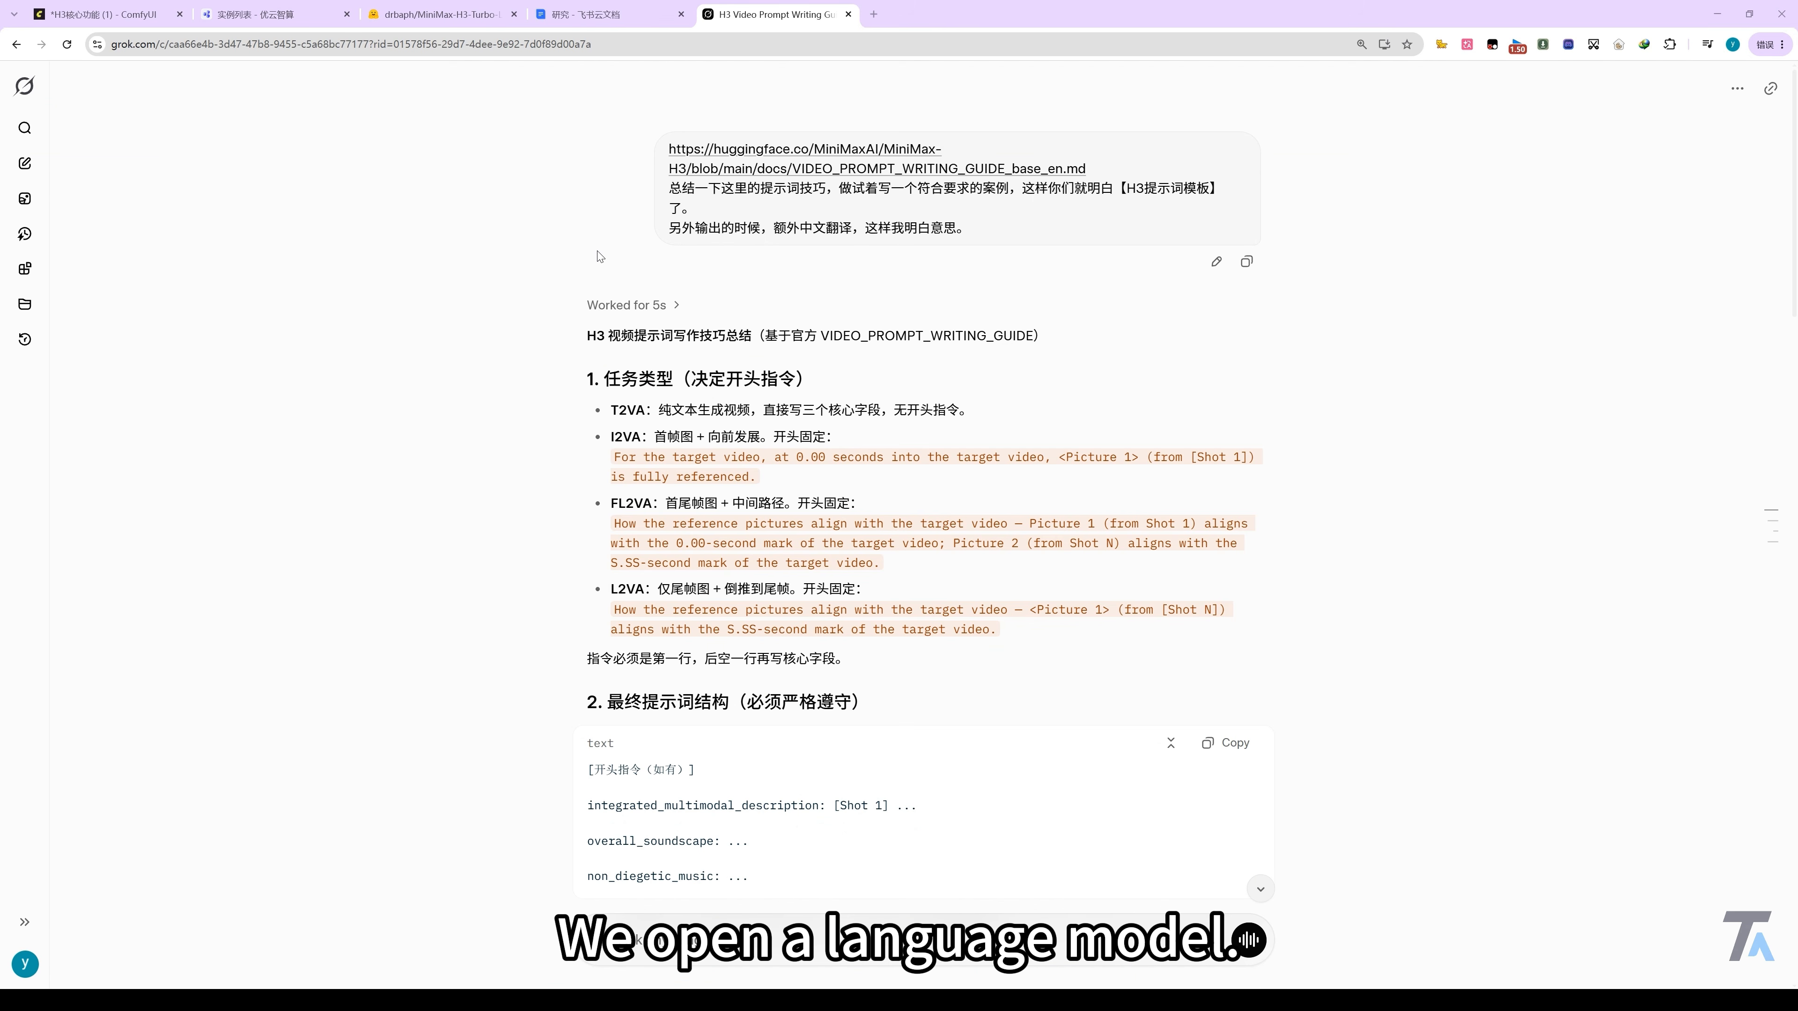
Open the official MiniMax H3 skills repository from the Feishu notes and read through its README and skill descriptions.
left_click(610, 6)
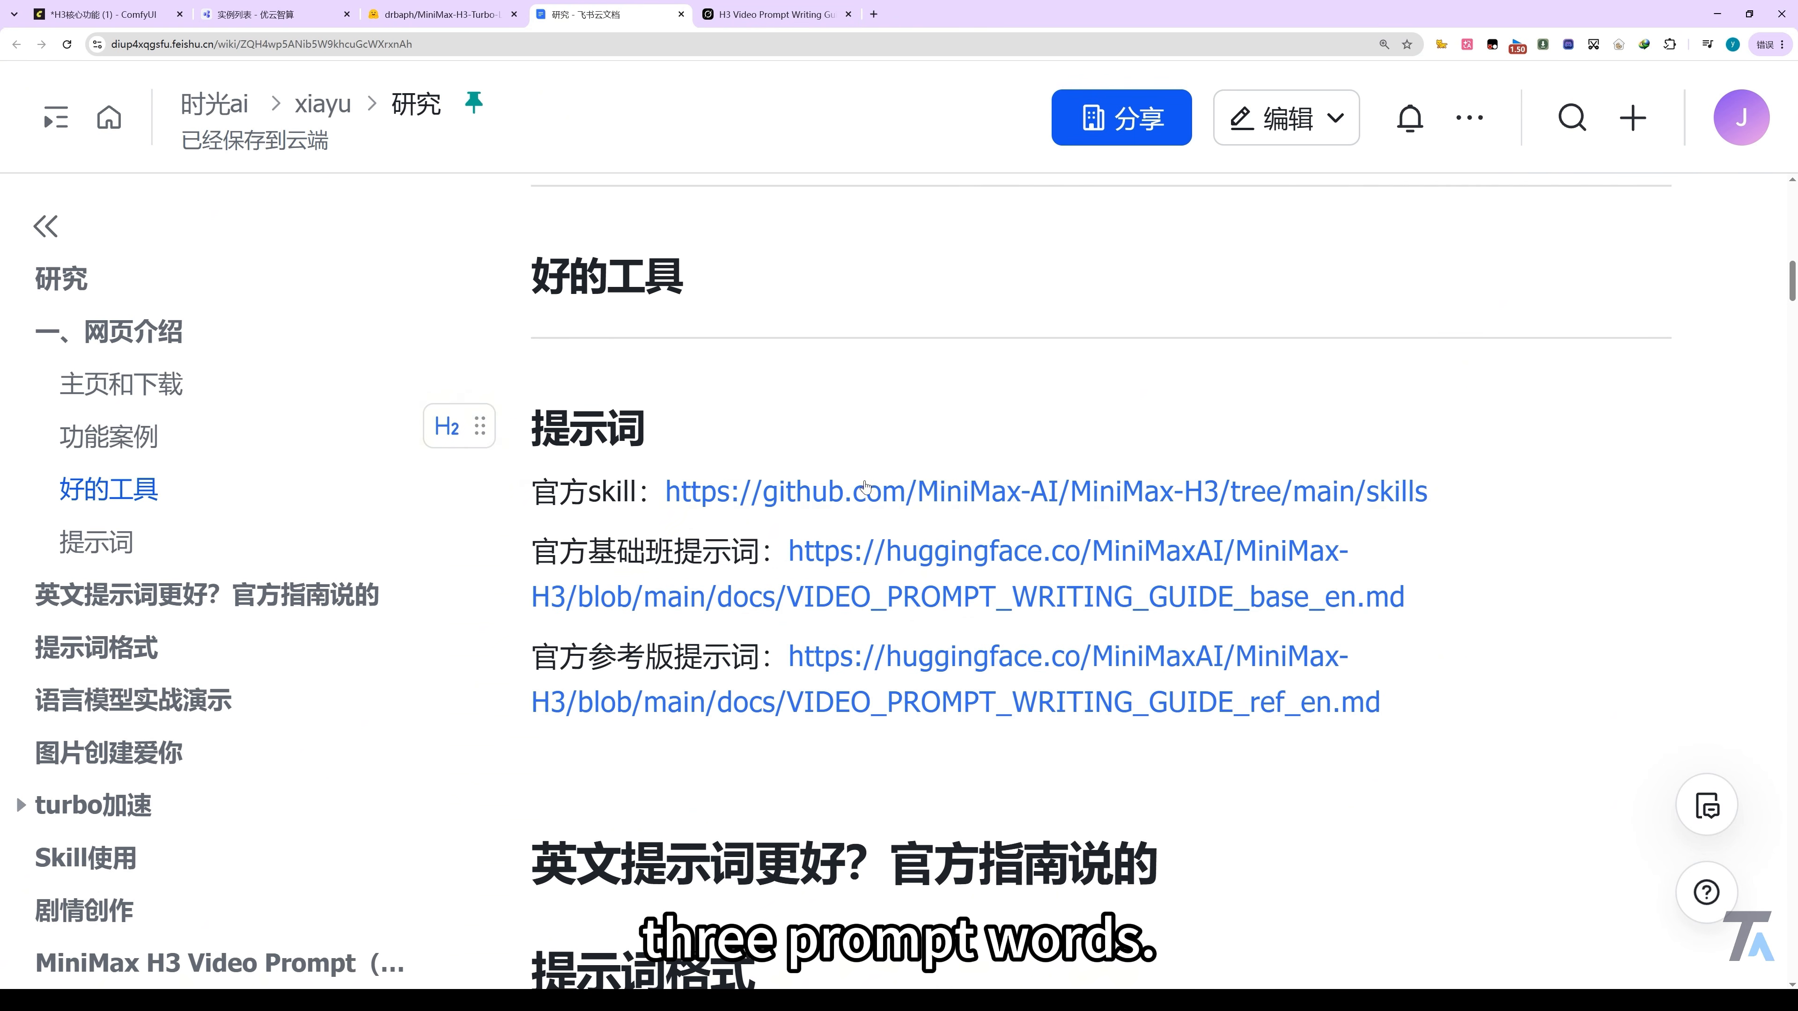
left_click(763, 499)
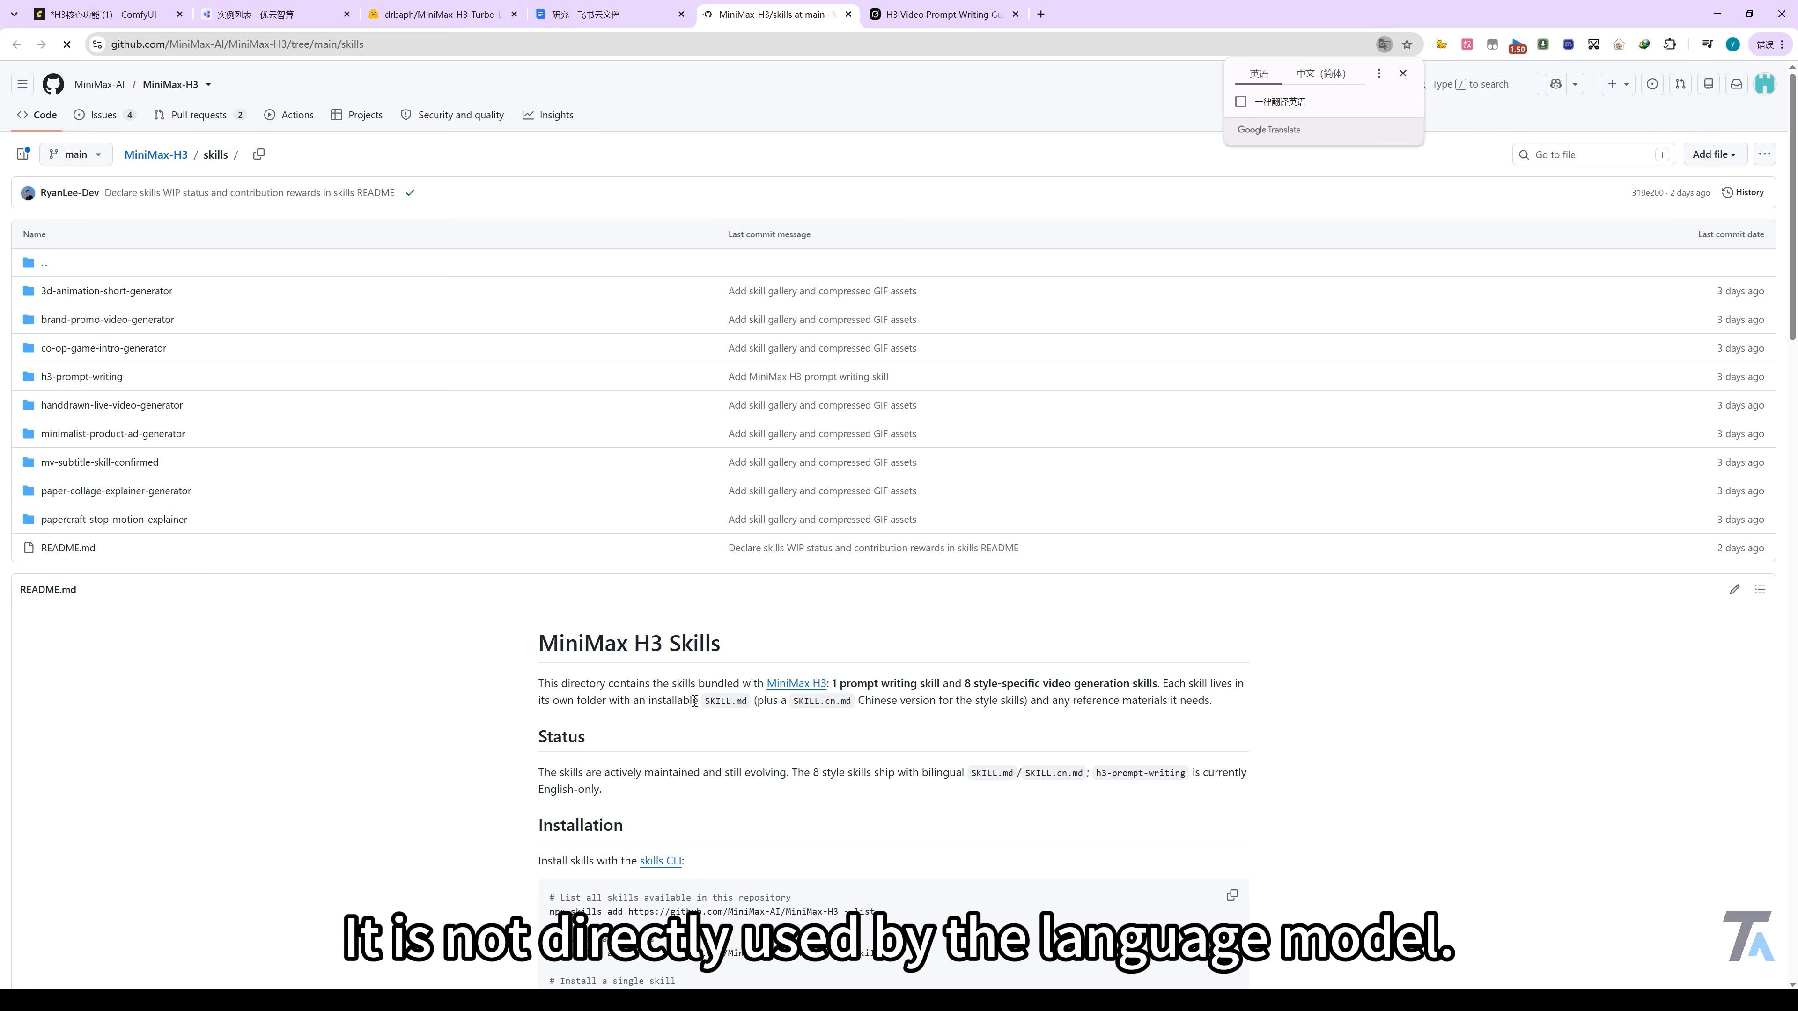
scroll(693, 706, "down", 5)
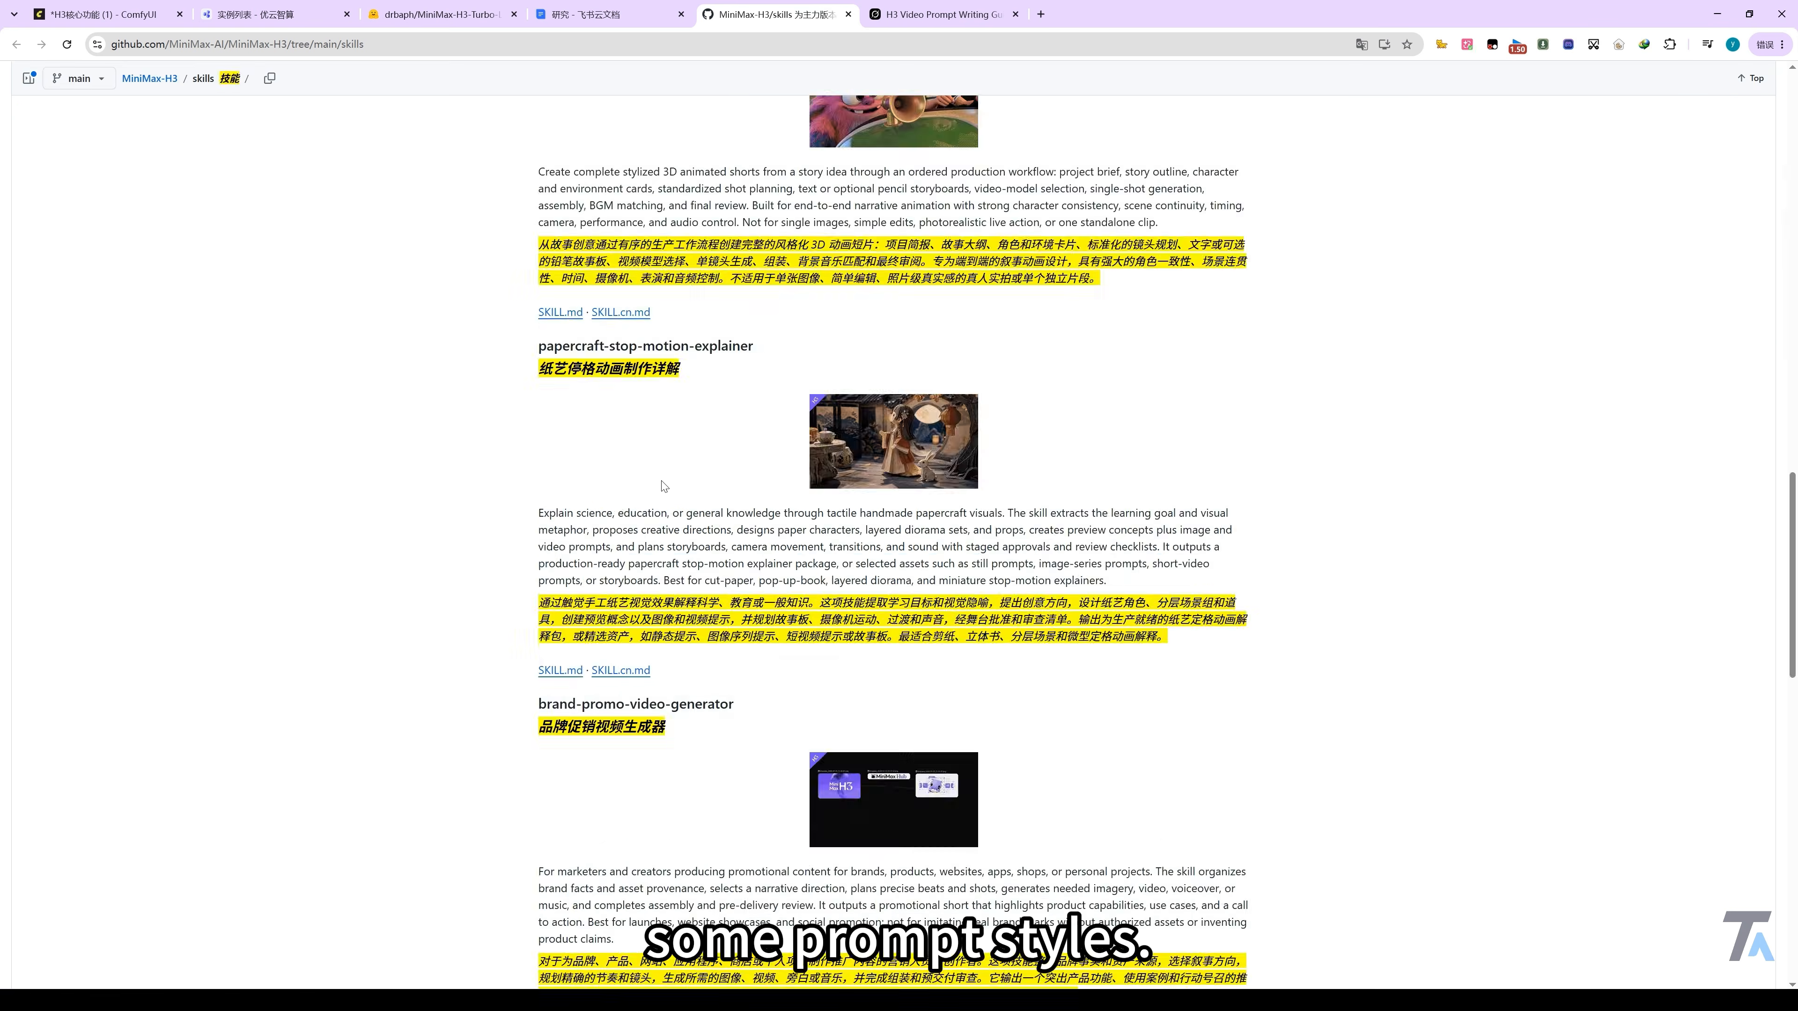
scroll(664, 486, "up", 5)
scroll(683, 495, "down", 10)
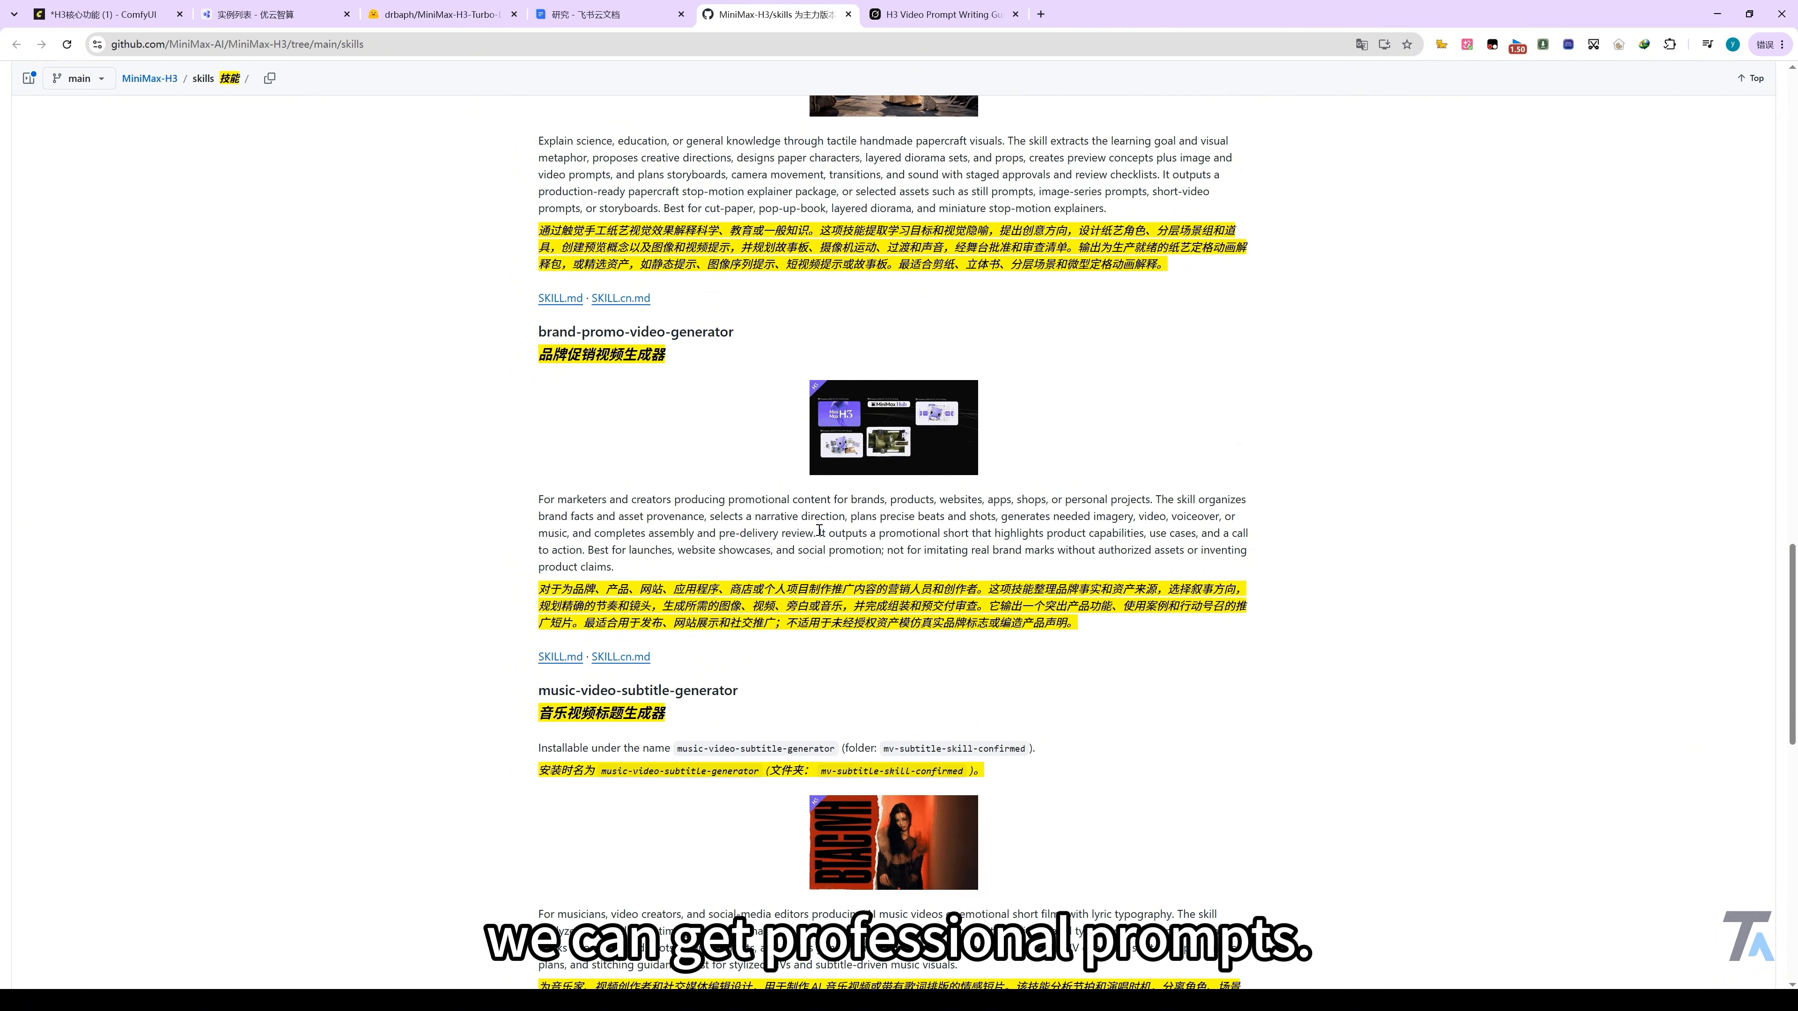
scroll(844, 528, "down", 5)
scroll(739, 510, "up", 12)
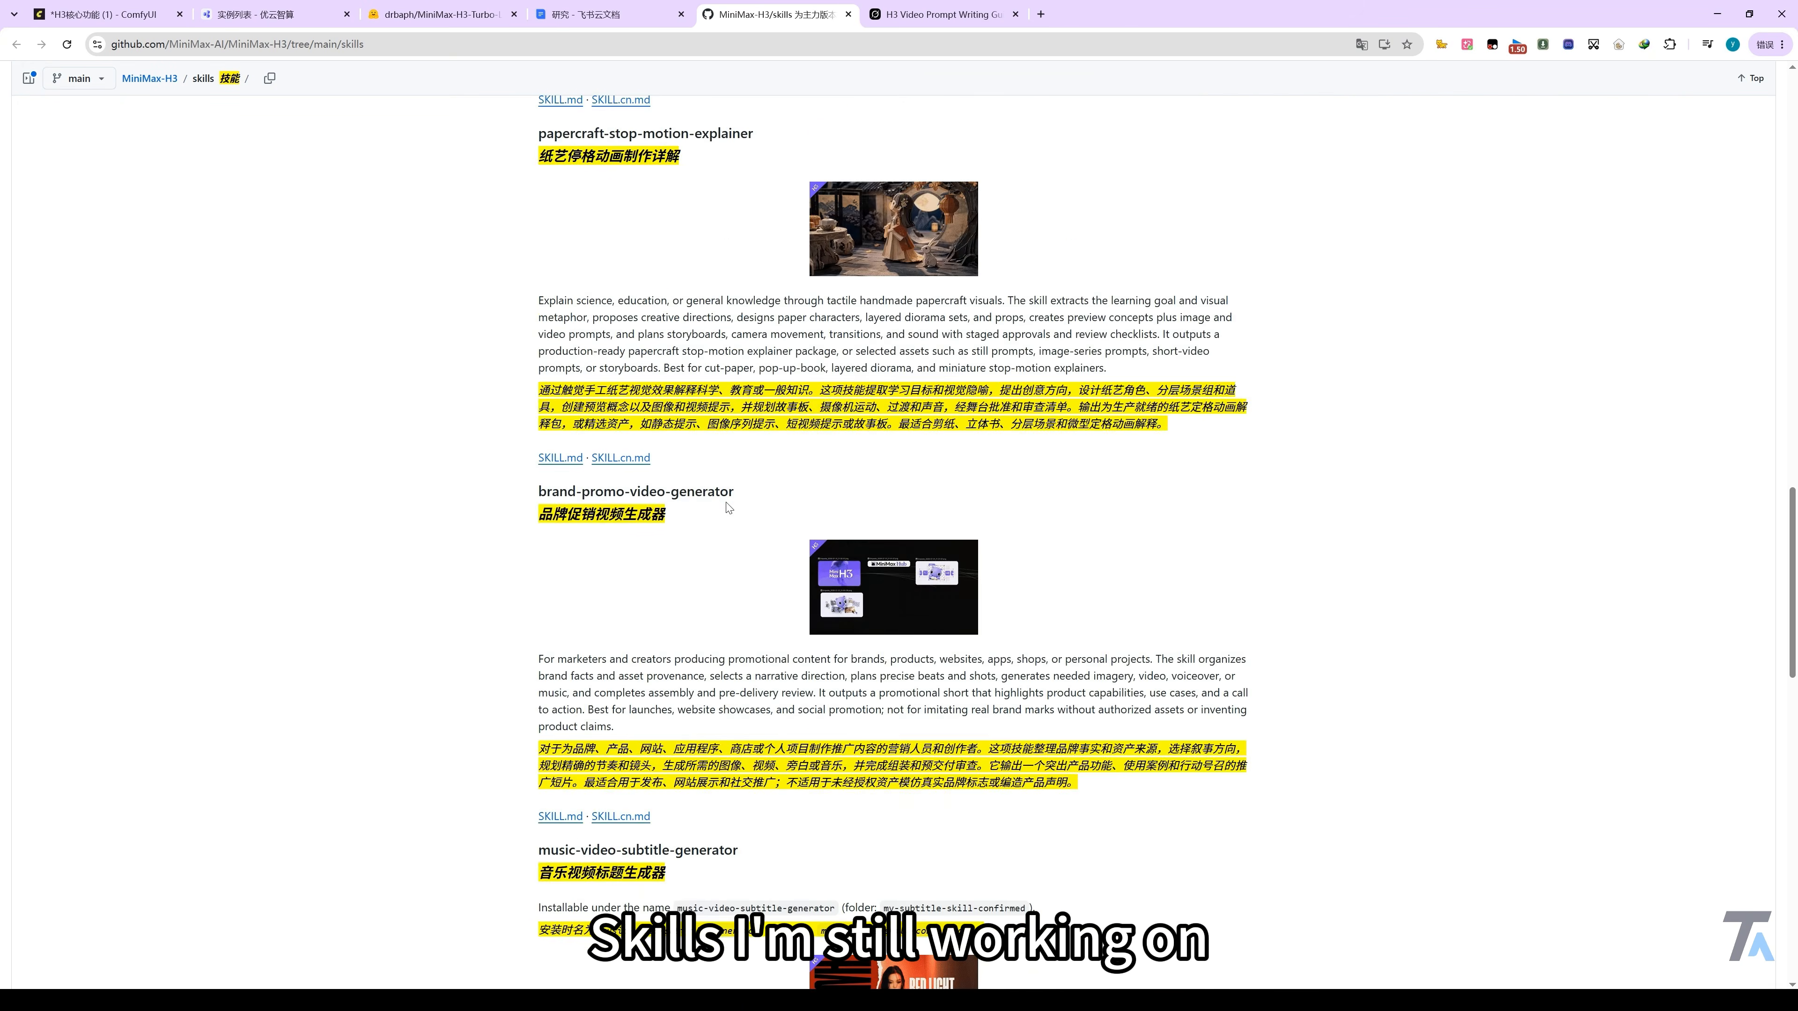
scroll(738, 510, "up", 12)
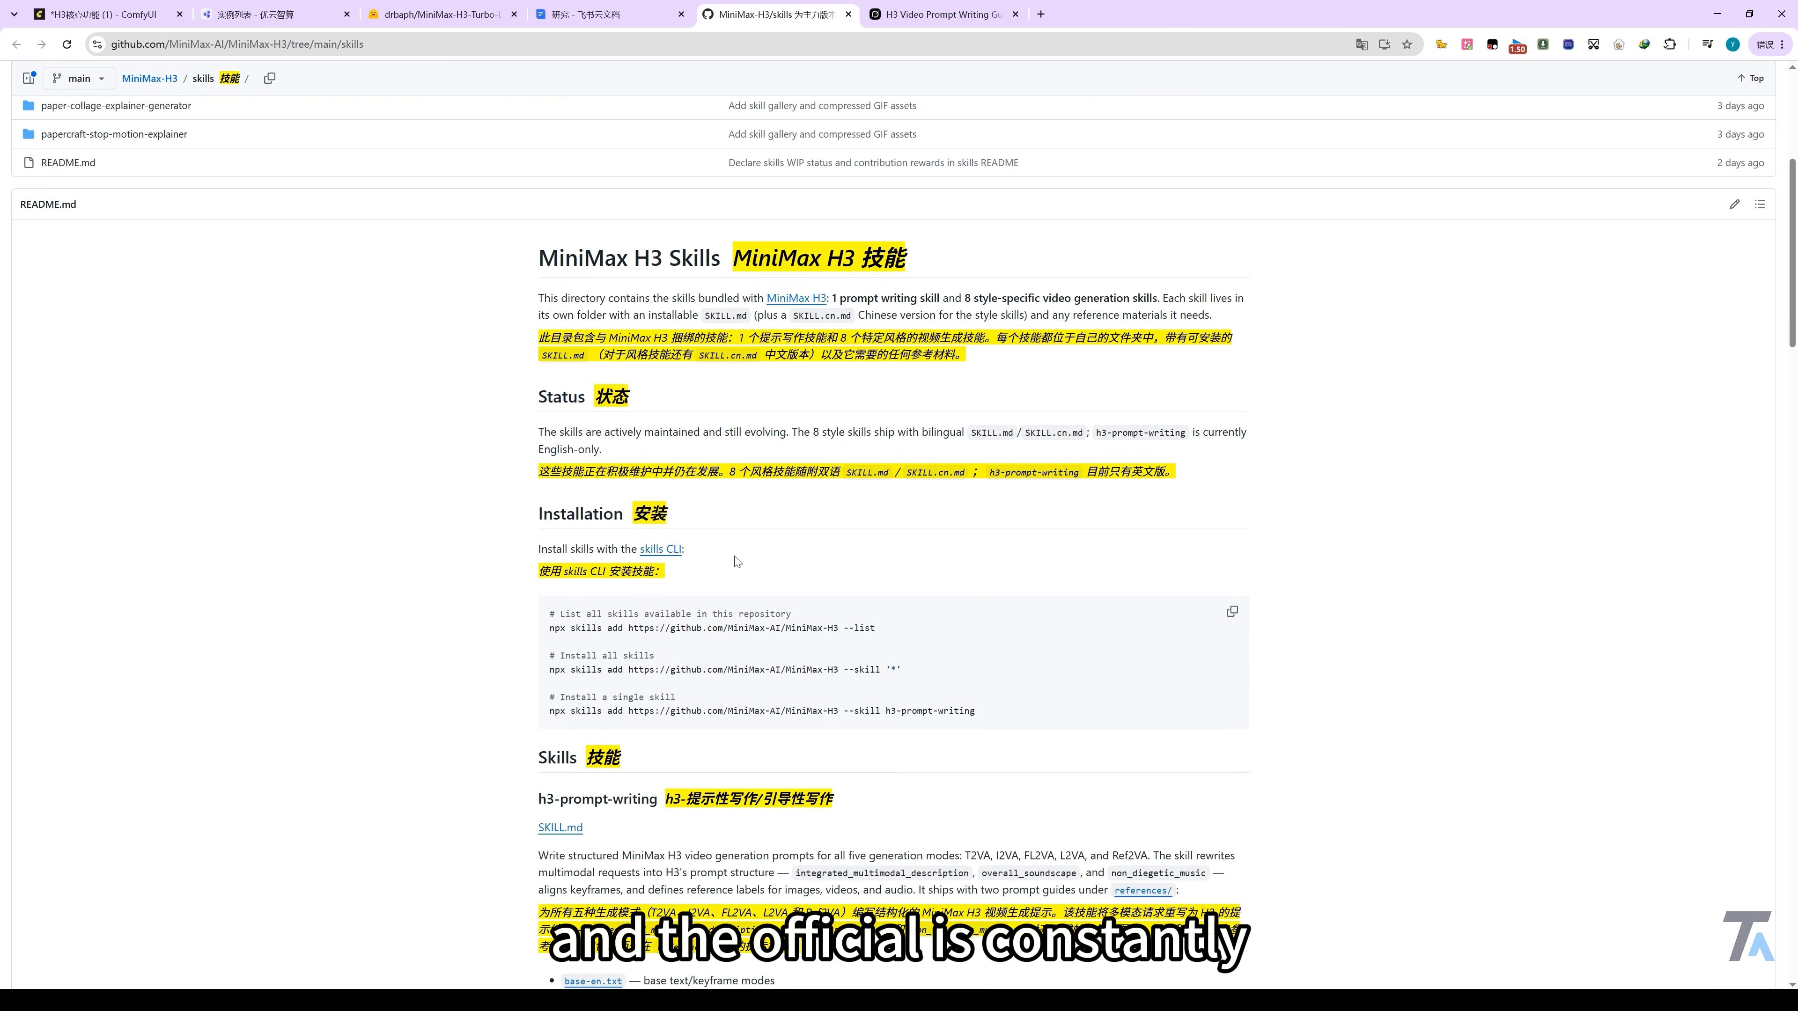
scroll(656, 465, "up", 5)
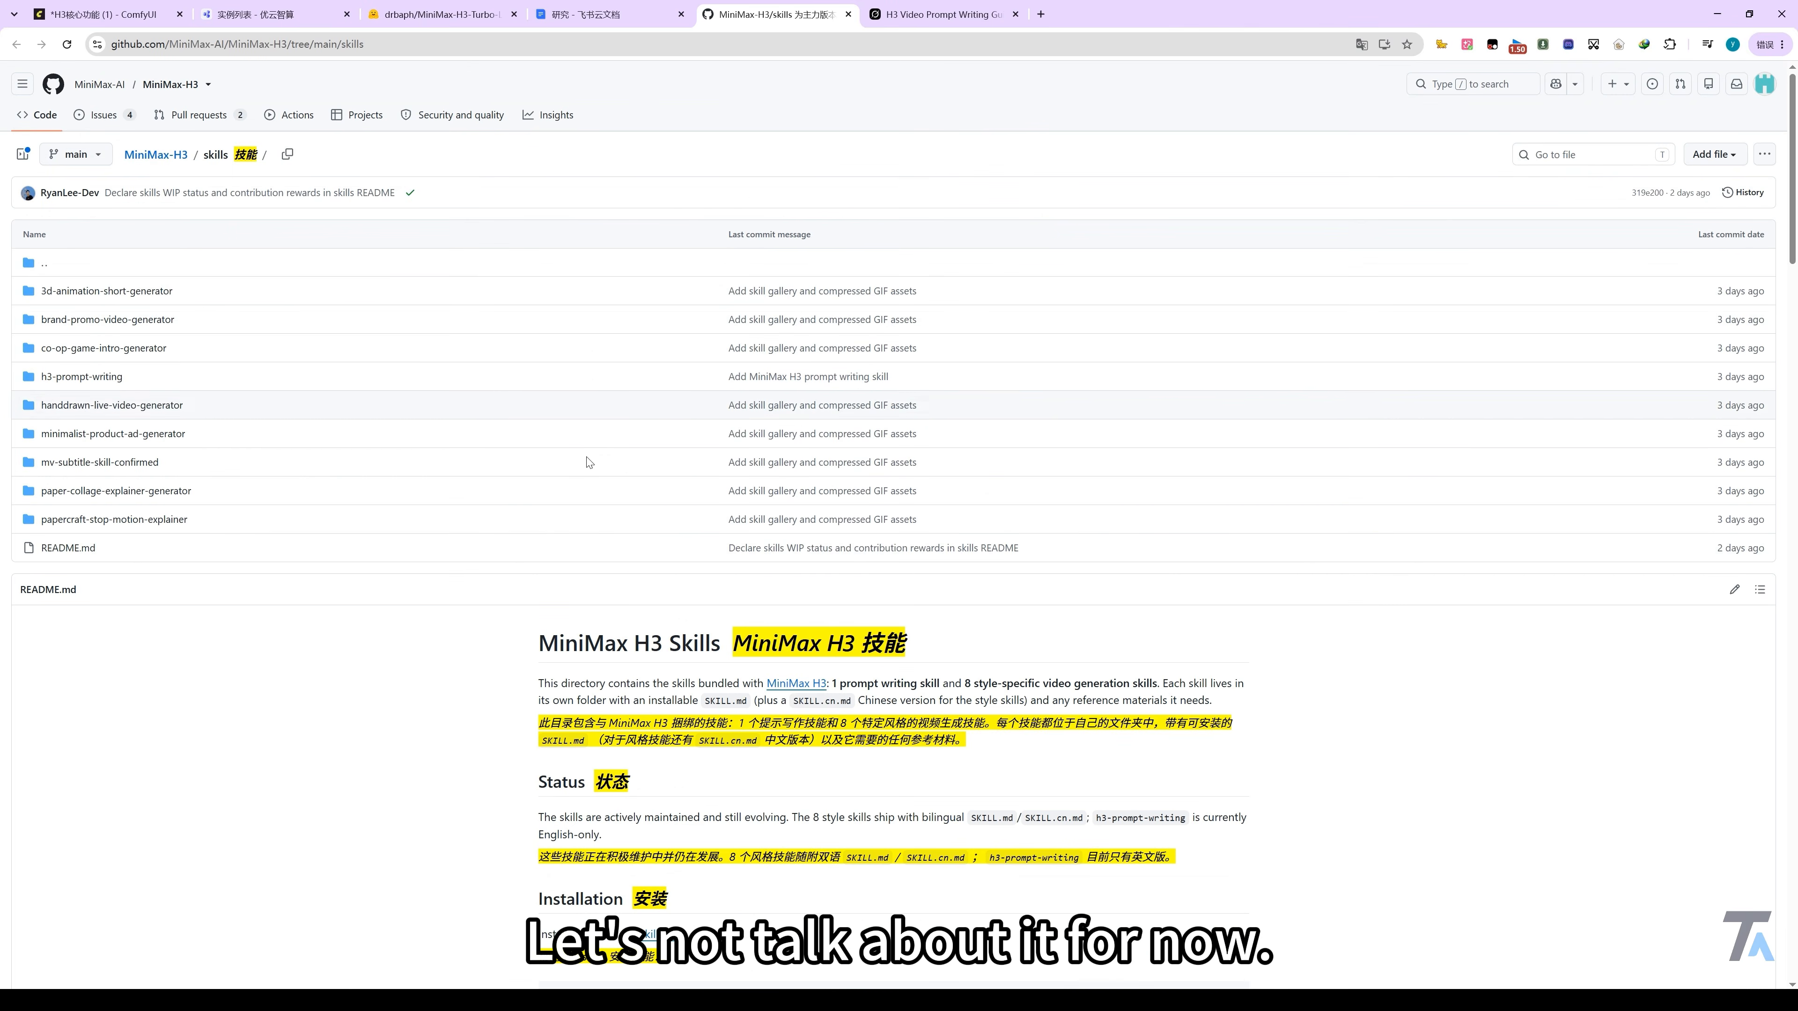
scroll(687, 614, "down", 6)
Check the official prompt guide links in the Feishu notes and match them to the two H3 Turbo workflows in ComfyUI.
key("ctrl+shift+Tab")
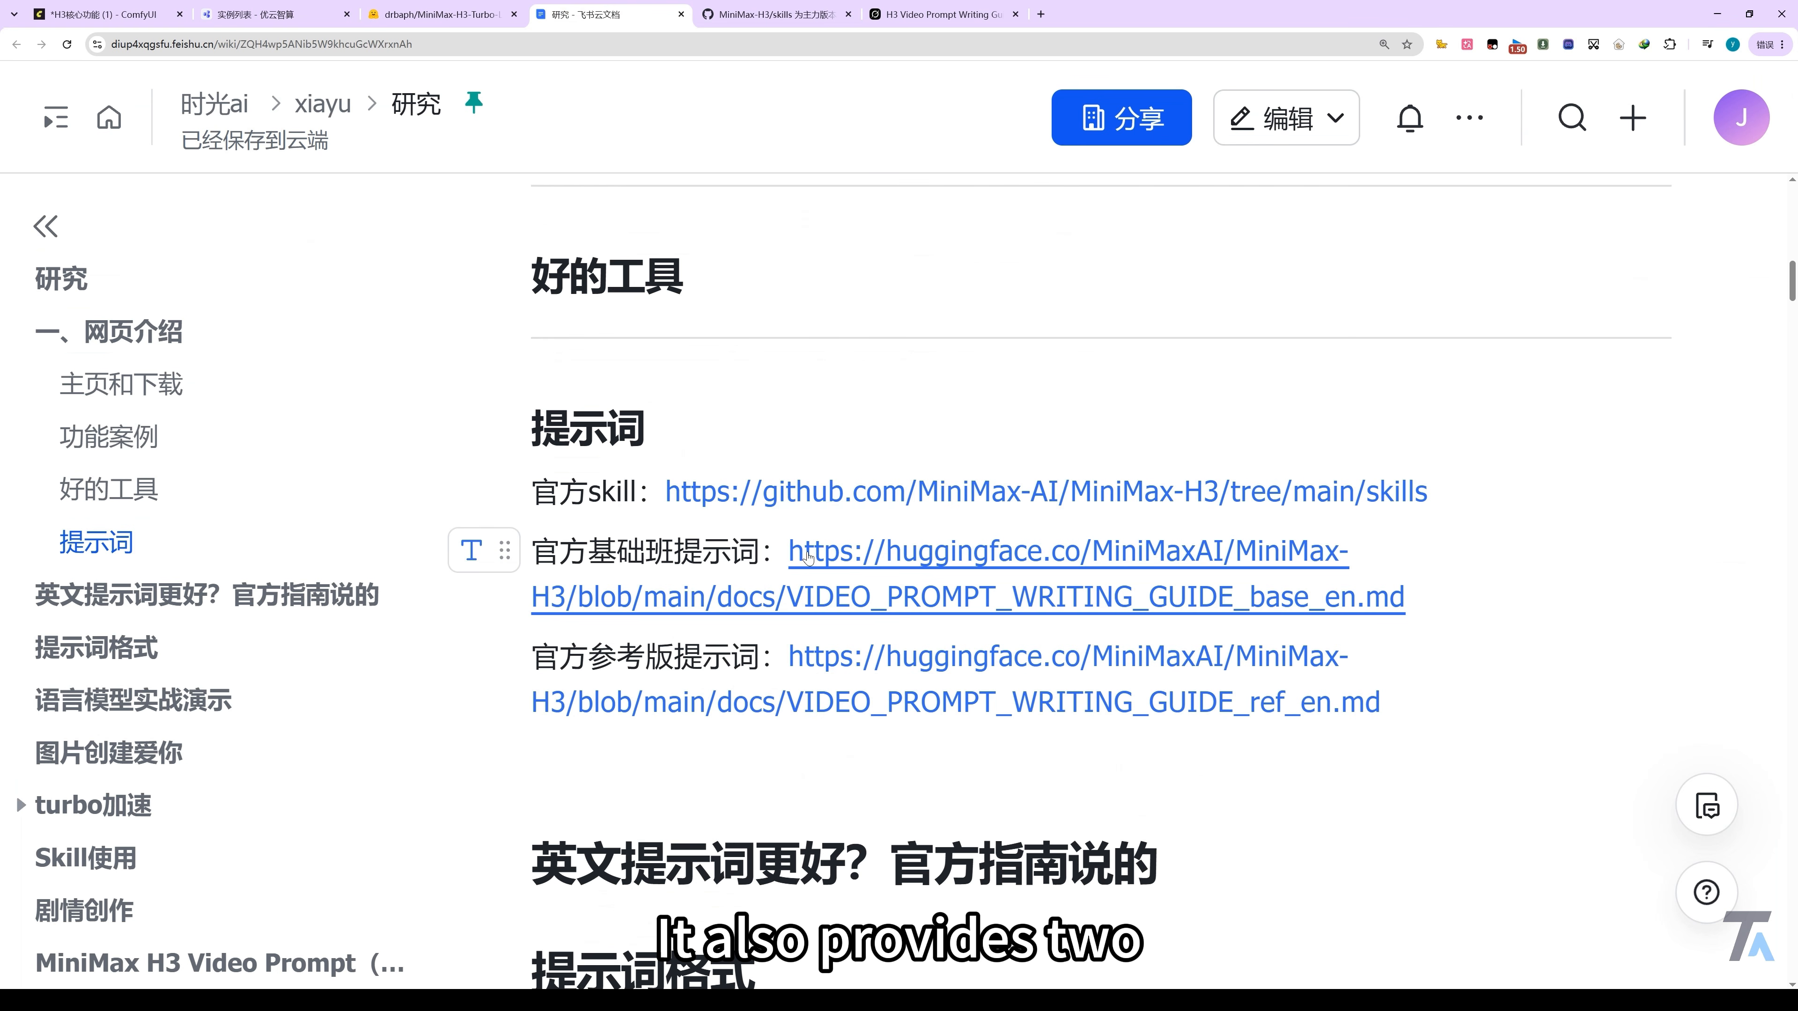
mouse_move(810, 557)
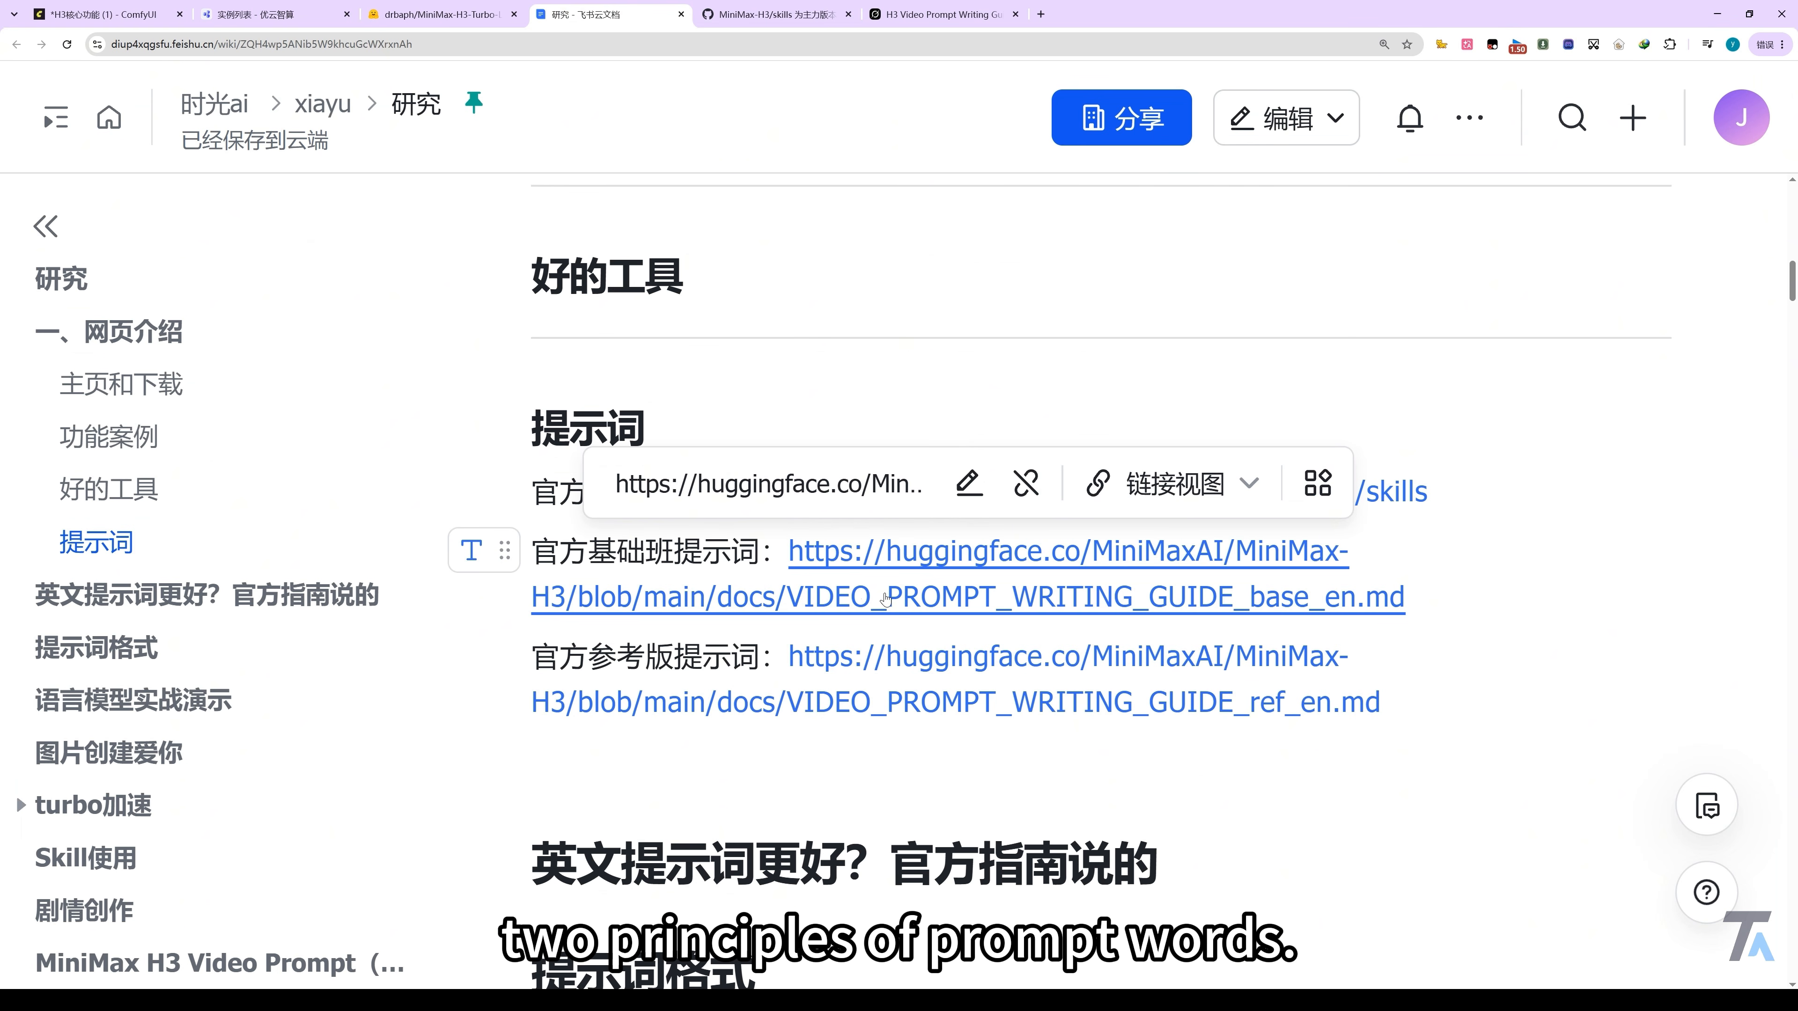
left_click(108, 11)
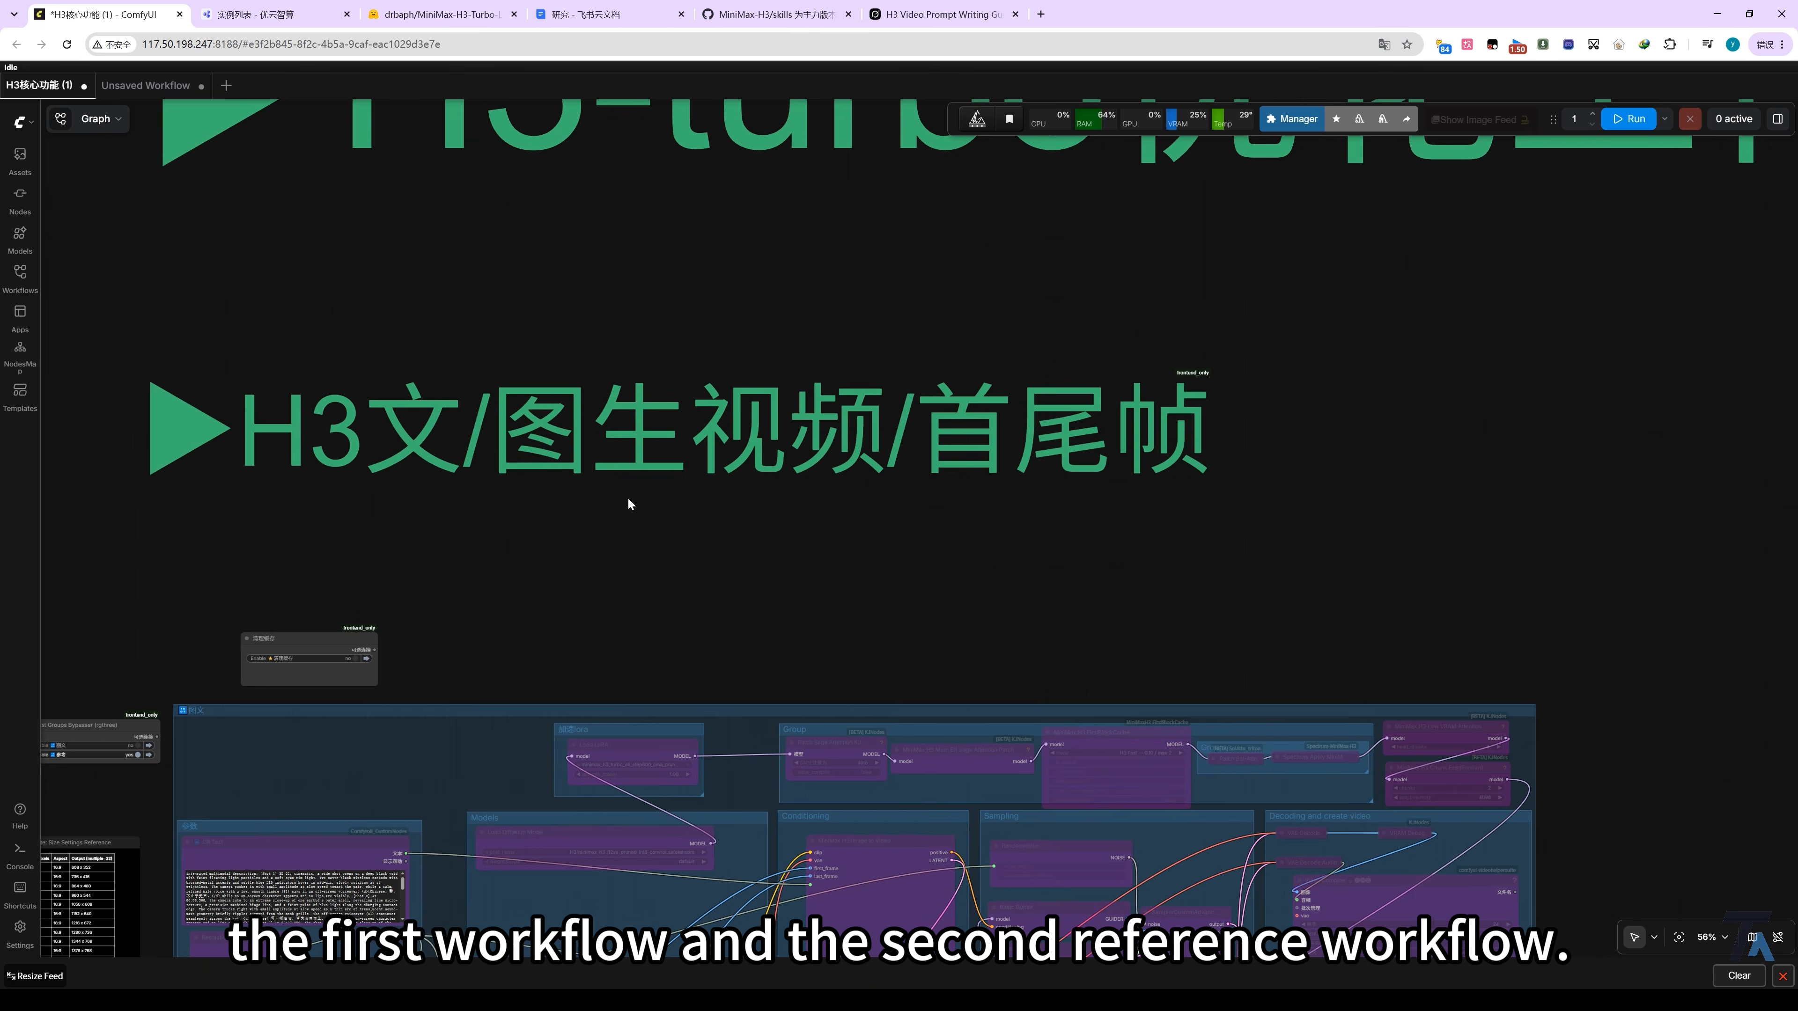
scroll(628, 497, "down", 4)
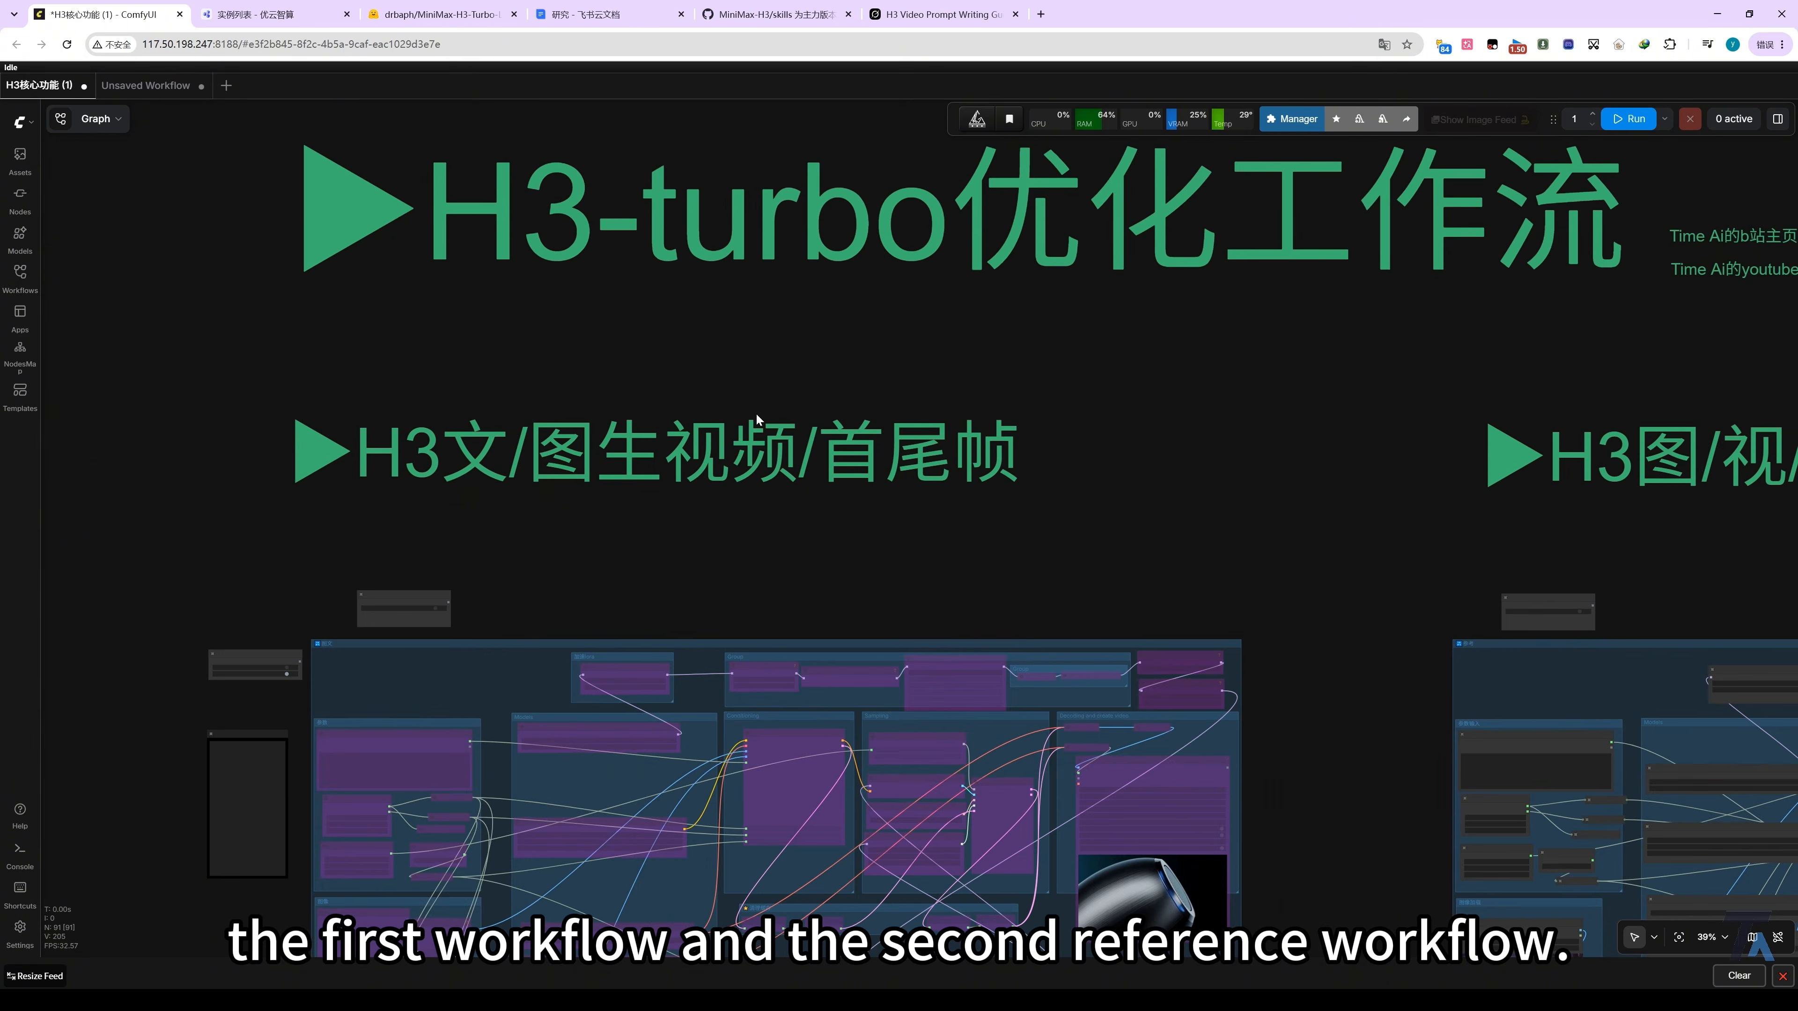
left_click_drag(1770, 561, 1114, 504)
scroll(1072, 405, "down", 3)
scroll(1072, 405, "left", 3)
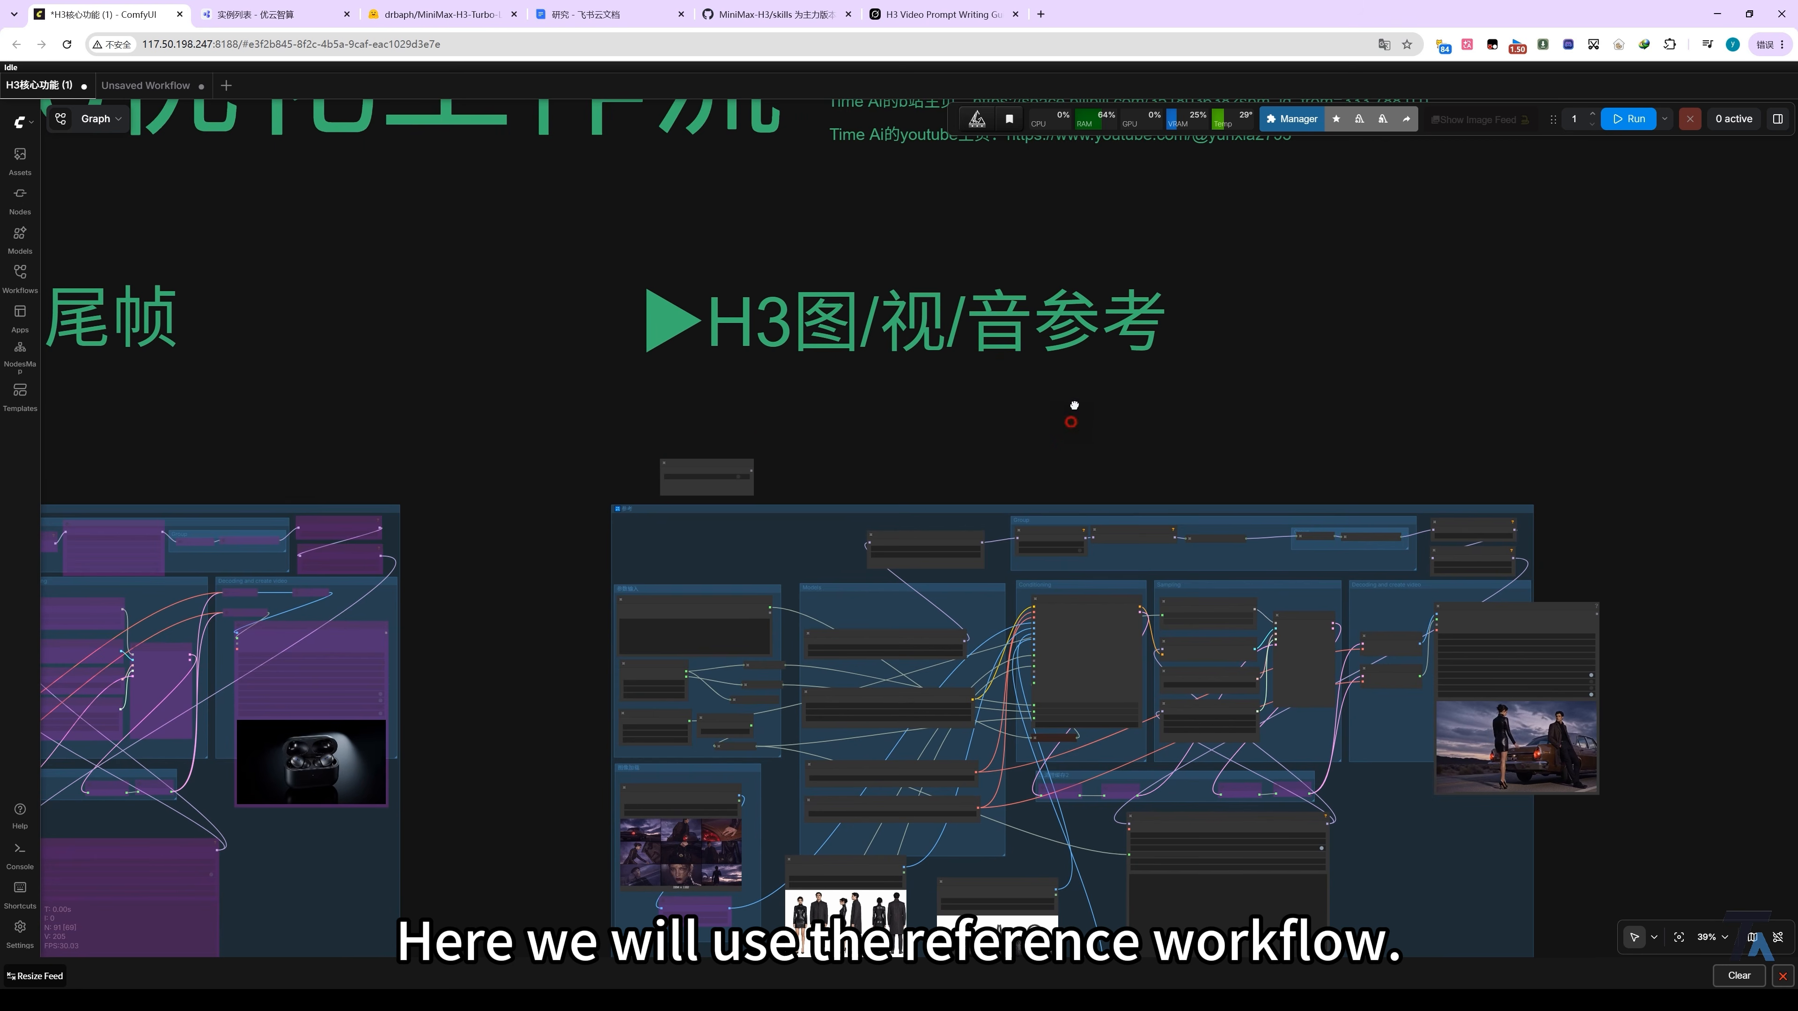
scroll(872, 333, "up", 3)
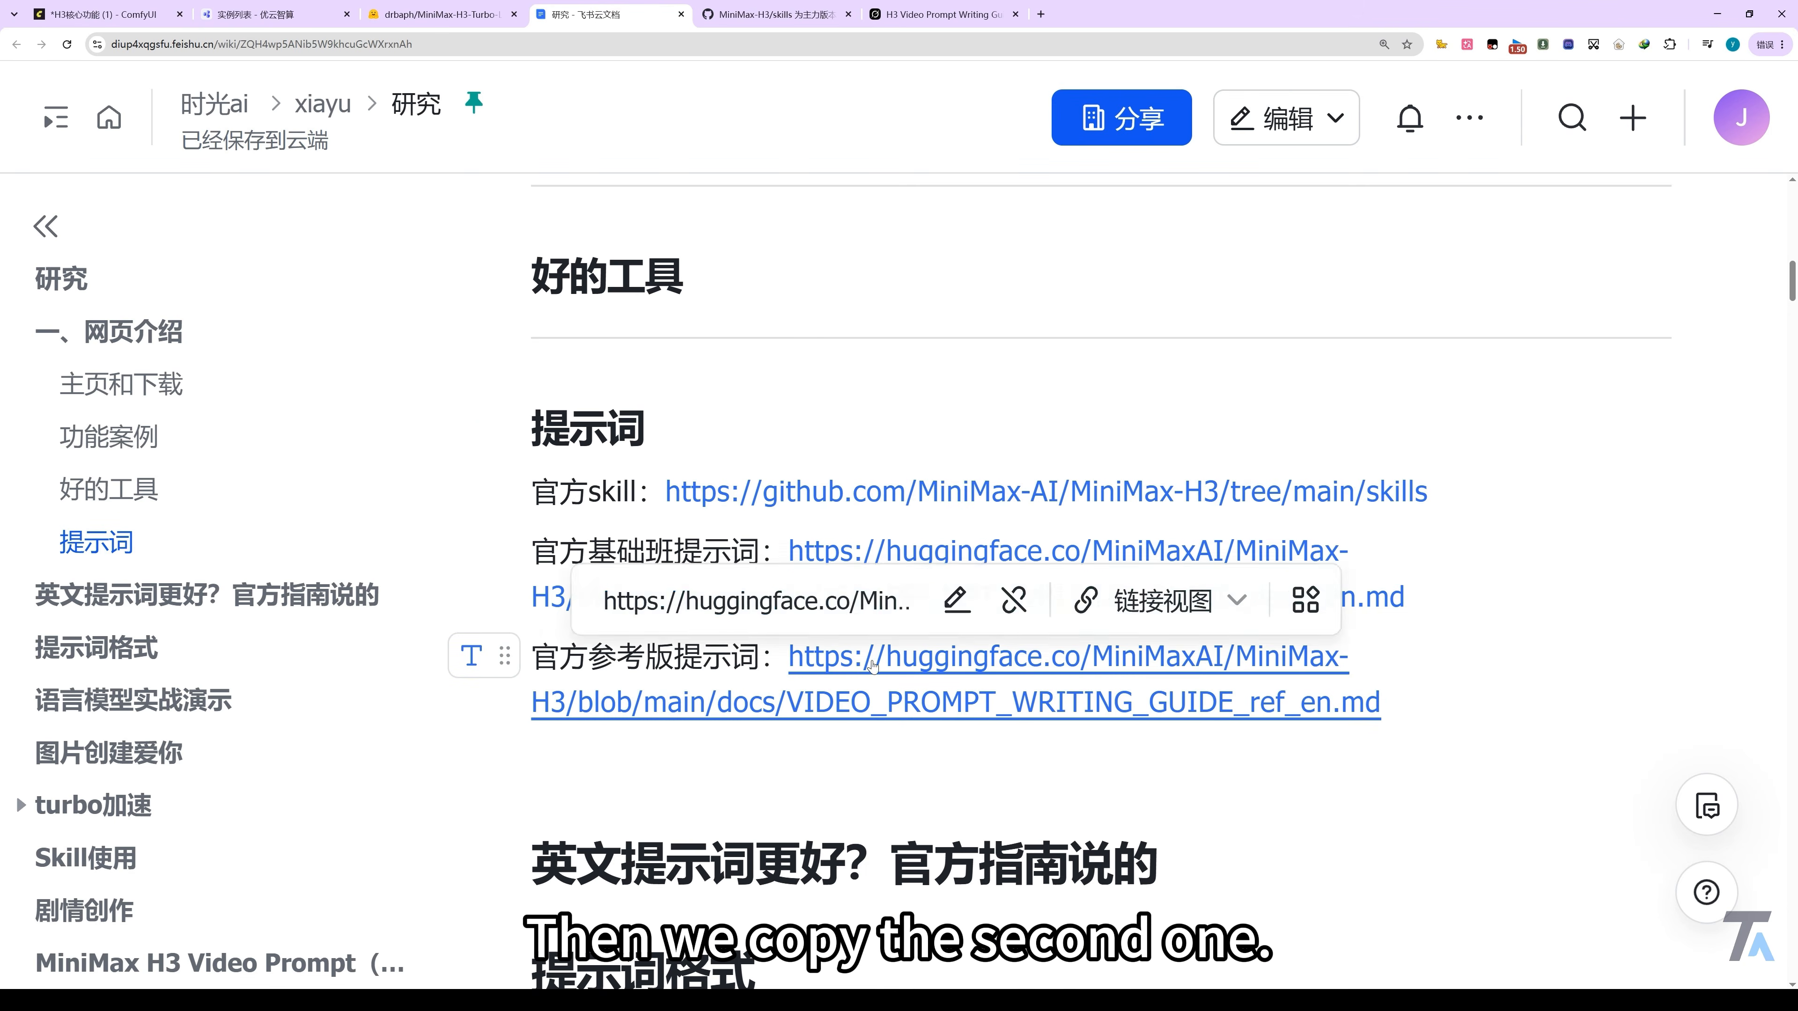
Switch to the Grok chat and read the request to summarize the H3 prompt guide and write a matching example.
left_click(900, 17)
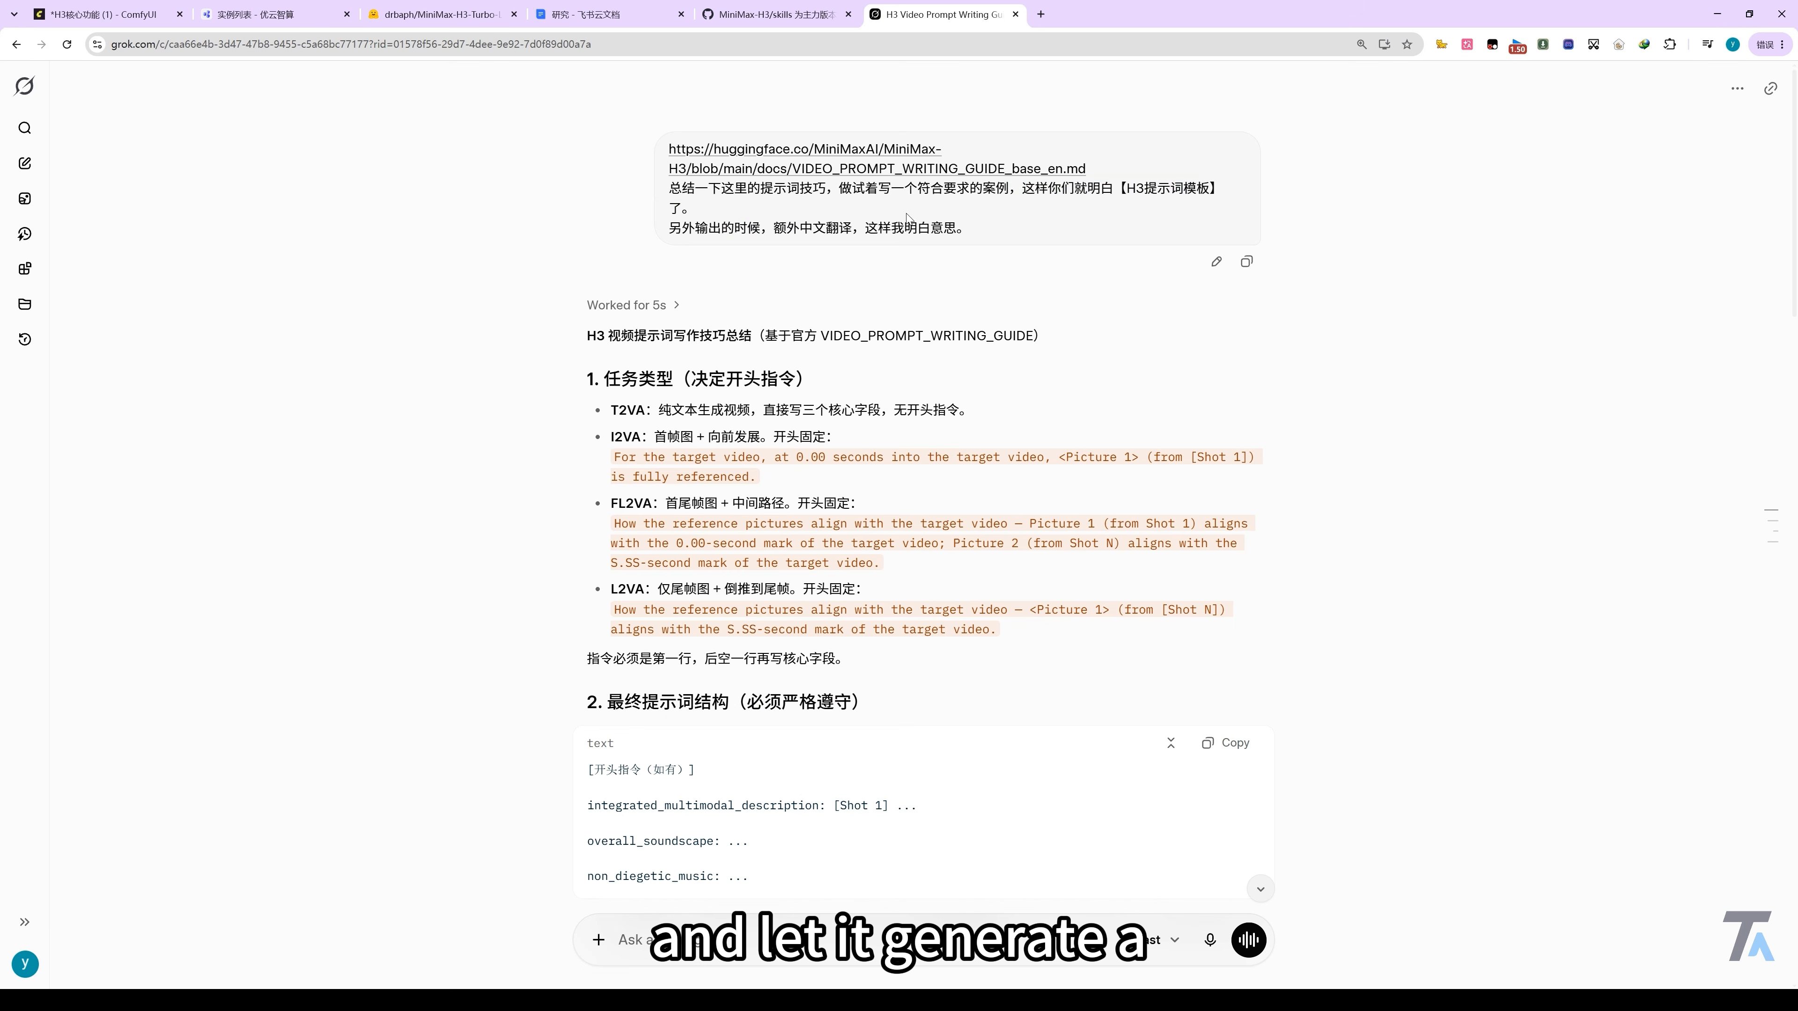
left_click(894, 190)
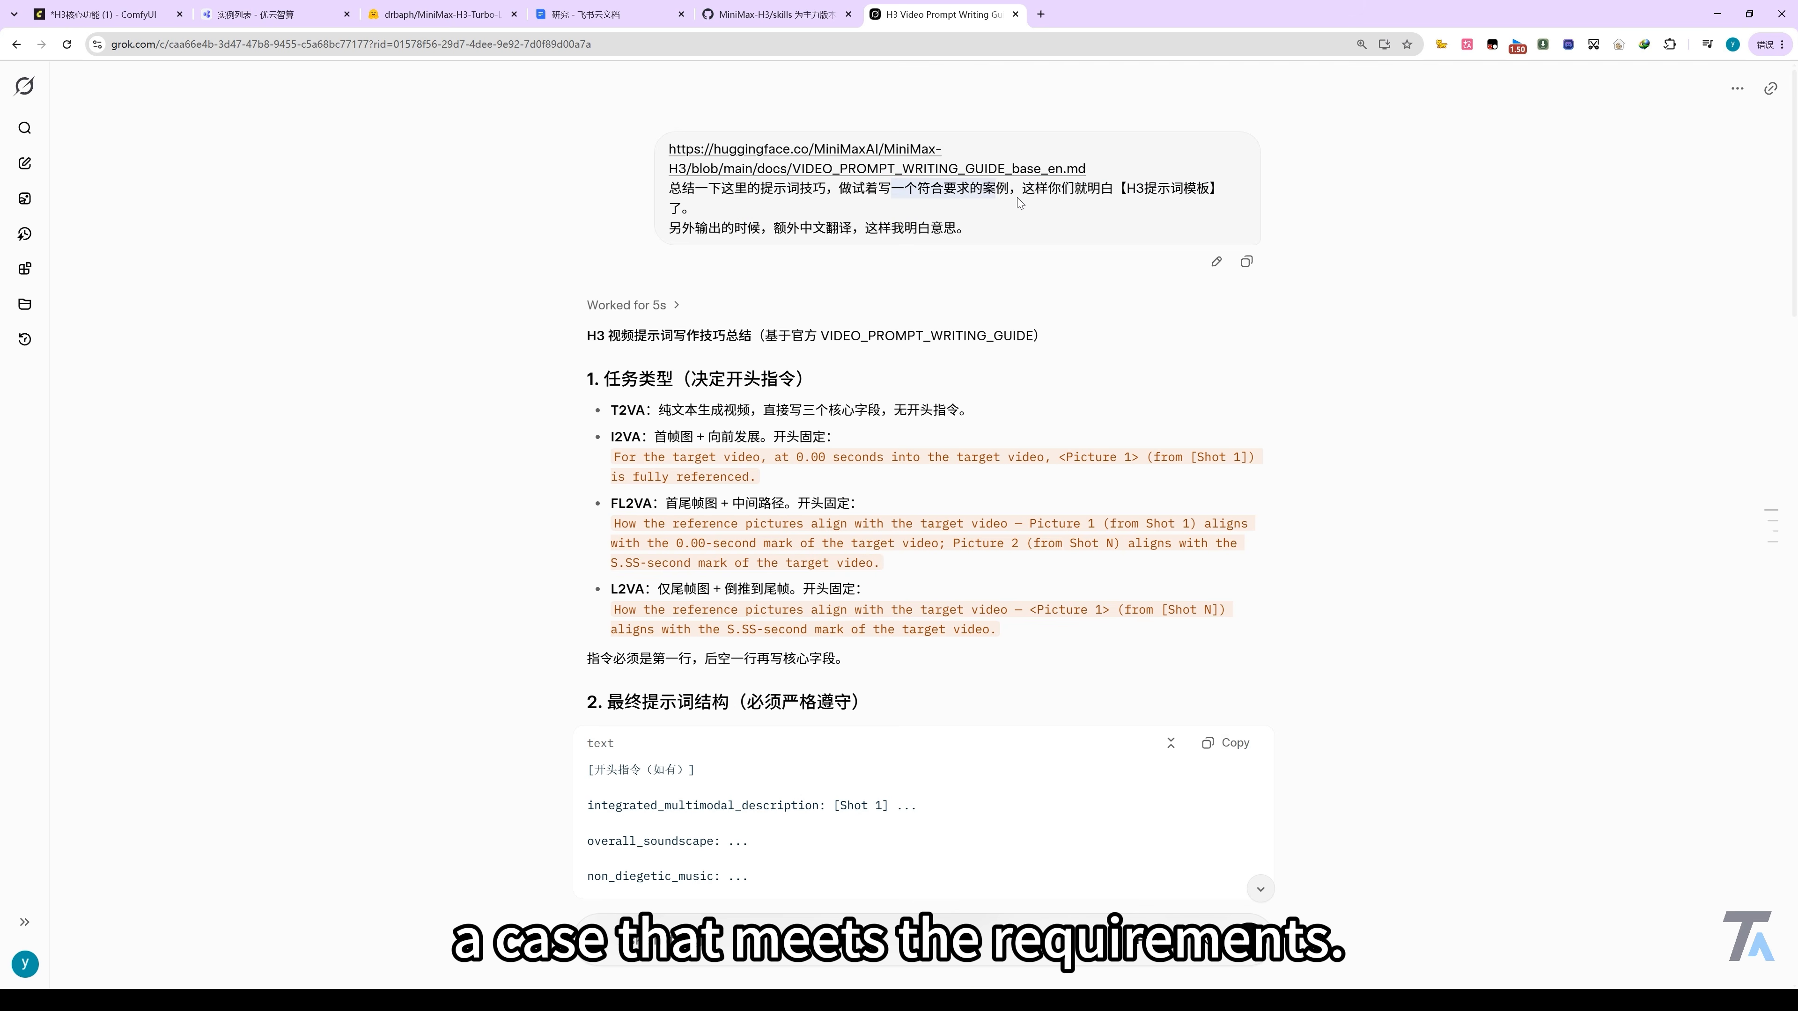
left_click_drag(1017, 200, 1020, 195)
scroll(802, 373, "down", 15)
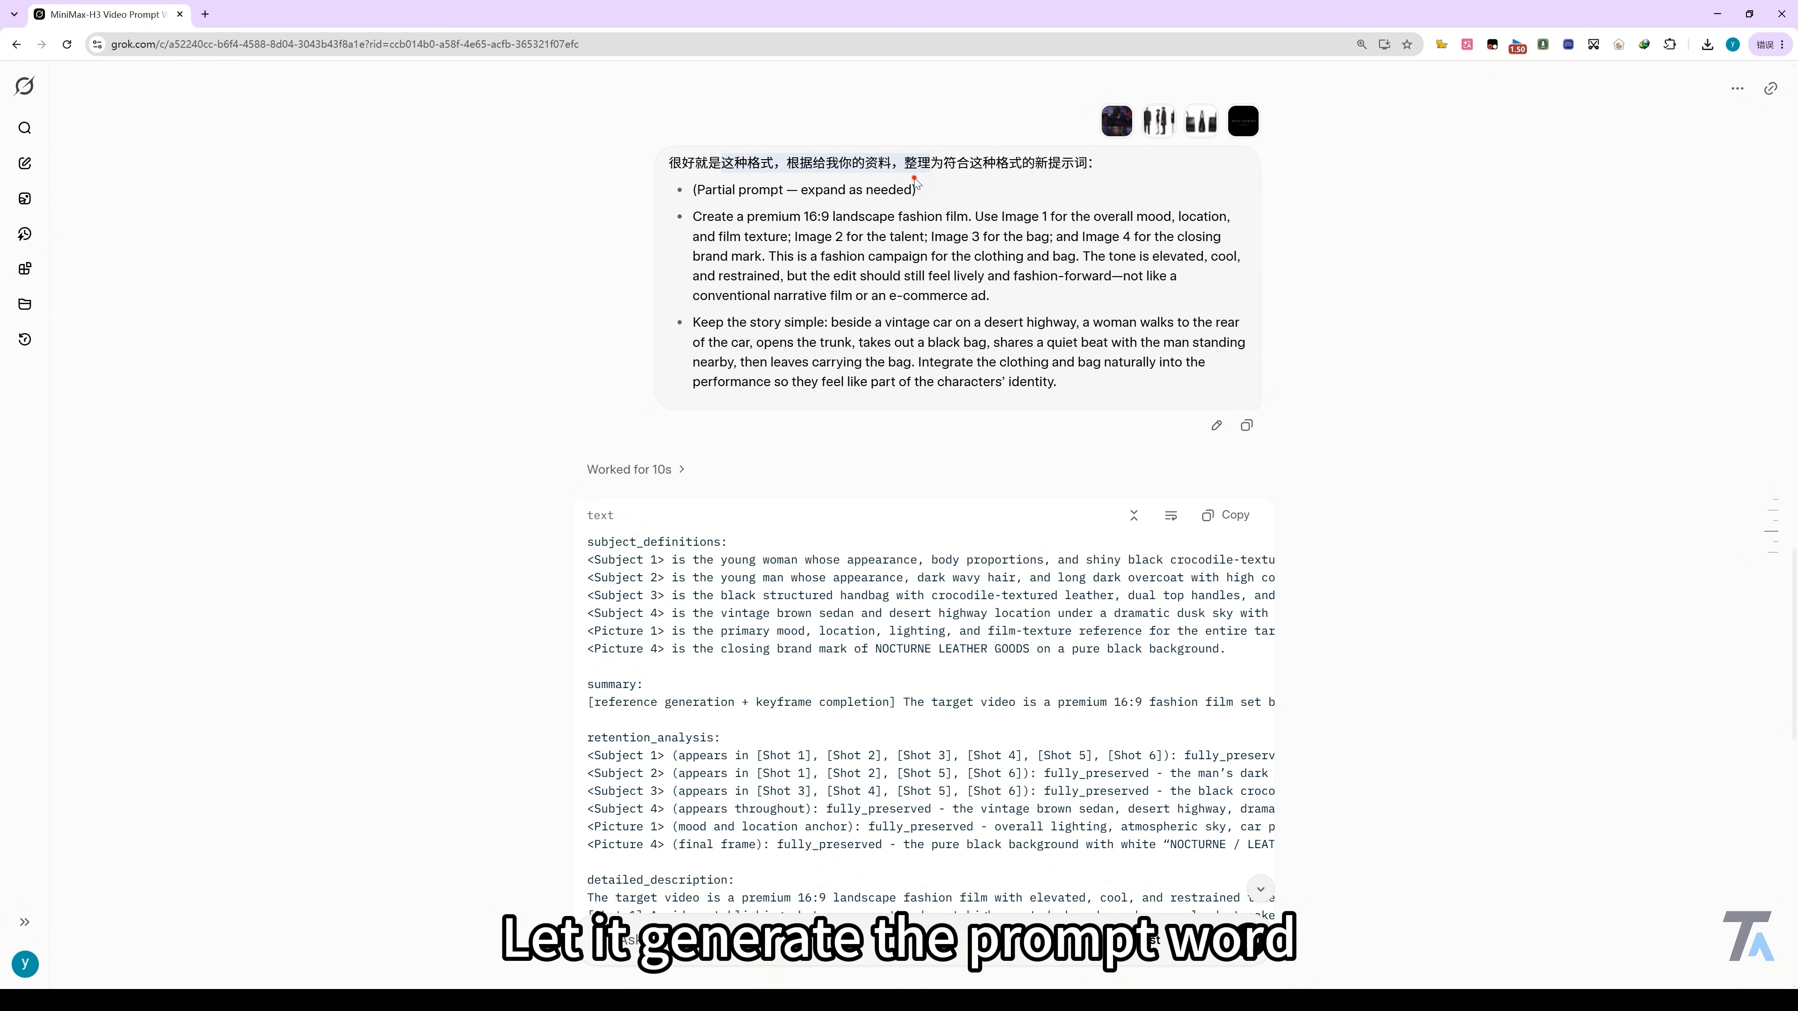
Review the Grok request with its four images against the notes' three-point outline, and read the generated H3 prompt.
left_click_drag(694, 185, 1101, 398)
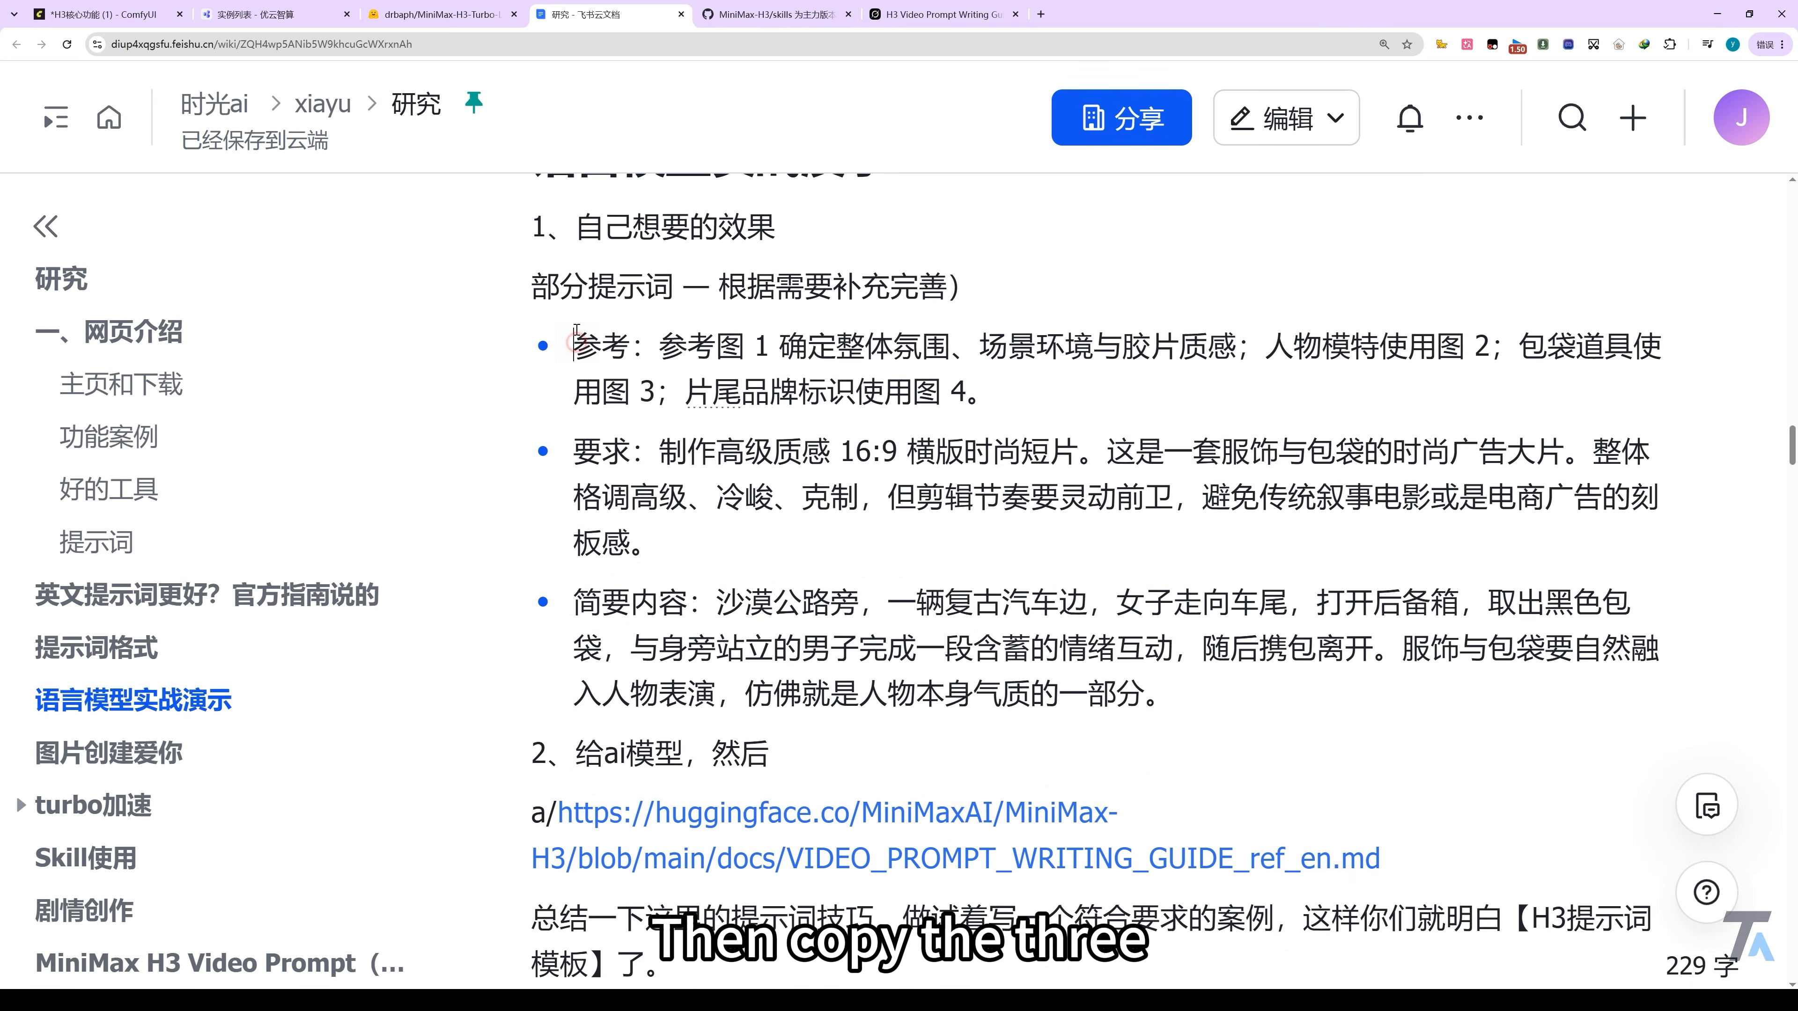
left_click_drag(570, 345, 795, 811)
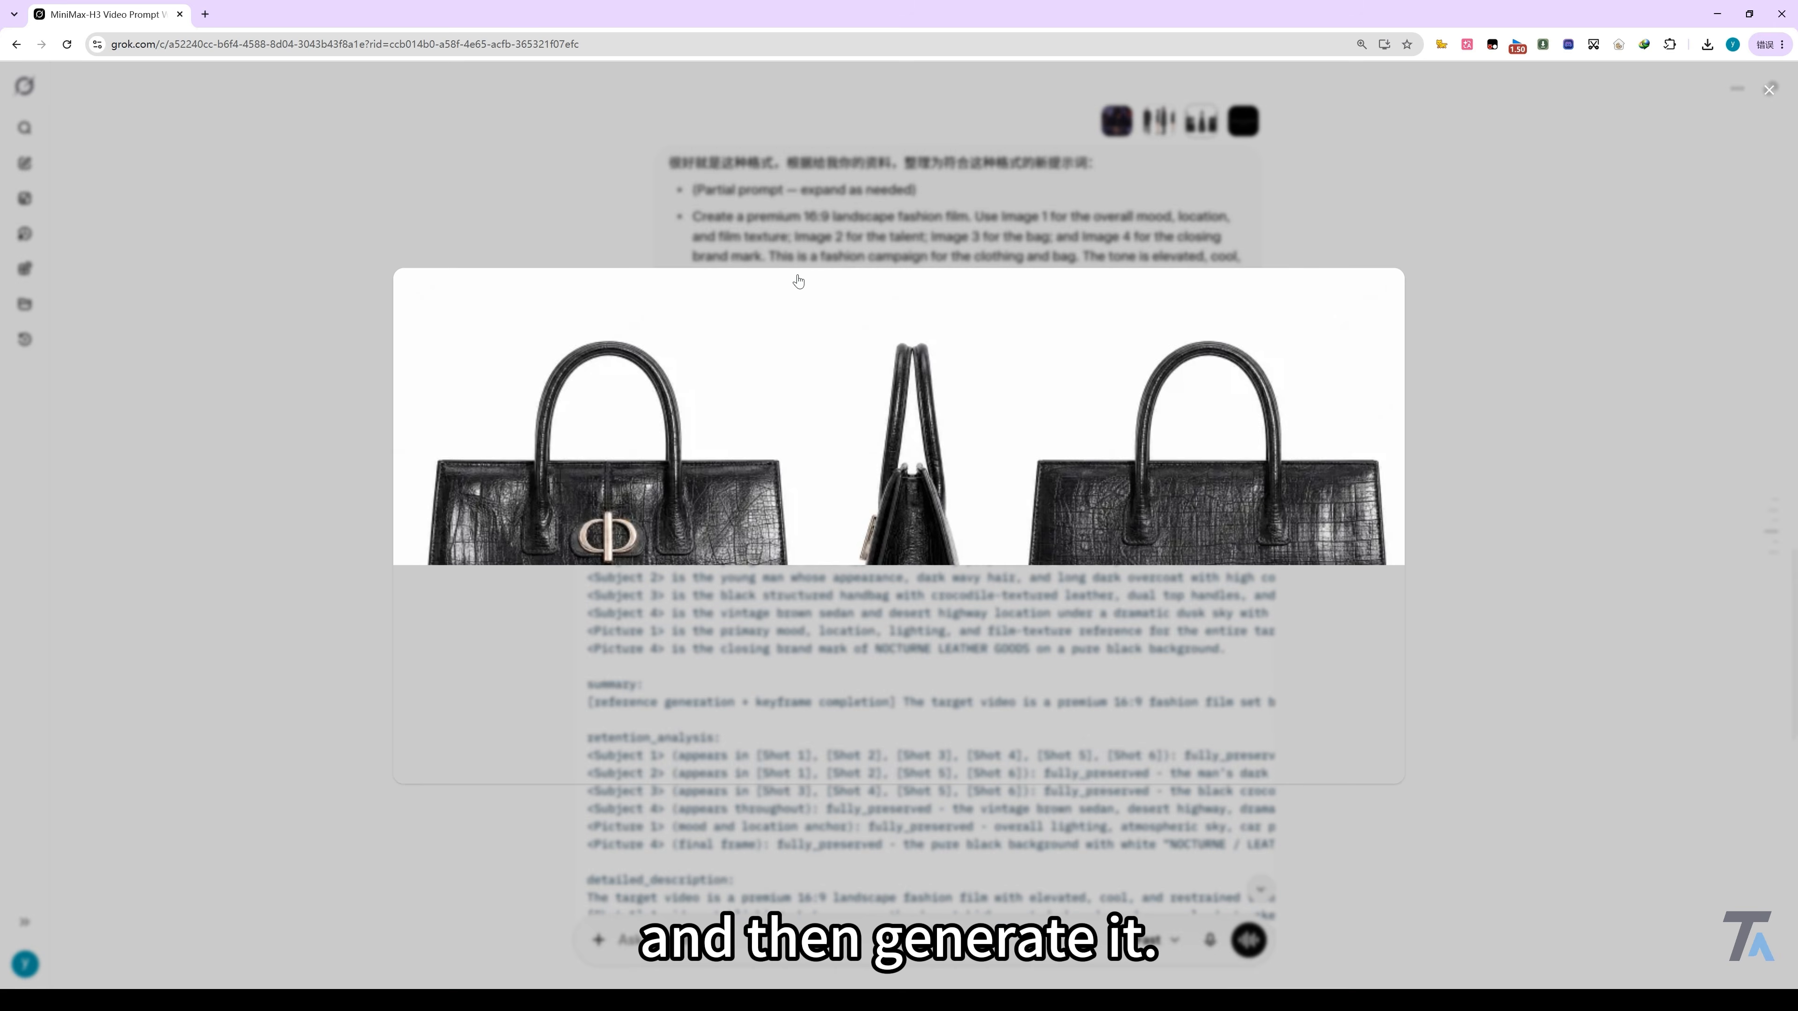
left_click(777, 183)
scroll(812, 234, "down", 5)
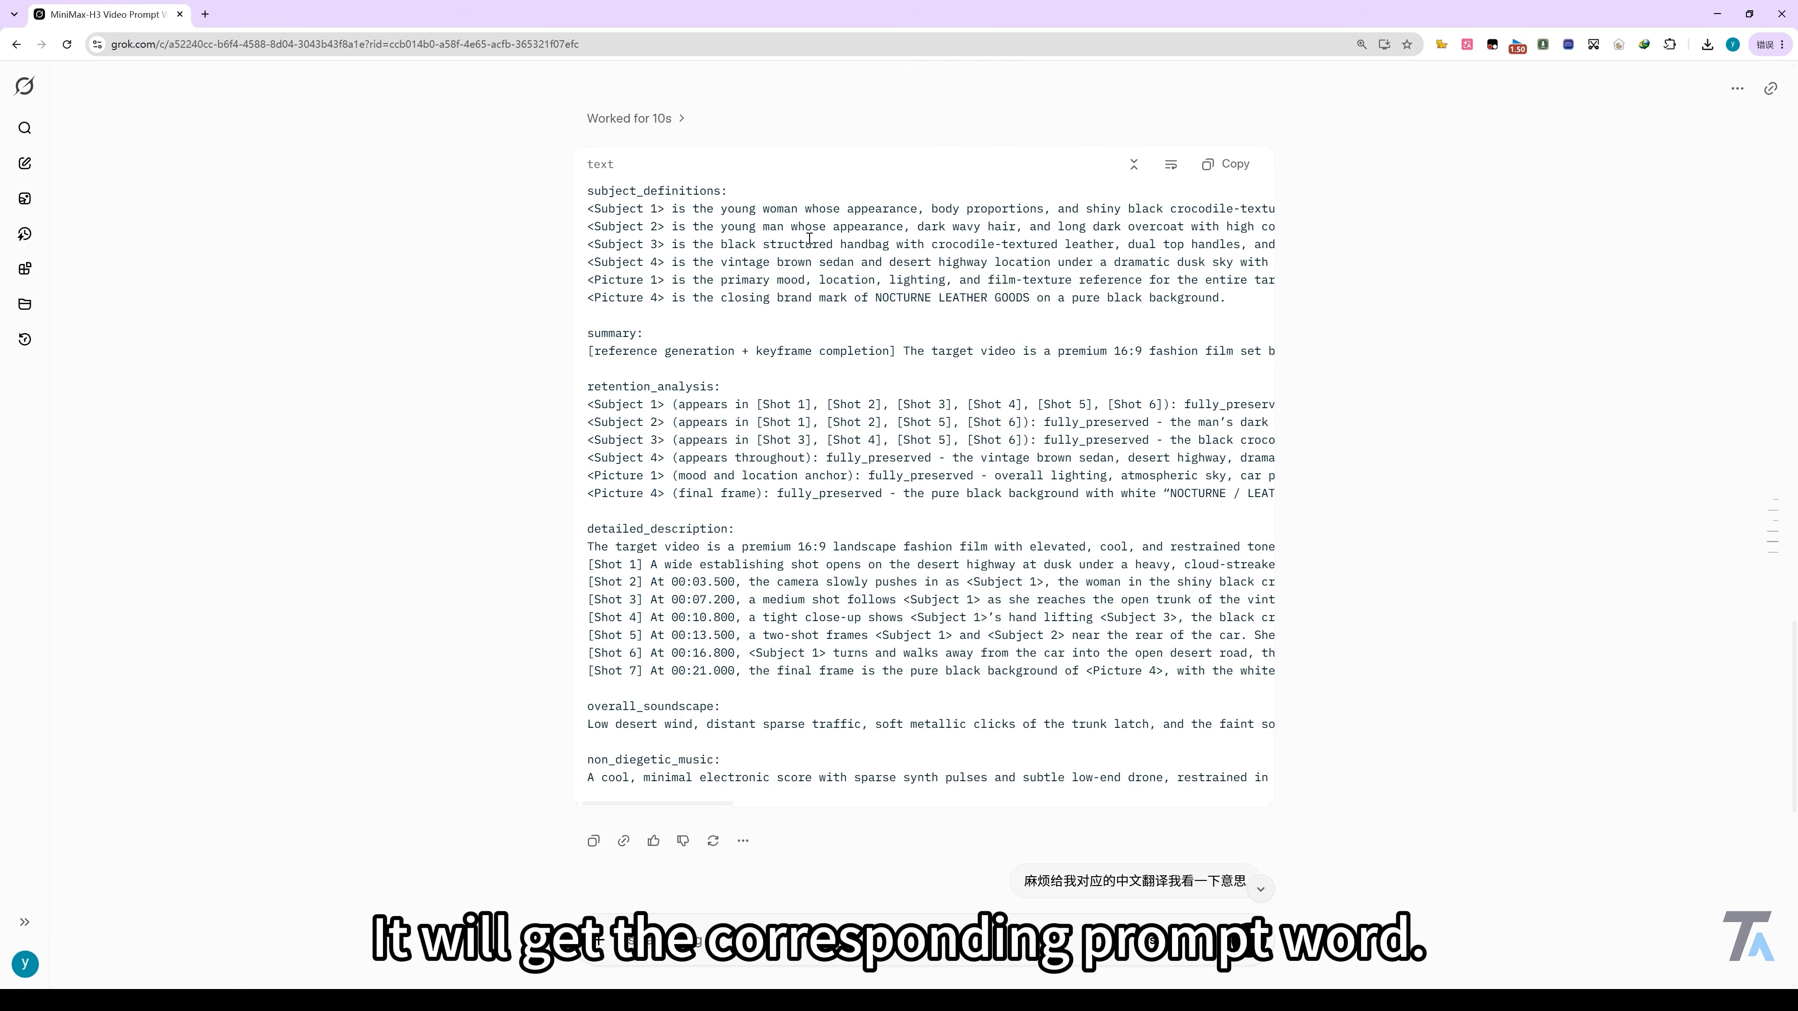
scroll(806, 240, "up", 4)
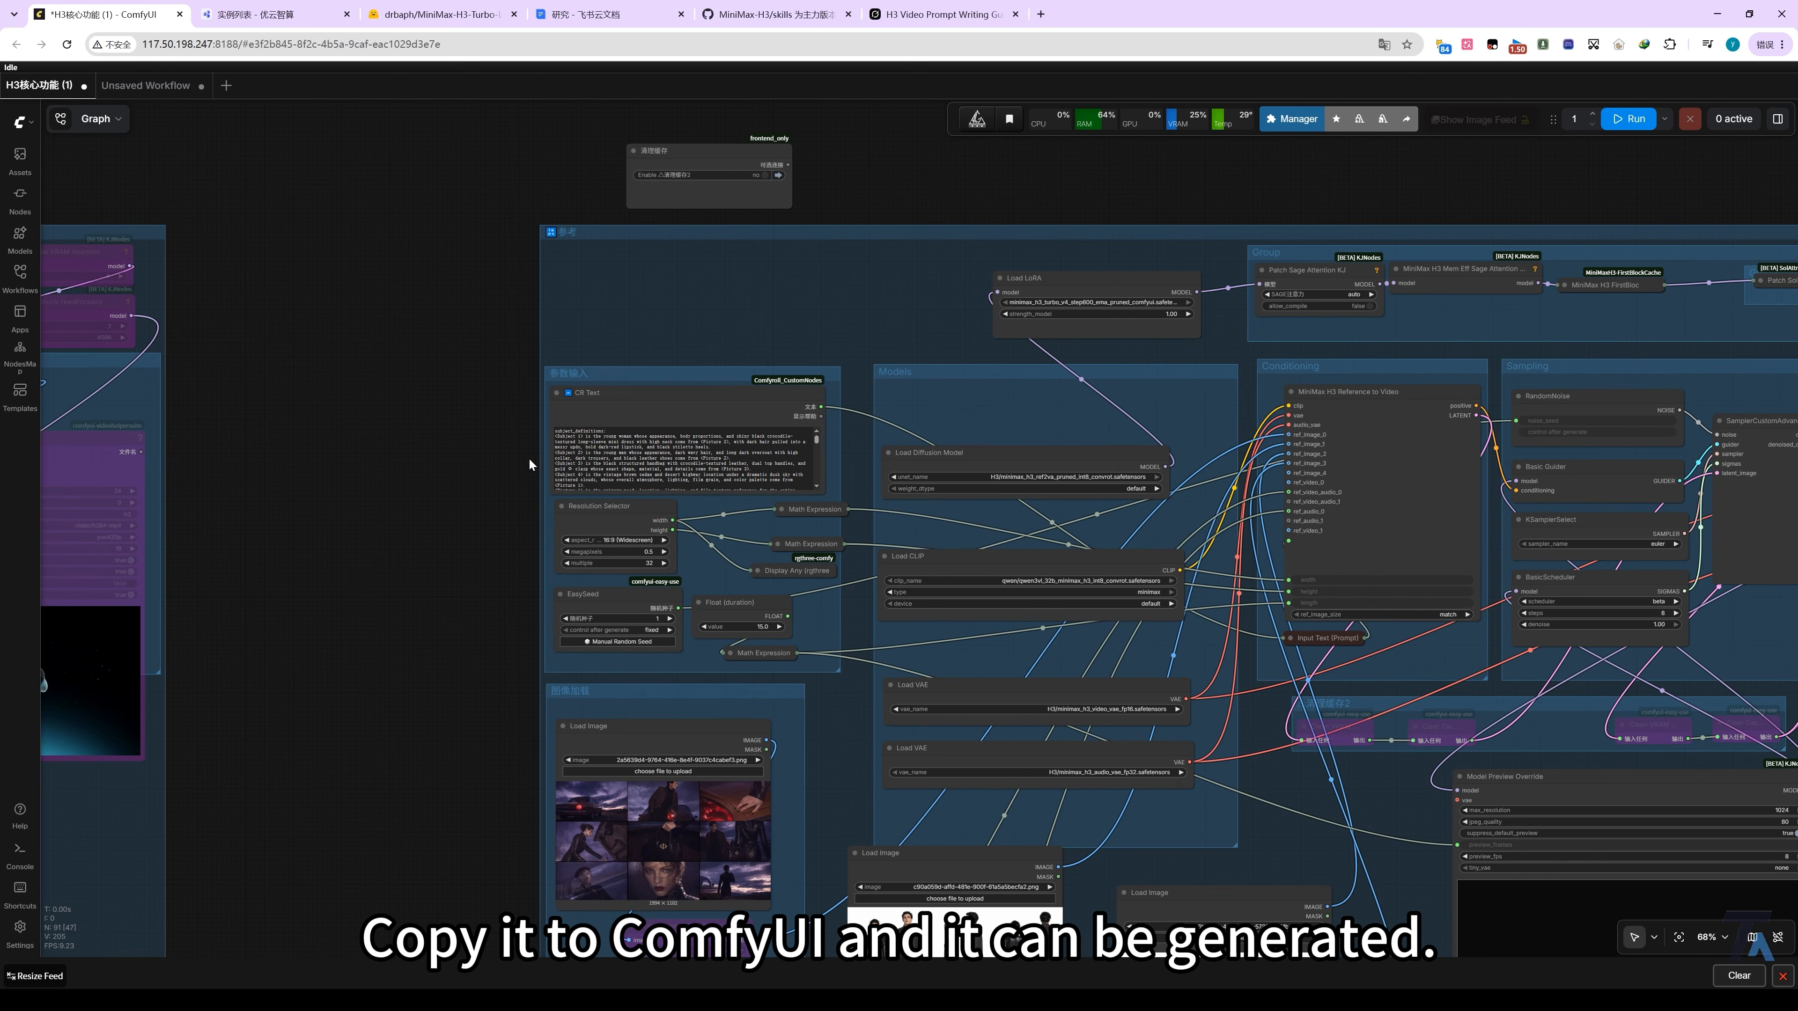
Return to ComfyUI and look over the H3 reference workflow beside the text/image-to-video workflow.
scroll(783, 344, "down", 7)
left_click_drag(517, 331, 782, 347)
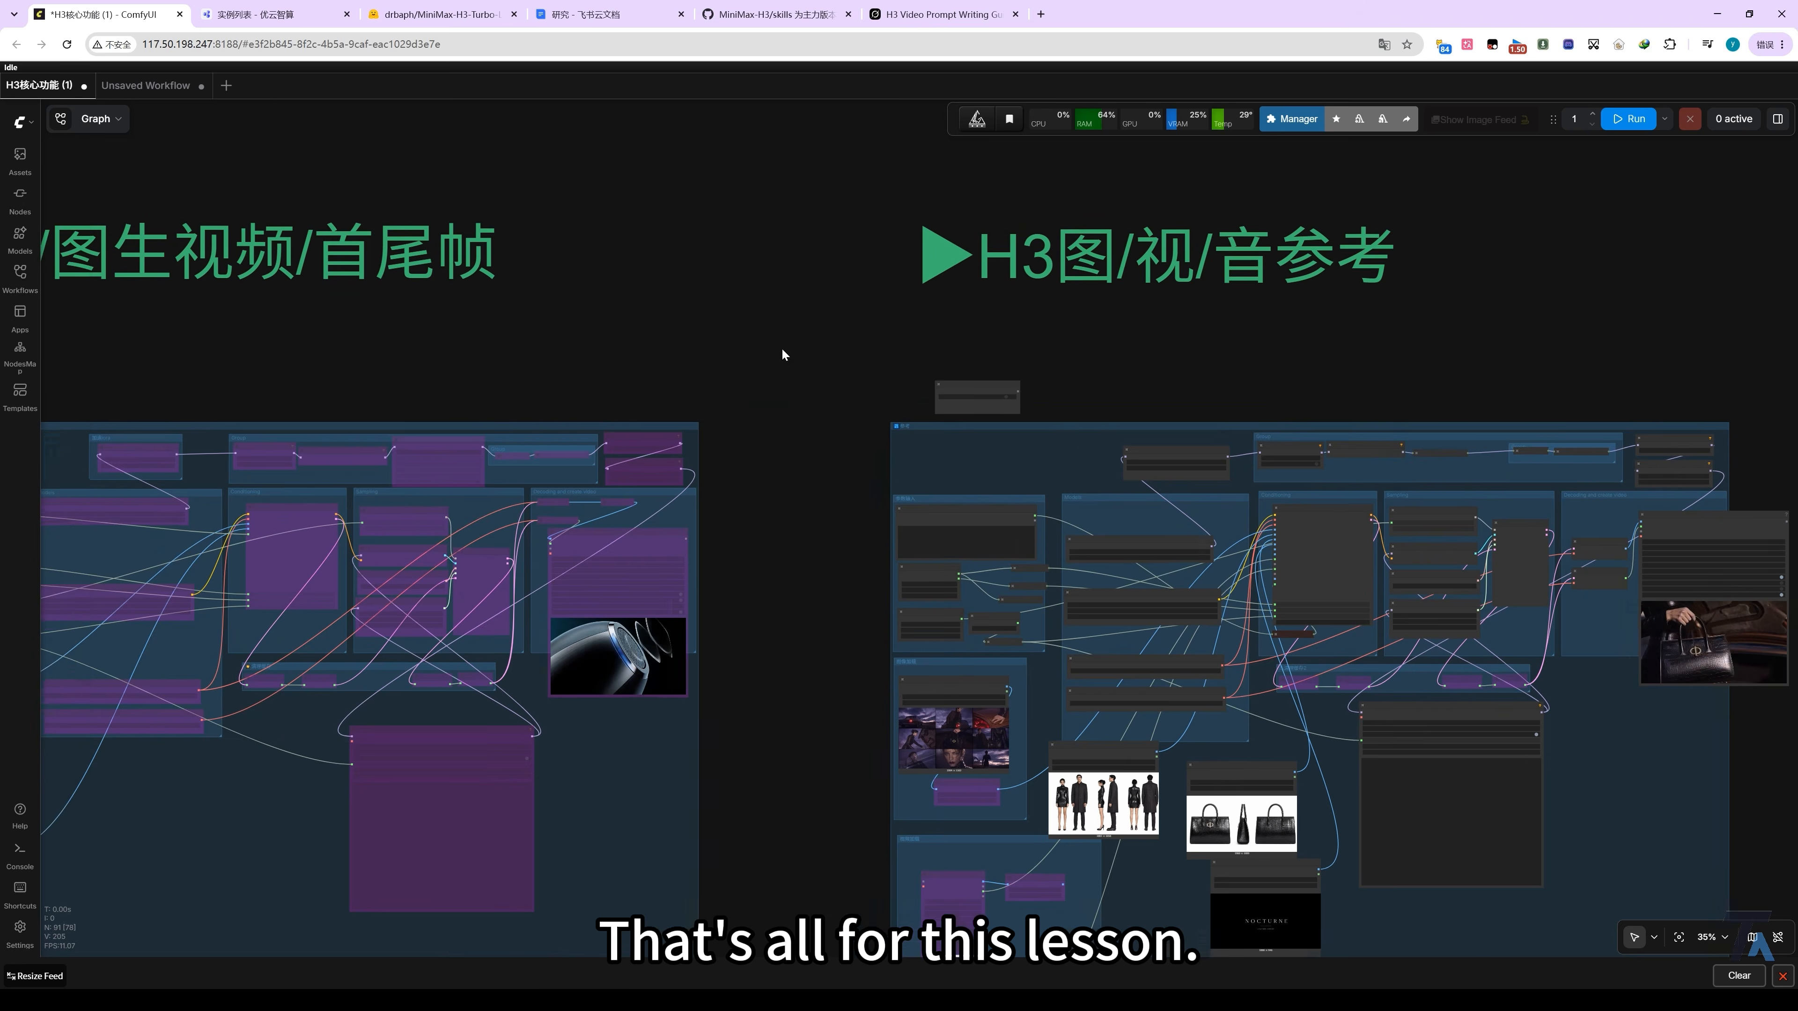
scroll(783, 347, "down", 4)
scroll(675, 456, "up", 9)
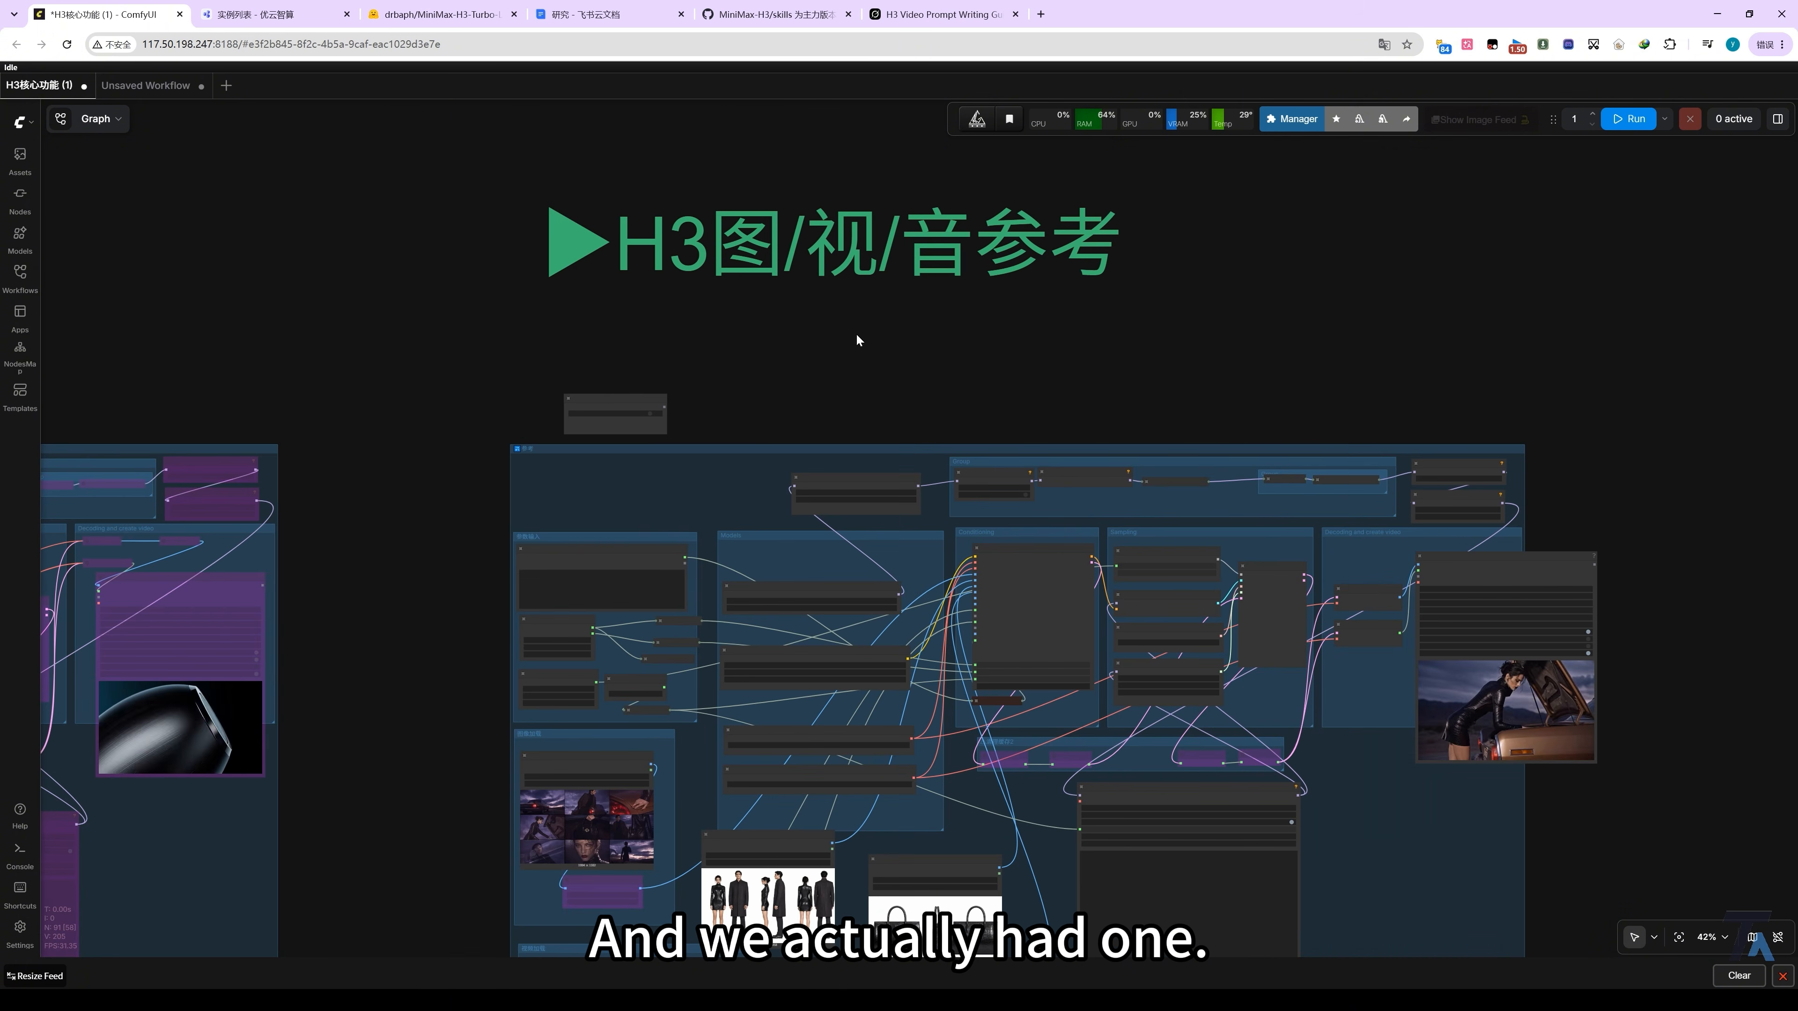
left_click_drag(426, 627, 464, 291)
scroll(502, 419, "up", 4)
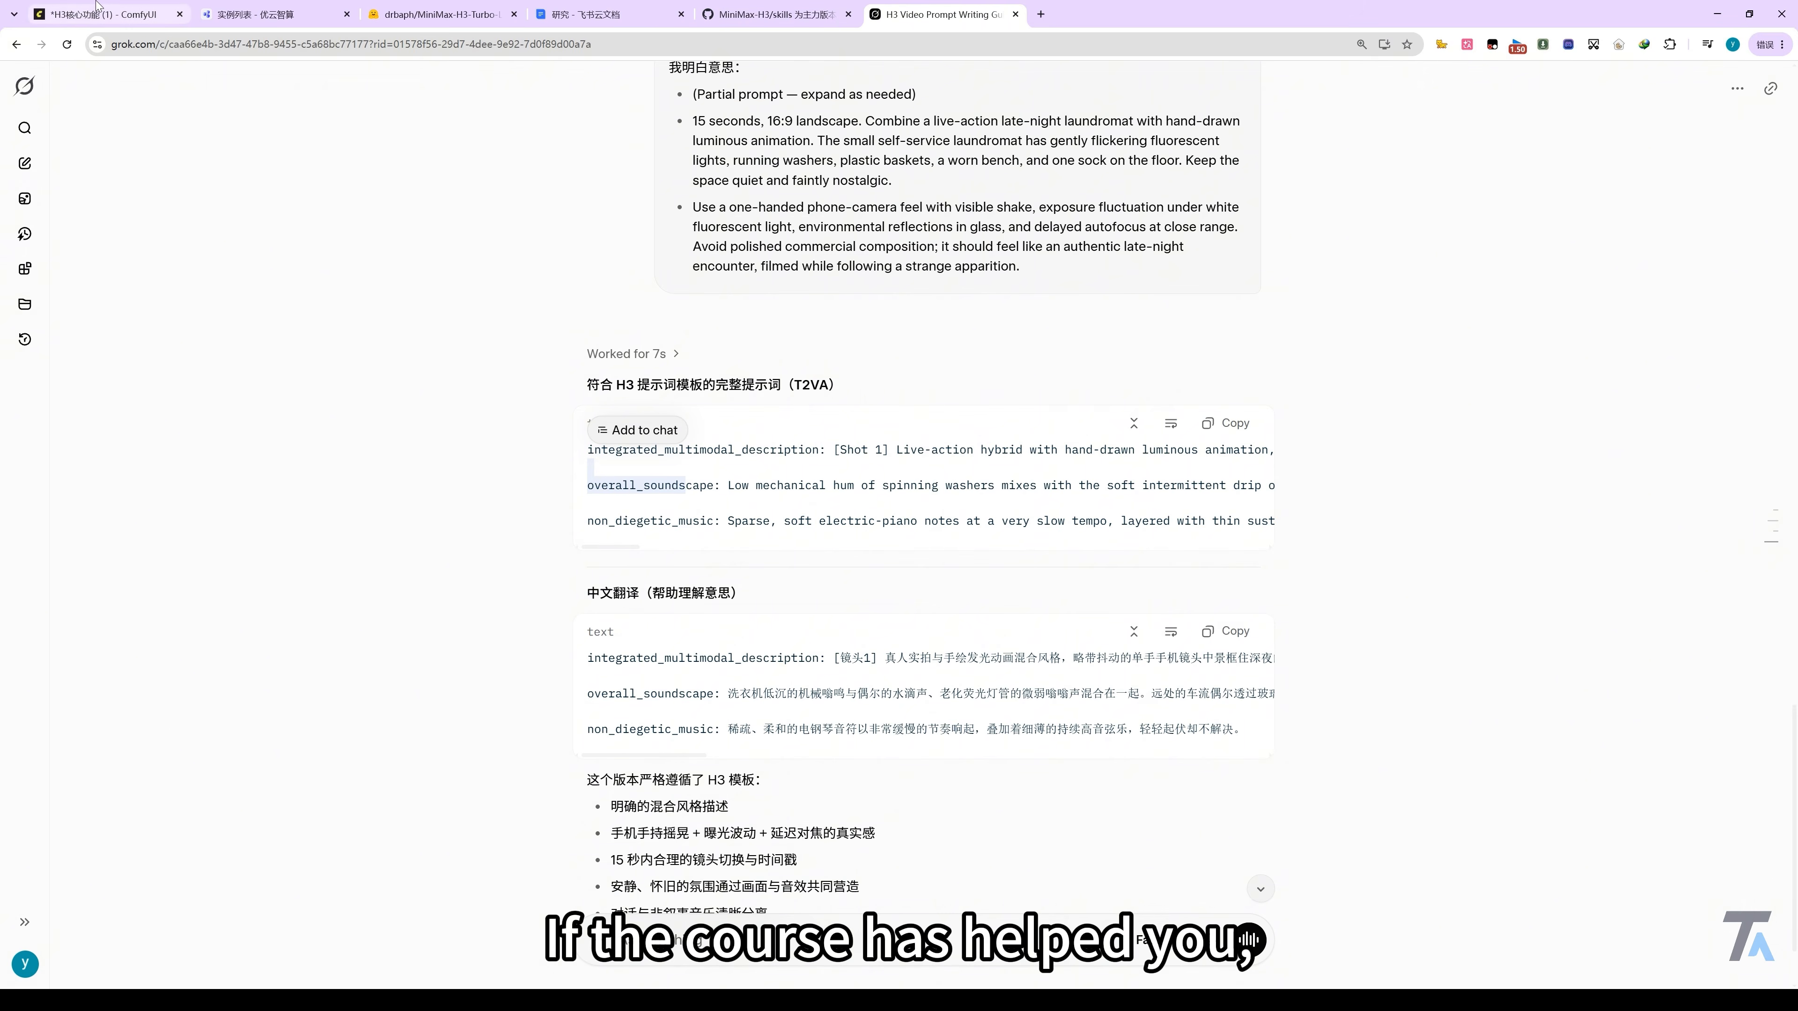
left_click(97, 9)
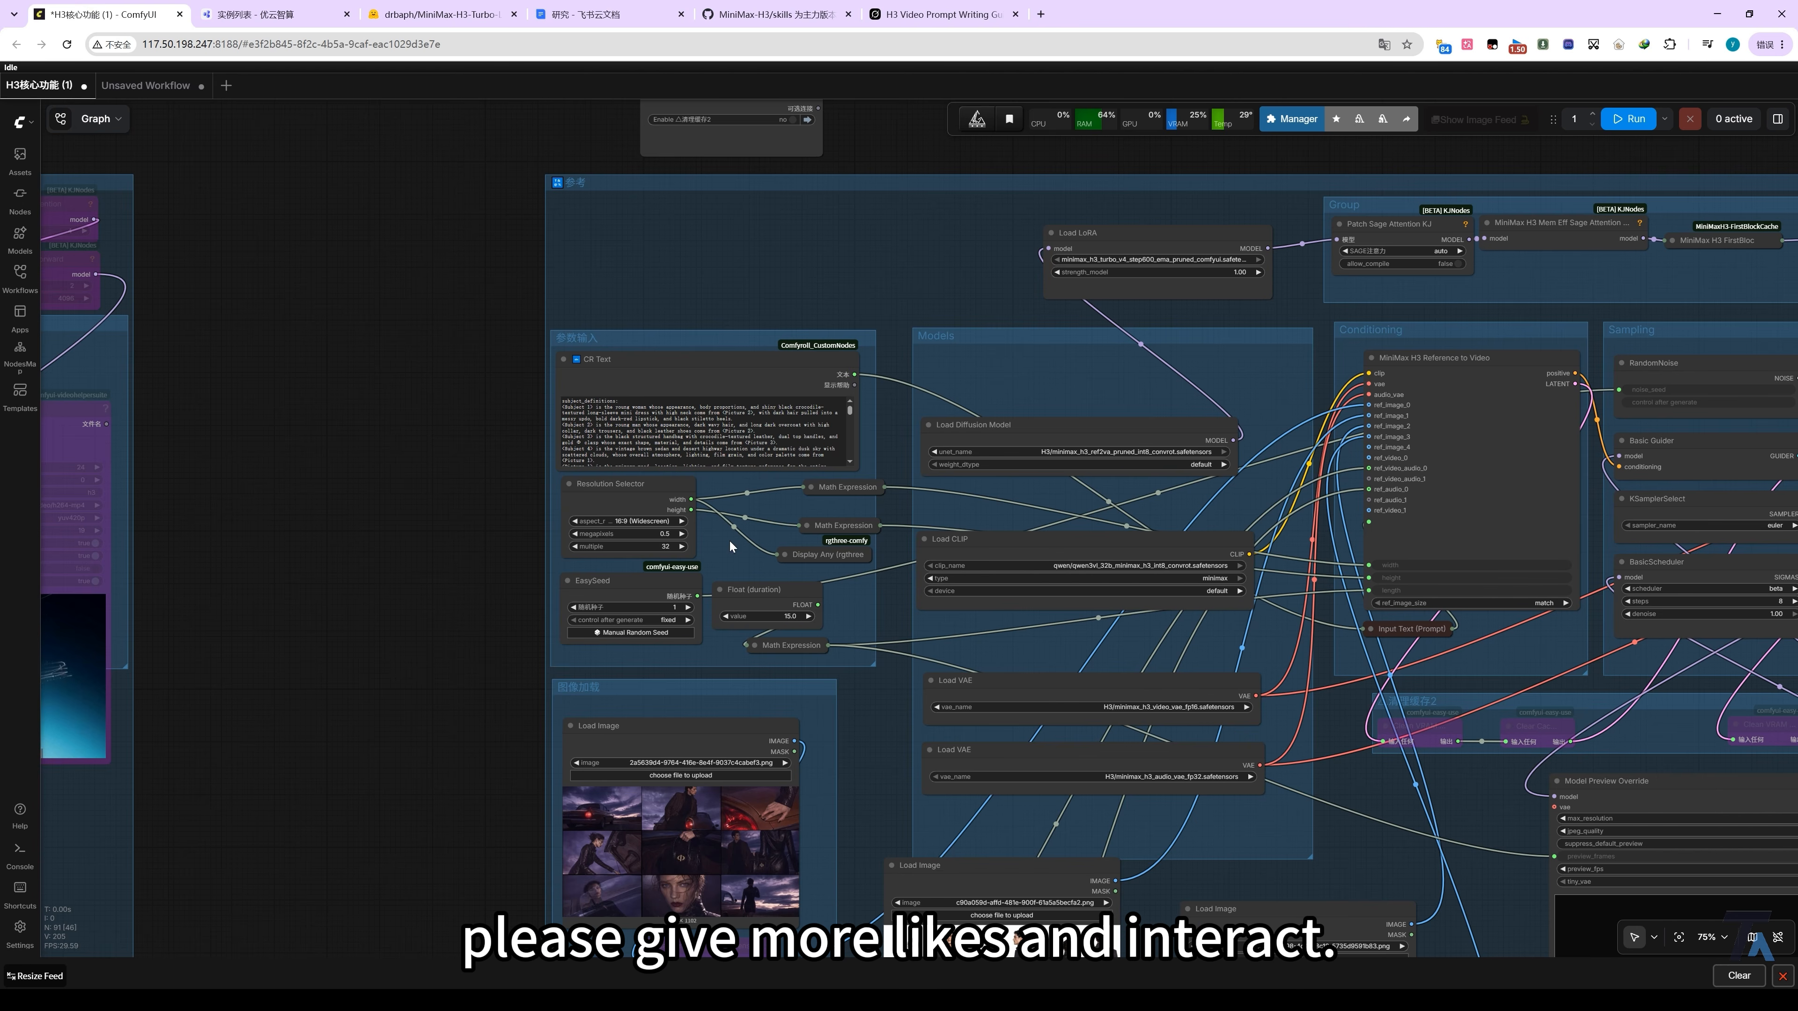